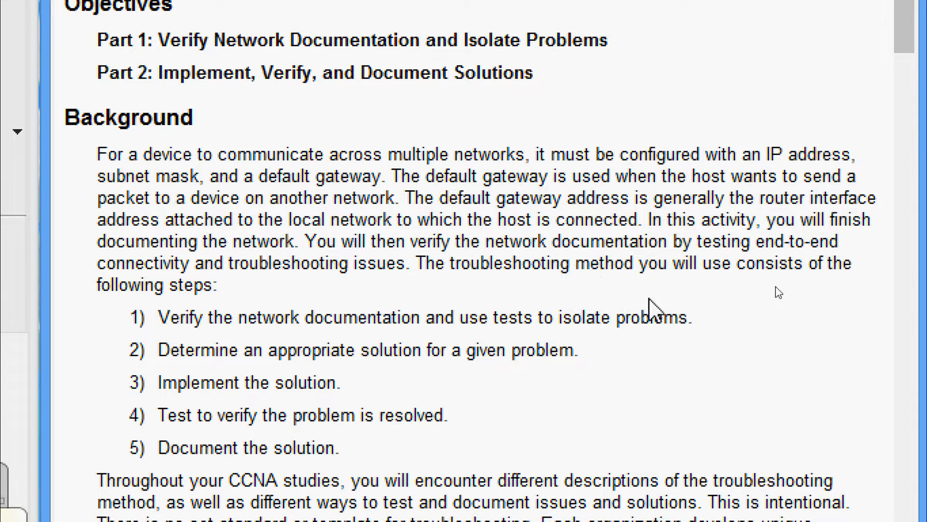
Read through the activity instructions and switch back from the Excel workbook to the network topology in Packet Tracer
{"action": "scroll", "coordinate": [304, 449], "scroll_direction": "down", "scroll_amount": 2}
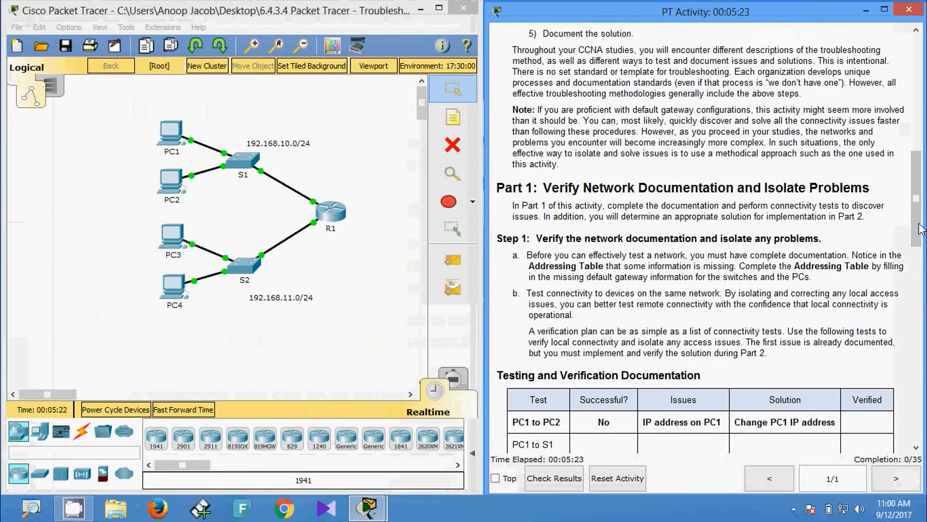
{"action": "left_click_drag", "start_coordinate": [920, 229], "coordinate": [908, 137]}
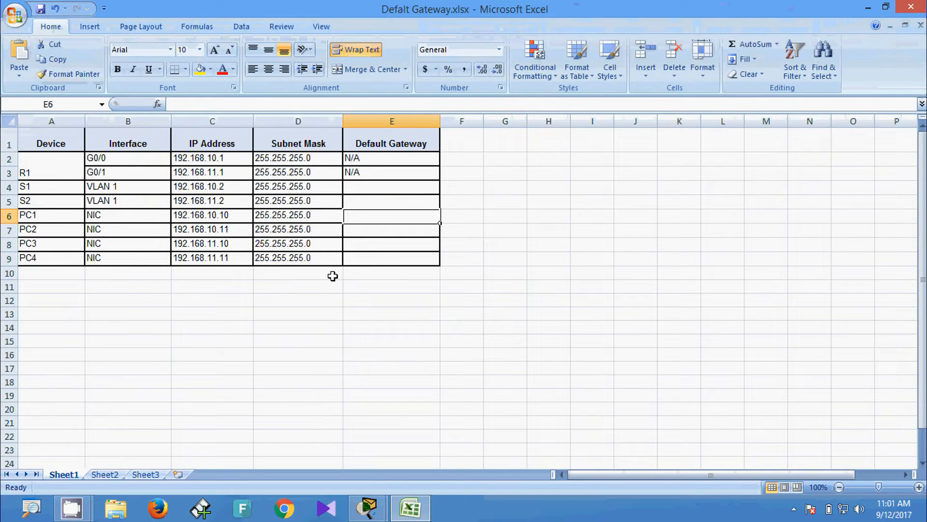
{"action": "left_click", "coordinate": [868, 8]}
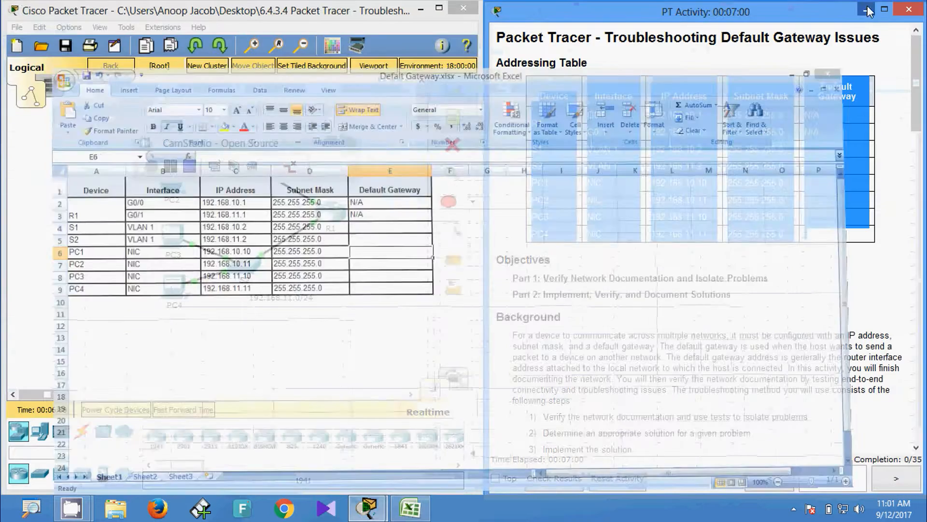
{"action": "left_click", "coordinate": [296, 145]}
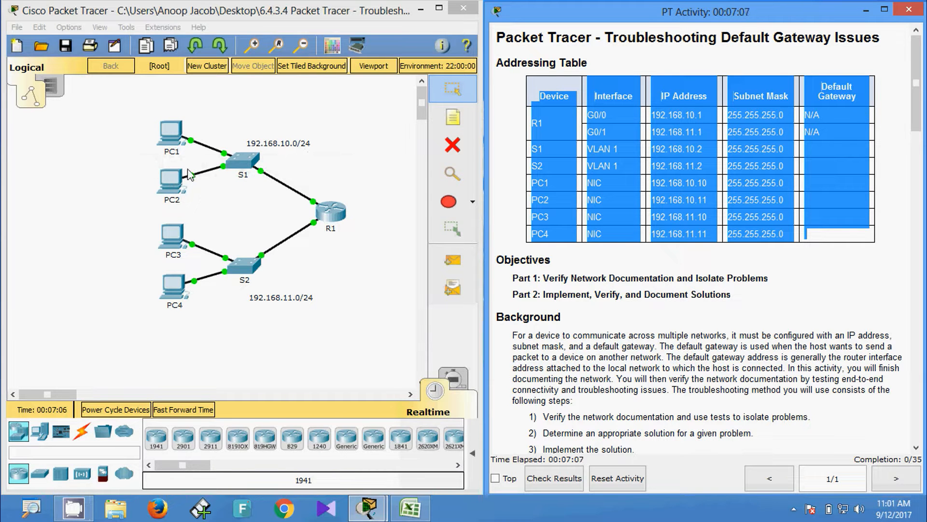
Check the default gateway in PC1's IP configuration and close the device window
{"action": "left_click", "coordinate": [173, 142]}
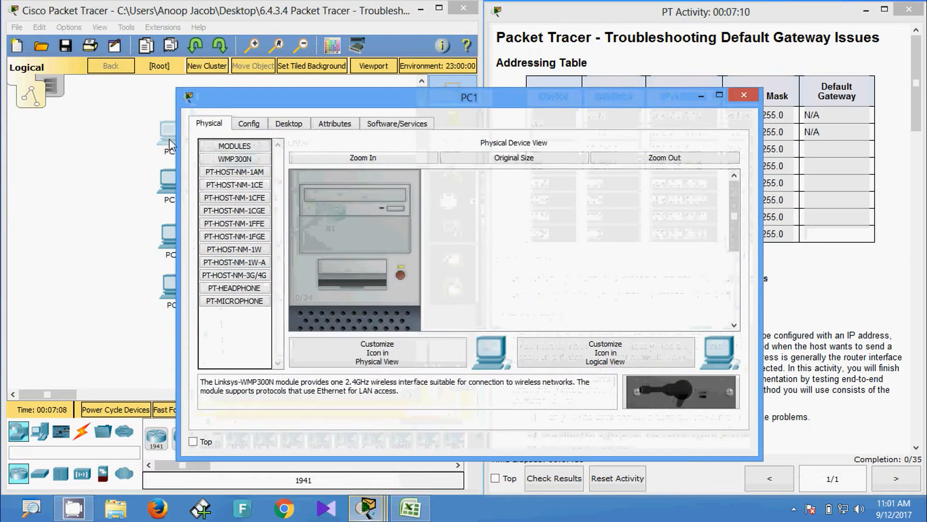
{"action": "left_click", "coordinate": [289, 126]}
{"action": "left_click", "coordinate": [282, 196]}
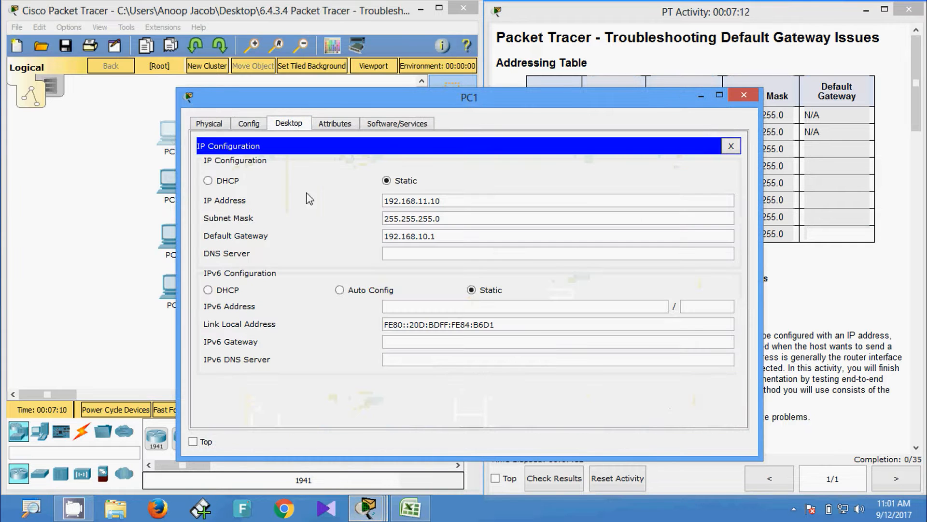
{"action": "left_click_drag", "start_coordinate": [437, 237], "coordinate": [387, 237]}
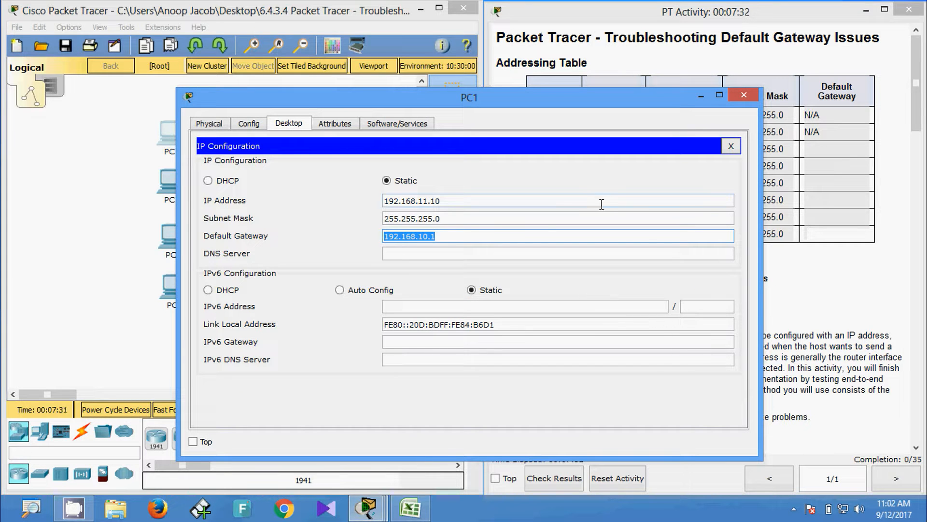
{"action": "left_click", "coordinate": [743, 95]}
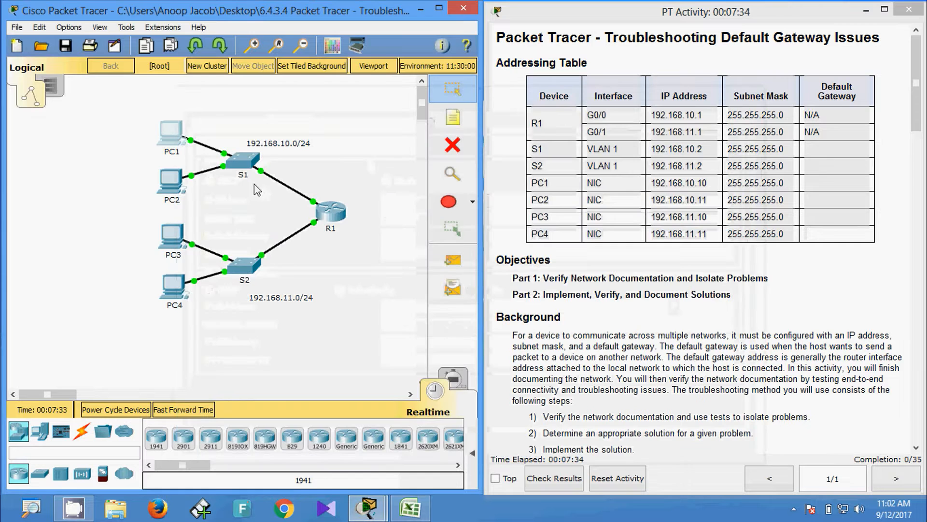
Copy the default gateway address from PC2's IP configuration and close the device window
{"action": "left_click", "coordinate": [172, 184]}
{"action": "left_click", "coordinate": [286, 123]}
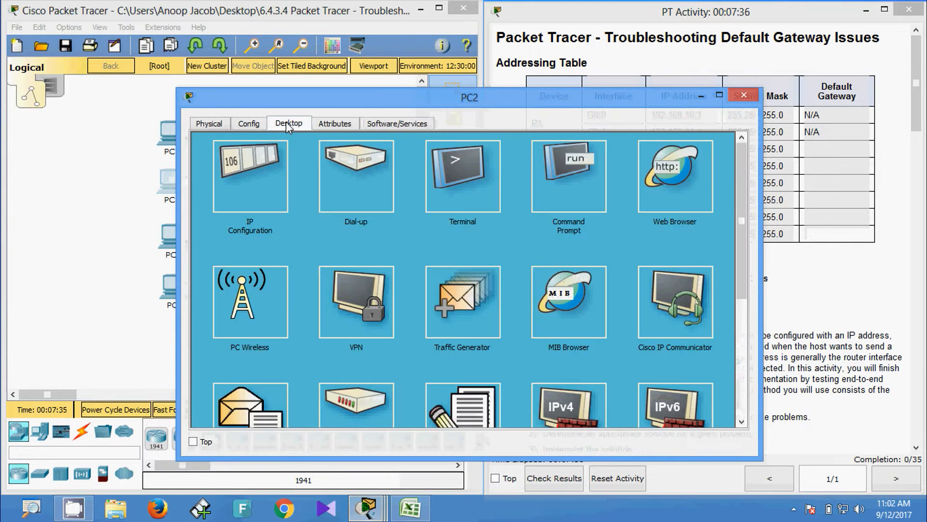
{"action": "left_click", "coordinate": [248, 181]}
{"action": "left_click_drag", "start_coordinate": [460, 238], "coordinate": [370, 230]}
{"action": "key", "text": "ctrl+c"}
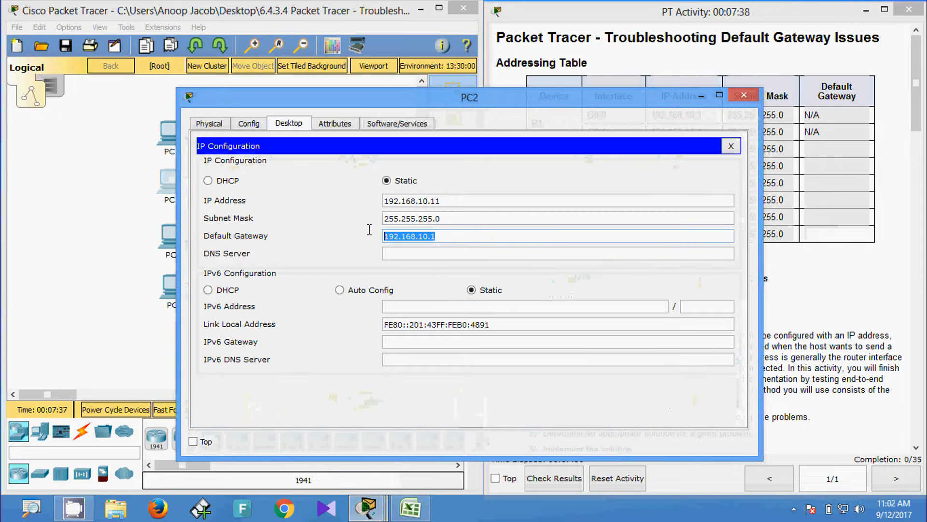
{"action": "left_click", "coordinate": [741, 97]}
Switch to the Excel addressing table and paste 192.168.10.1 as the default gateway for PC1 and PC2
{"action": "left_click", "coordinate": [410, 507]}
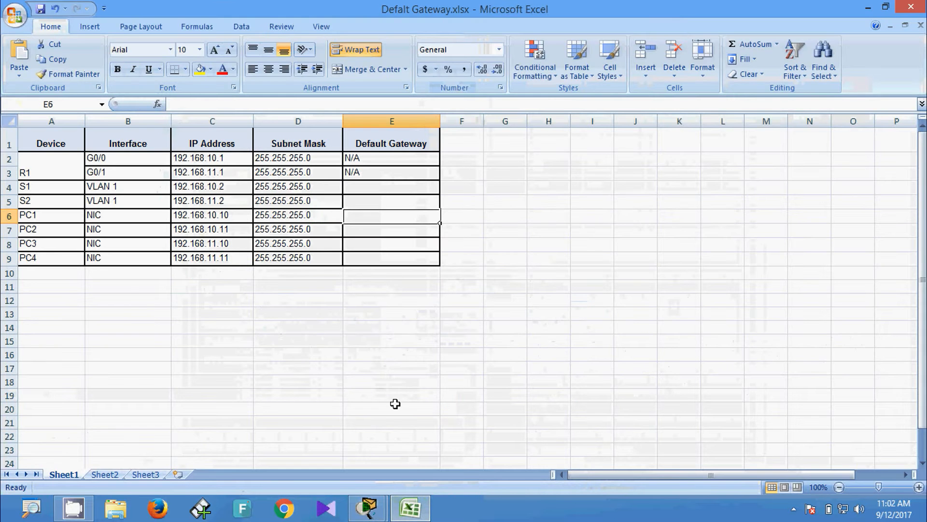
{"action": "left_click", "coordinate": [8, 218]}
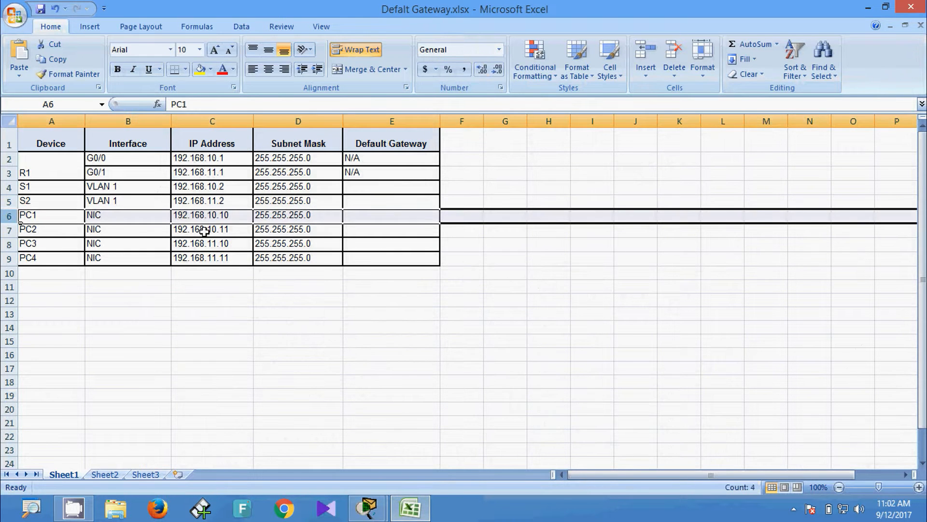
{"action": "left_click", "coordinate": [413, 218]}
{"action": "key", "text": "ctrl+v"}
{"action": "left_click", "coordinate": [386, 230]}
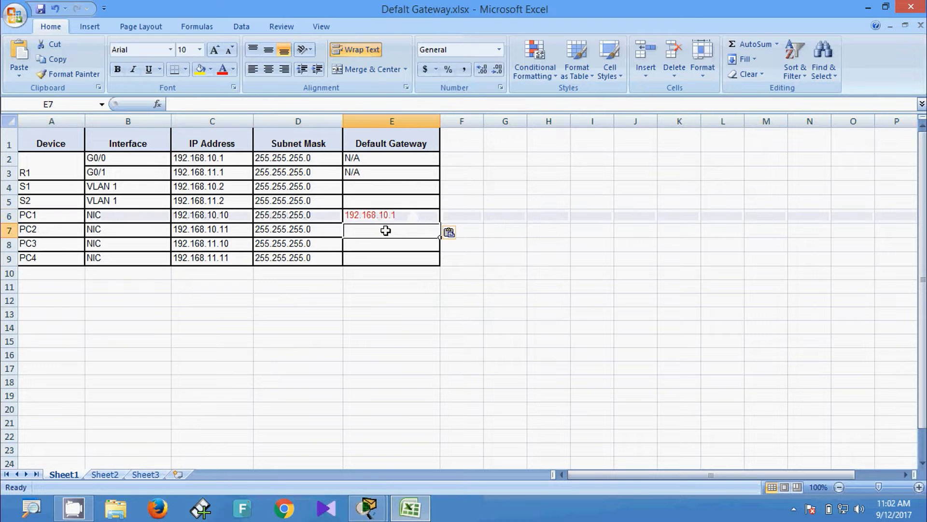
{"action": "key", "text": "ctrl+v"}
{"action": "left_click", "coordinate": [381, 244]}
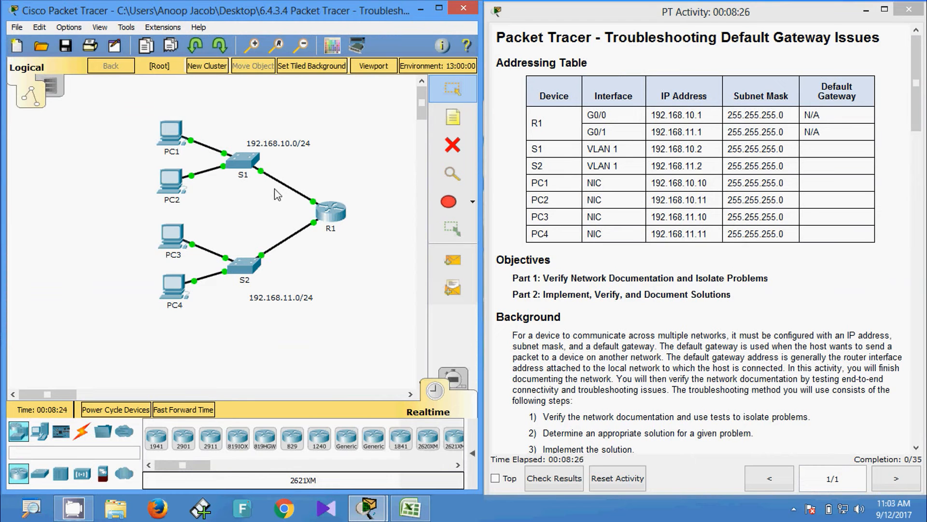
Check the default gateway in PC3's IP configuration and close the device window
{"action": "left_click", "coordinate": [185, 251]}
{"action": "left_click", "coordinate": [293, 125]}
{"action": "left_click", "coordinate": [235, 162]}
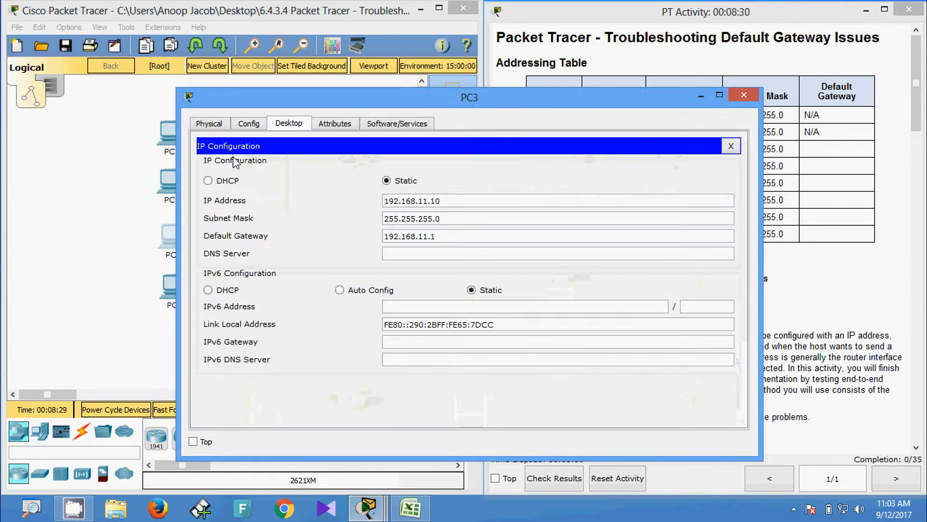
{"action": "left_click_drag", "start_coordinate": [451, 236], "coordinate": [299, 234]}
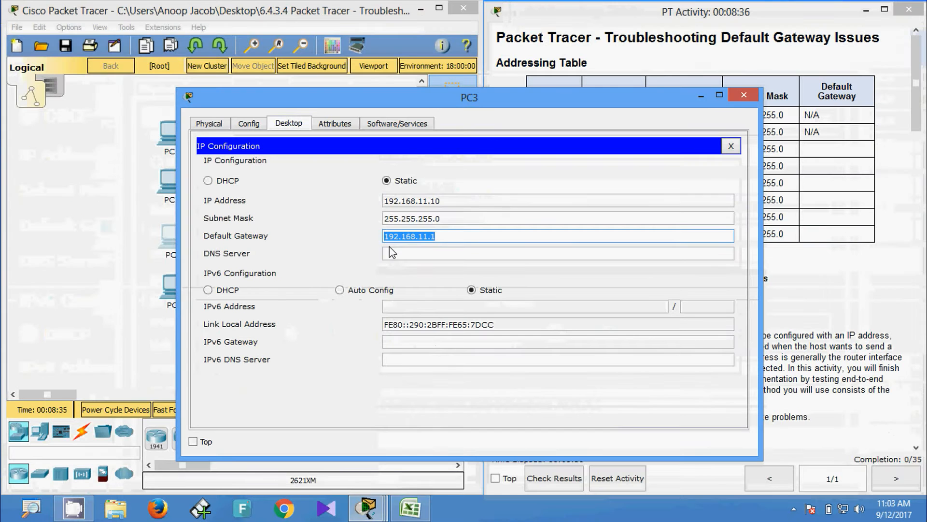
{"action": "left_click", "coordinate": [750, 96]}
Check the default gateway in PC4's IP configuration and close the device window
{"action": "left_click", "coordinate": [170, 288]}
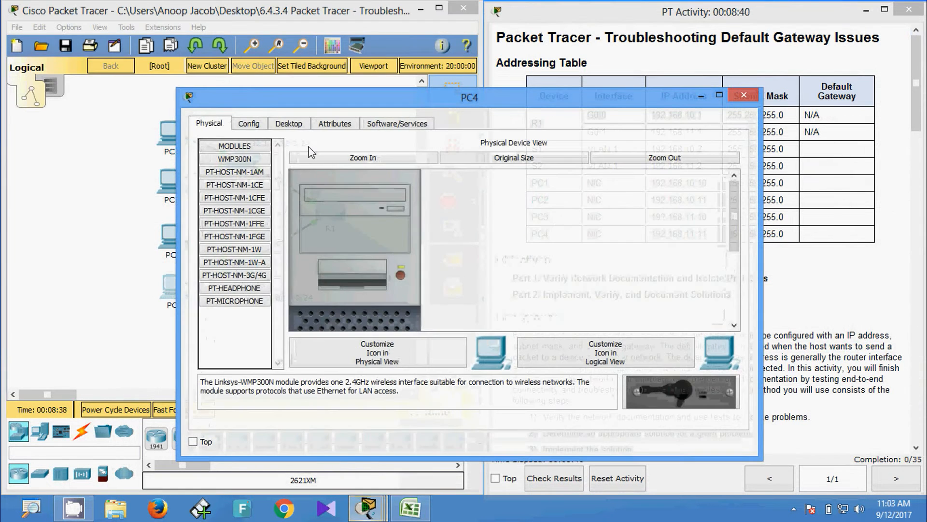
{"action": "left_click", "coordinate": [285, 124]}
{"action": "left_click", "coordinate": [252, 176]}
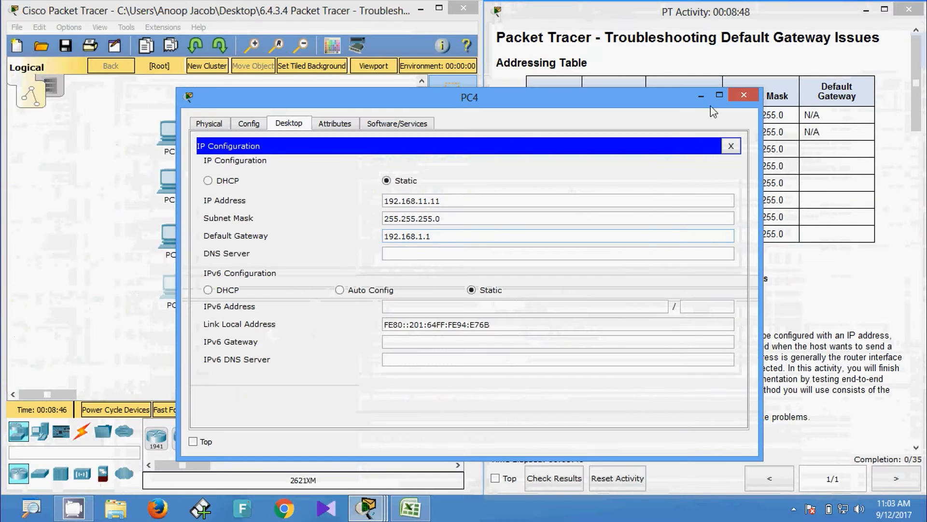
{"action": "left_click", "coordinate": [744, 96]}
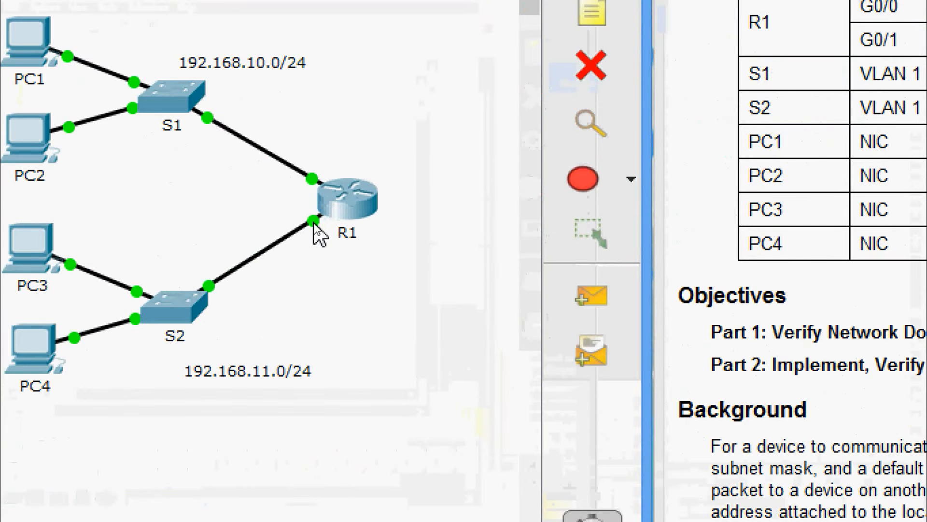
Open the command-line interface of router R1 and enter privileged EXEC mode with enable
{"action": "left_click", "coordinate": [360, 205]}
{"action": "left_click", "coordinate": [388, 124]}
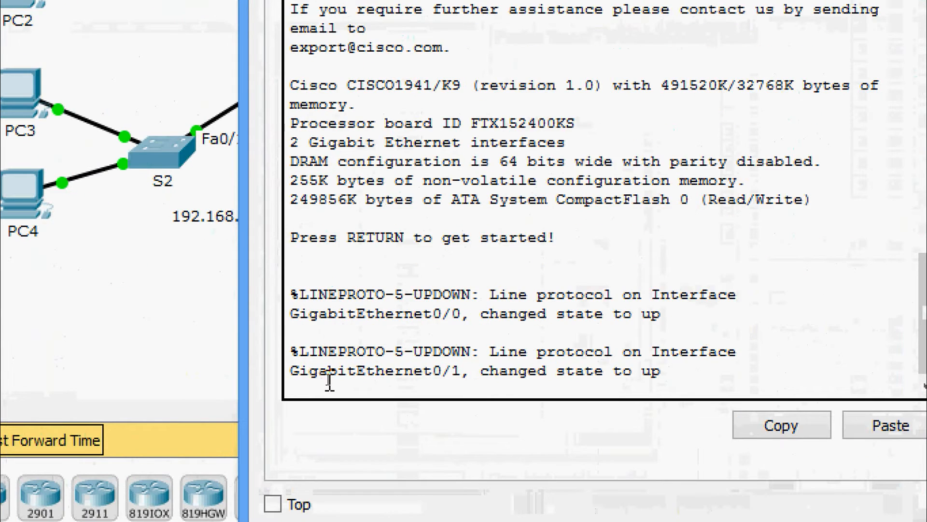
{"action": "key", "text": "Return"}
{"action": "key", "text": "Return"}
{"action": "key", "text": "Return"}
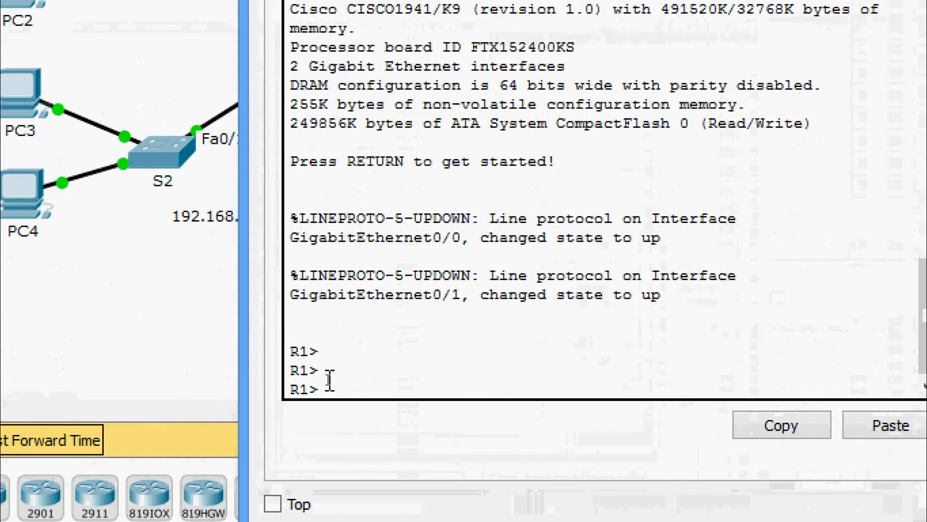
{"action": "type", "text": "ena"}
{"action": "key", "text": "Tab"}
{"action": "key", "text": "Return"}
List R1's interface addresses with the command show ip interface brief
{"action": "type", "text": "sh"}
{"action": "key", "text": "Tab"}
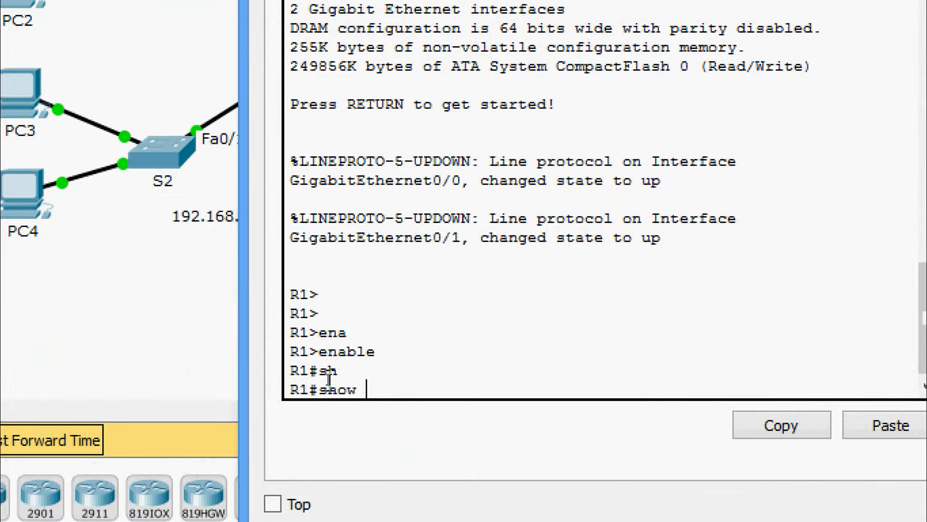
{"action": "type", "text": "ip inter"}
{"action": "key", "text": "Tab"}
{"action": "type", "text": "b"}
{"action": "key", "text": "Tab"}
{"action": "key", "text": "Return"}
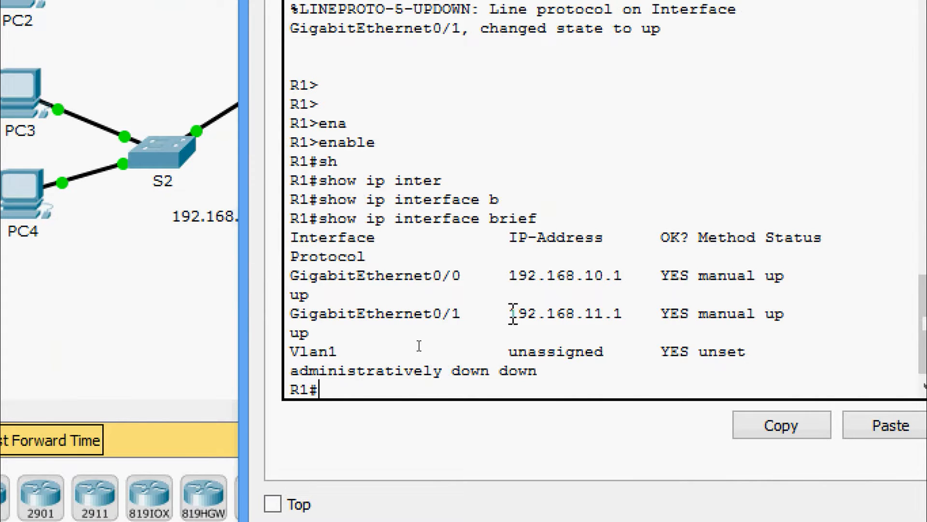
Copy the IP address of GigabitEthernet0/1 from R1's interface list
{"action": "left_click_drag", "start_coordinate": [509, 314], "coordinate": [629, 316]}
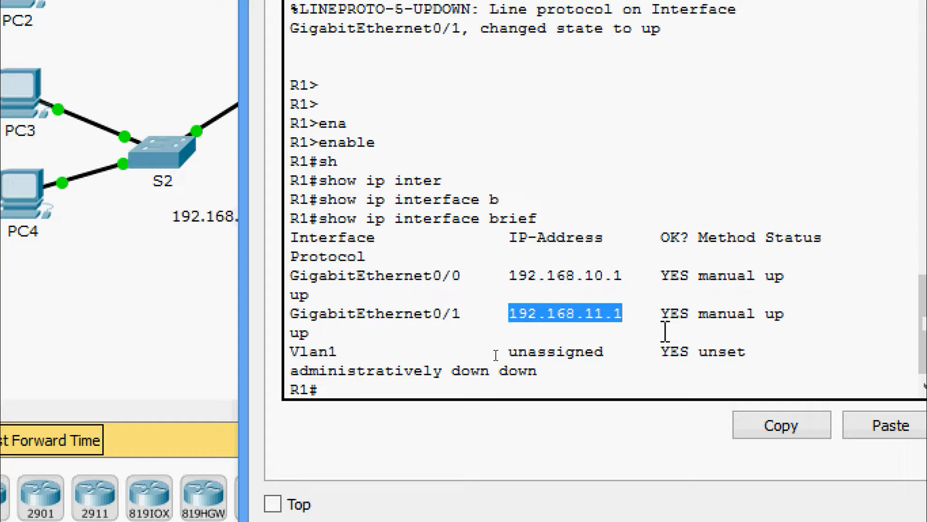
{"action": "right_click", "coordinate": [604, 318]}
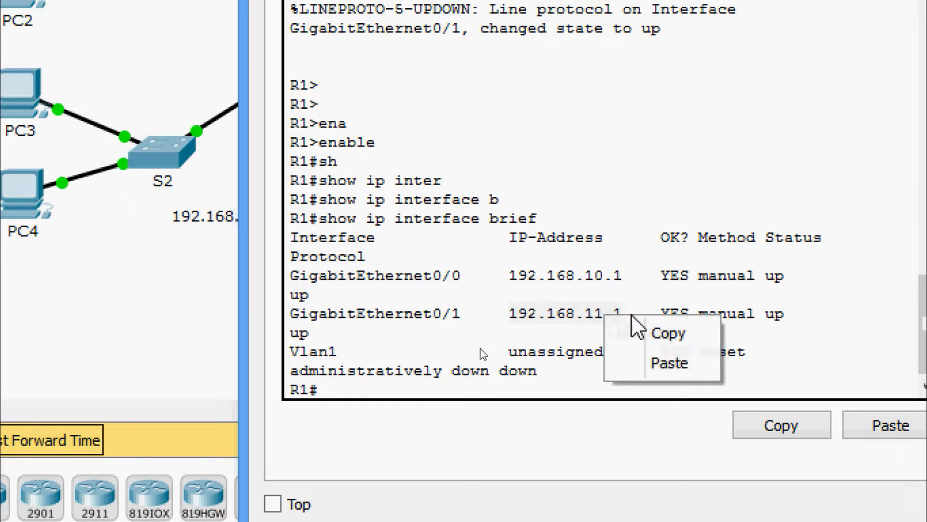
{"action": "left_click", "coordinate": [640, 327]}
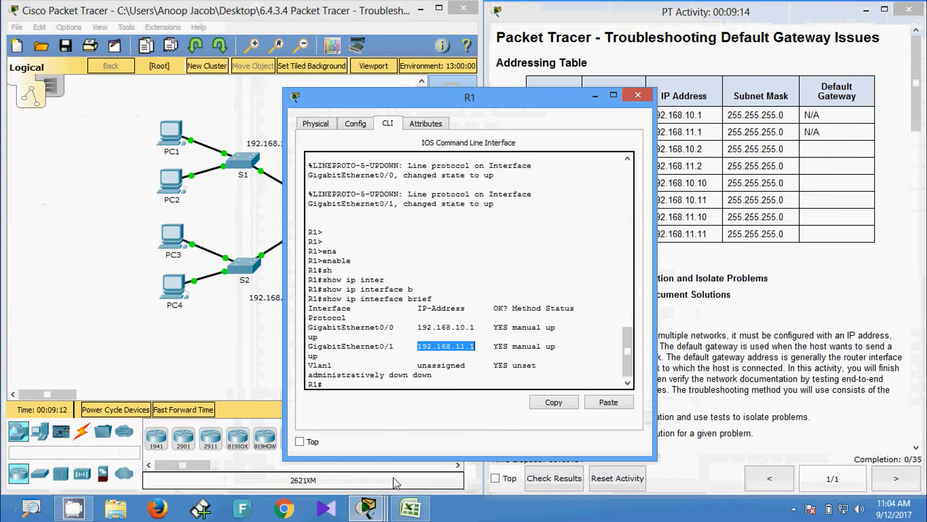
Paste 192.168.11.1 as the default gateway for PC3 and PC4 in the Excel addressing table and return to Packet Tracer
{"action": "left_click", "coordinate": [411, 508]}
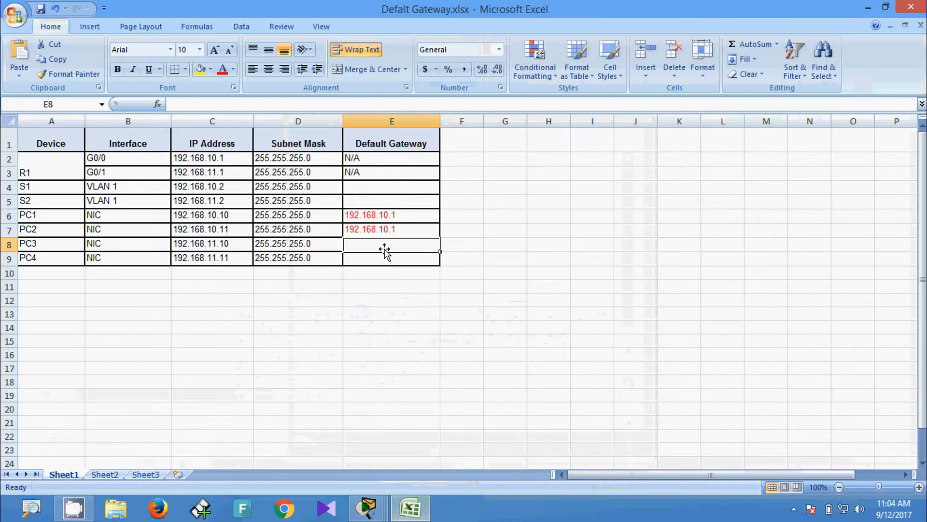
{"action": "key", "text": "ctrl+v"}
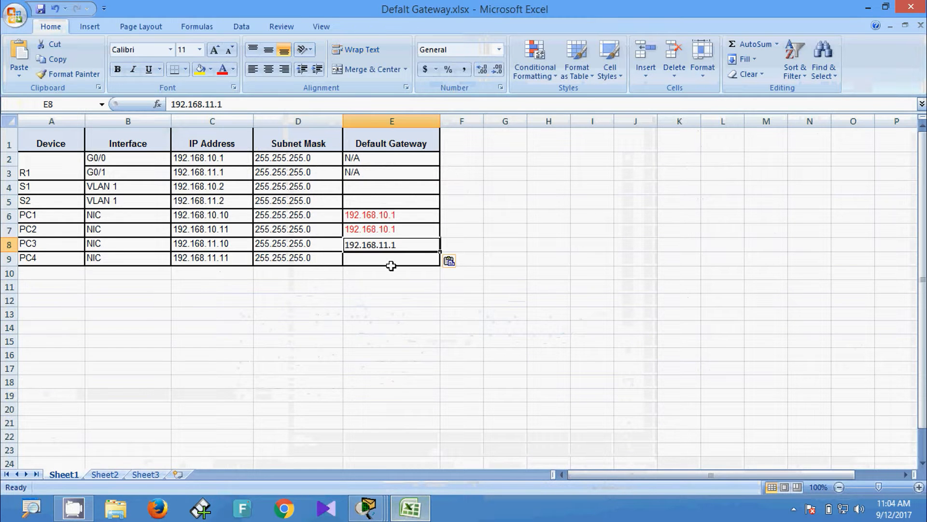
{"action": "left_click", "coordinate": [392, 263]}
{"action": "key", "text": "ctrl+v"}
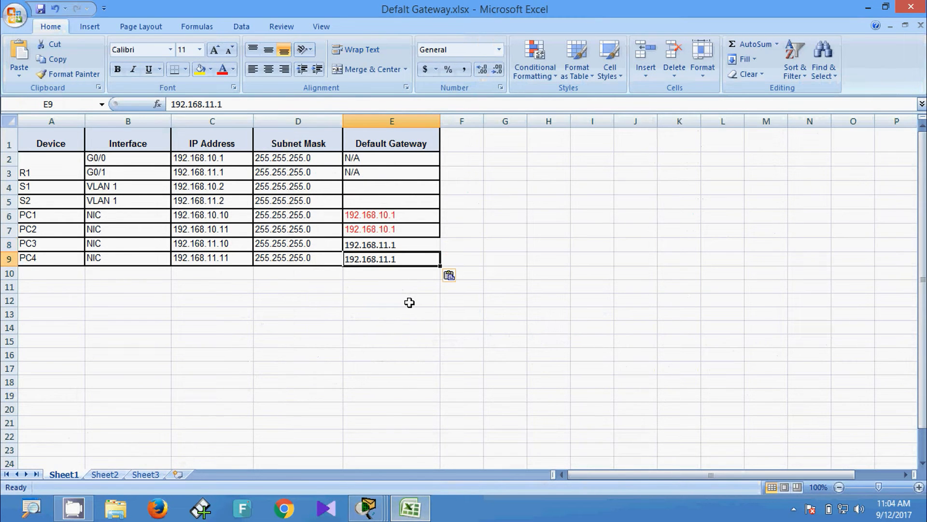
{"action": "left_click", "coordinate": [411, 508]}
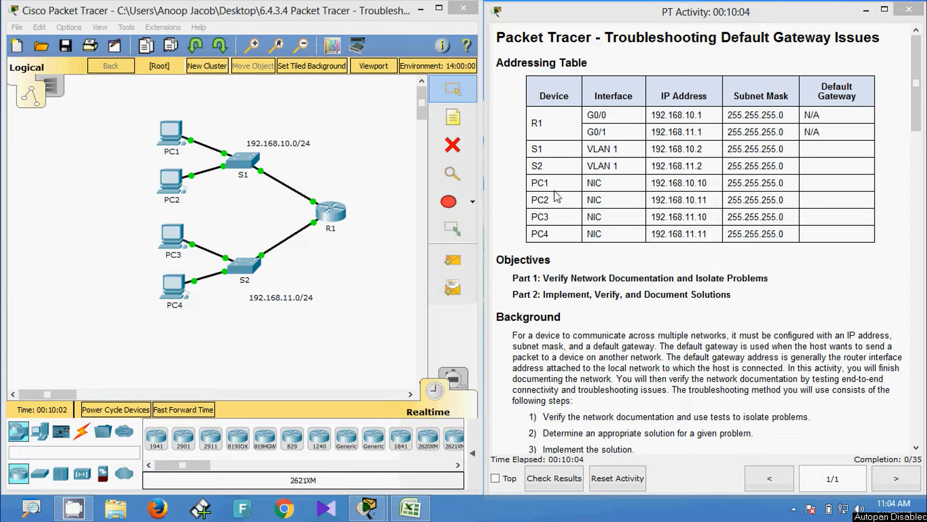
Identify R1's port on the S1 link, highlight the GigabitEthernet0/0 address in R1's command line, and move the window clear of the topology
{"action": "left_click", "coordinate": [342, 172]}
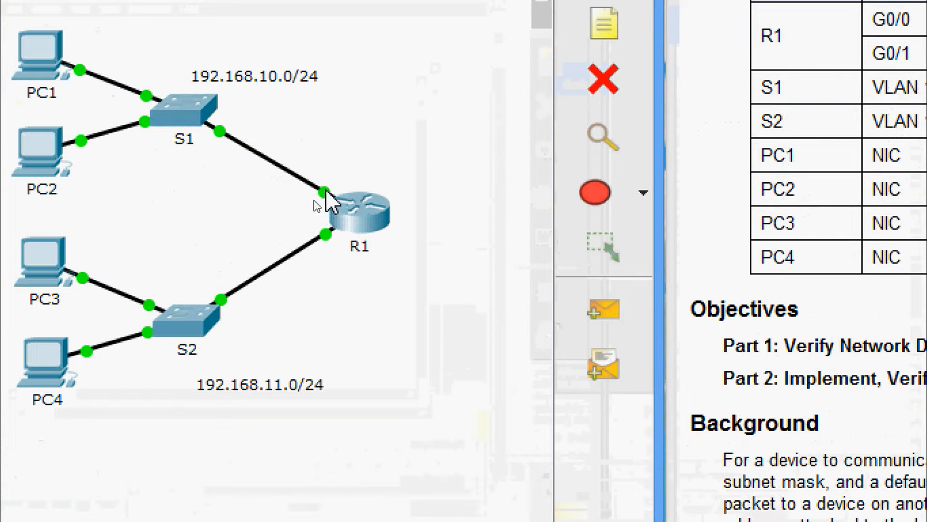
{"action": "mouse_move", "coordinate": [325, 189]}
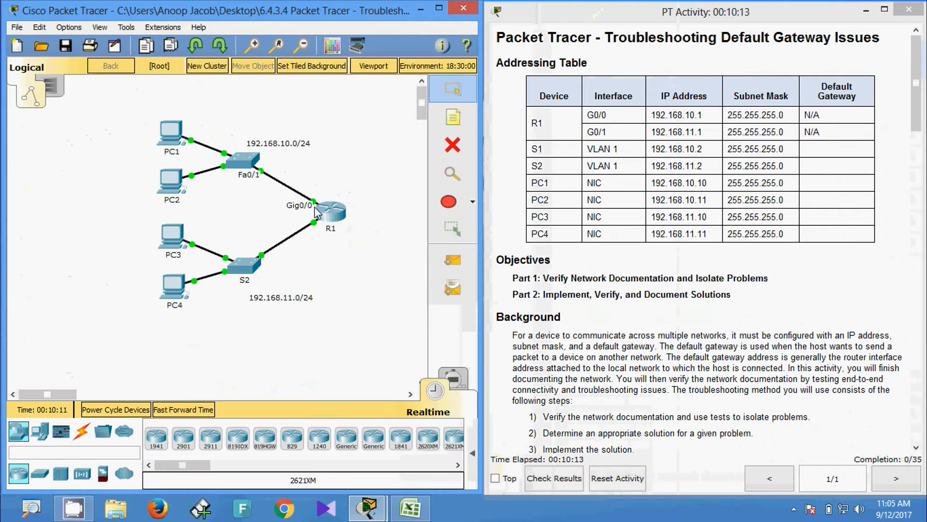
{"action": "left_click", "coordinate": [348, 208]}
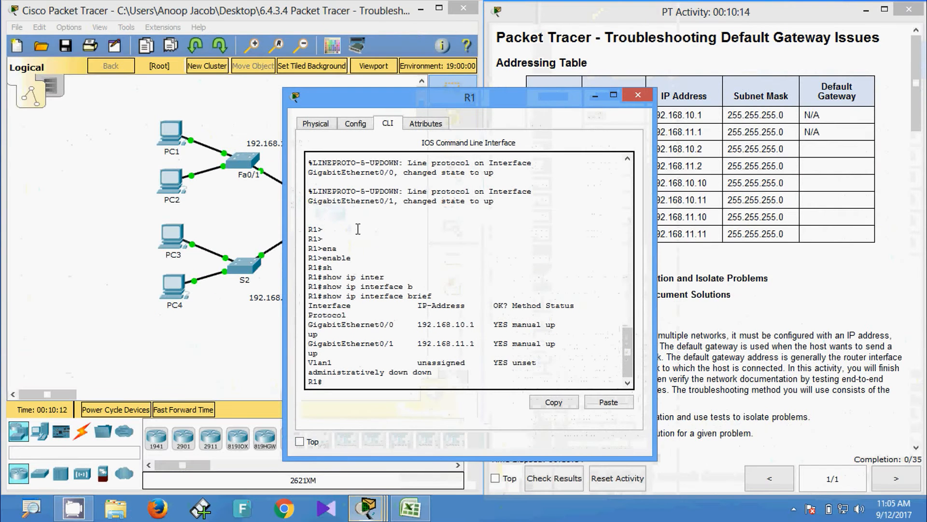
{"action": "left_click_drag", "start_coordinate": [418, 325], "coordinate": [479, 326]}
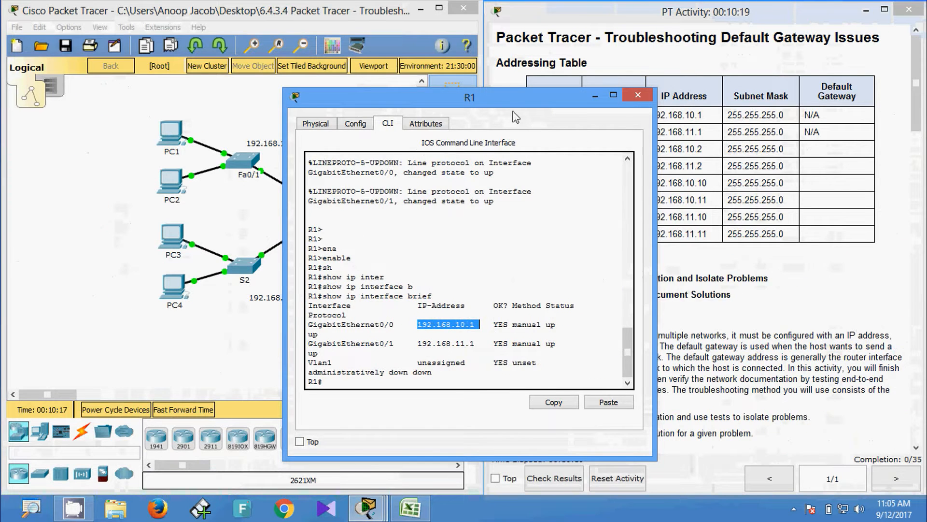
{"action": "left_click_drag", "start_coordinate": [514, 99], "coordinate": [689, 88]}
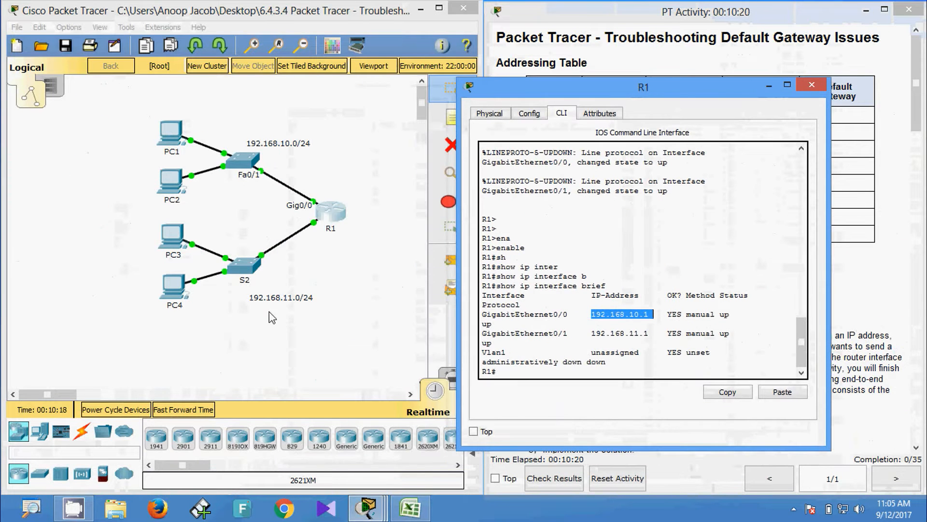
Identify R1's port on the S2 link and highlight the GigabitEthernet0/1 address in R1's command line
{"action": "left_click", "coordinate": [328, 258]}
{"action": "mouse_move", "coordinate": [315, 227]}
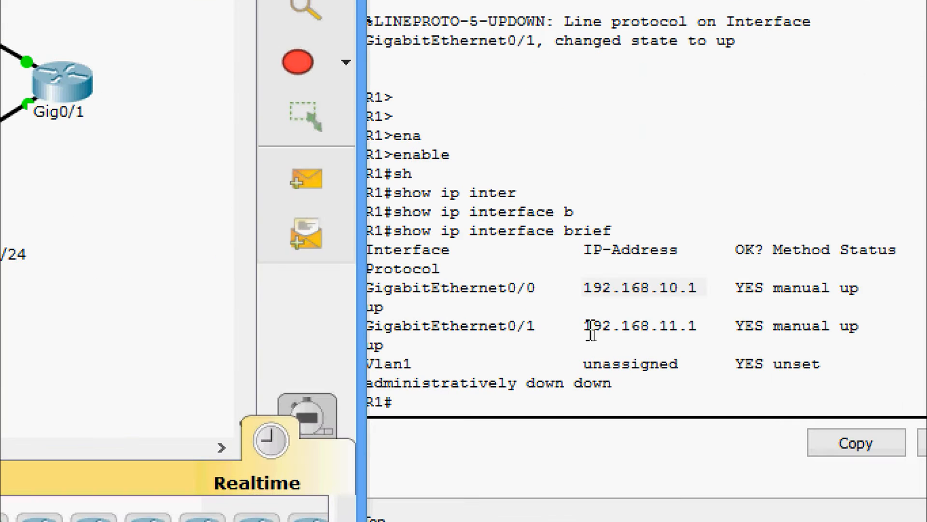
{"action": "left_click_drag", "start_coordinate": [592, 333], "coordinate": [657, 333]}
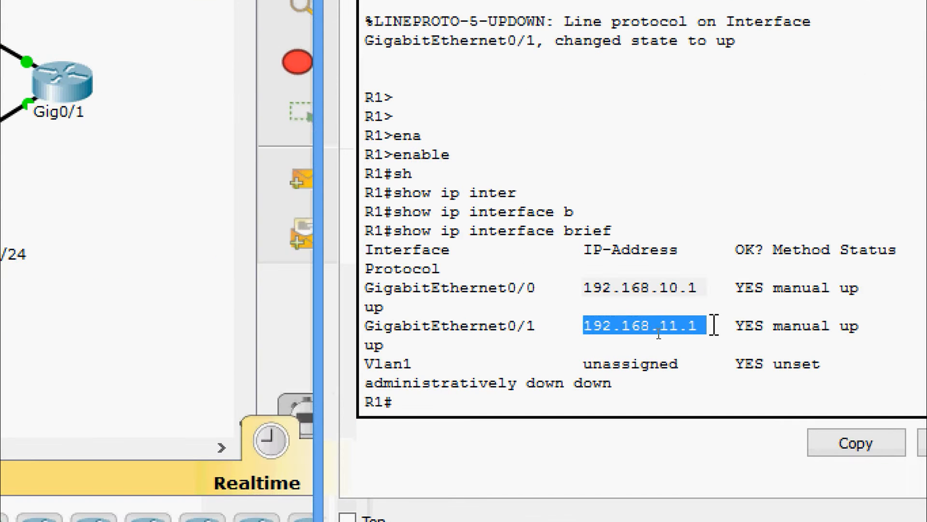
{"action": "left_click_drag", "start_coordinate": [714, 327], "coordinate": [699, 329]}
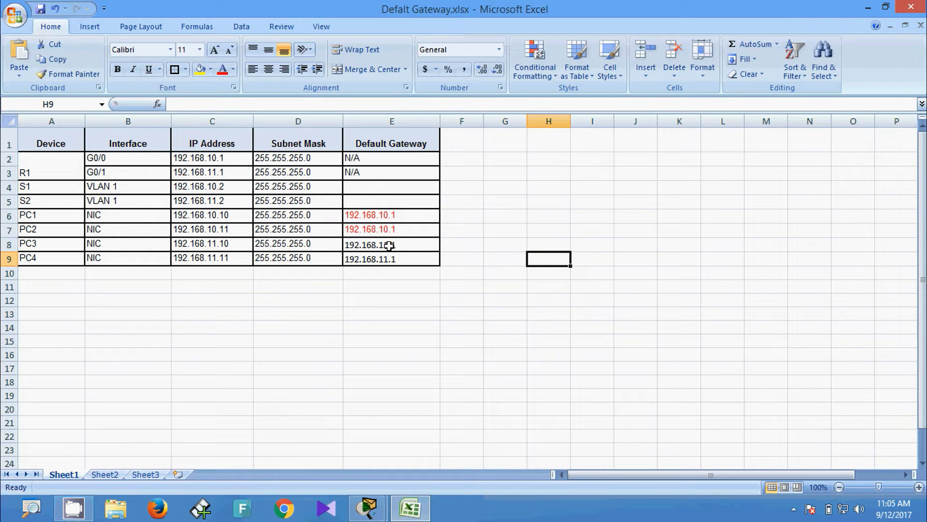
In the Excel addressing table, copy 192.168.10.1 into S1's default gateway cell and 192.168.11.1 into S2's
{"action": "left_click", "coordinate": [374, 215]}
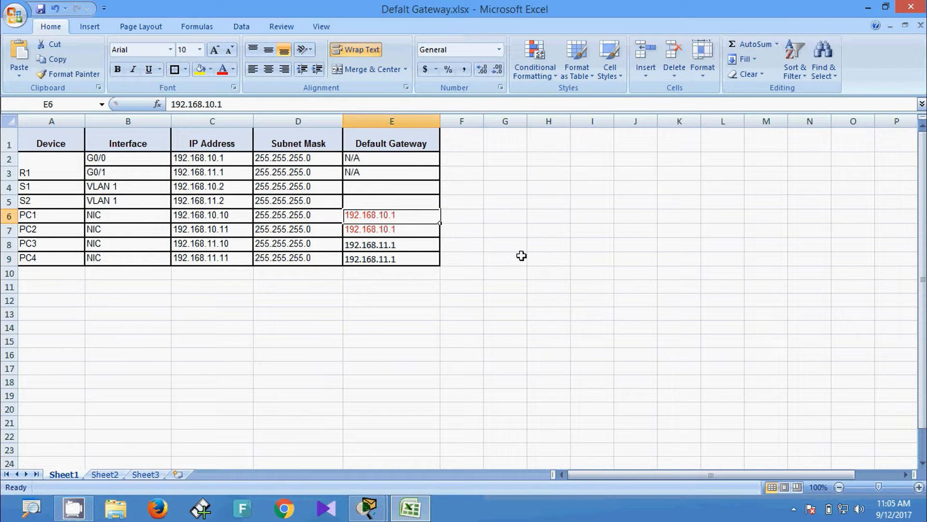
{"action": "key", "text": "ctrl+c"}
{"action": "left_click", "coordinate": [382, 191]}
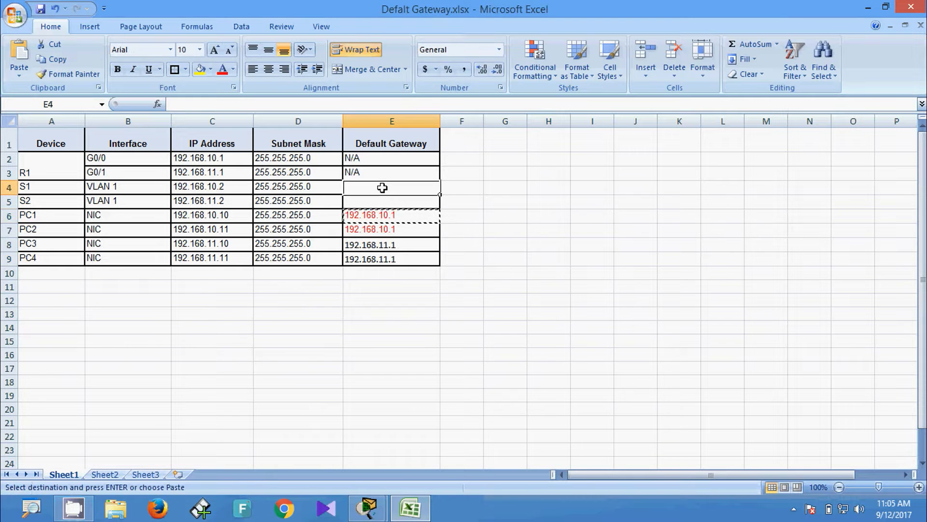
{"action": "key", "text": "ctrl+v"}
{"action": "left_click", "coordinate": [382, 244]}
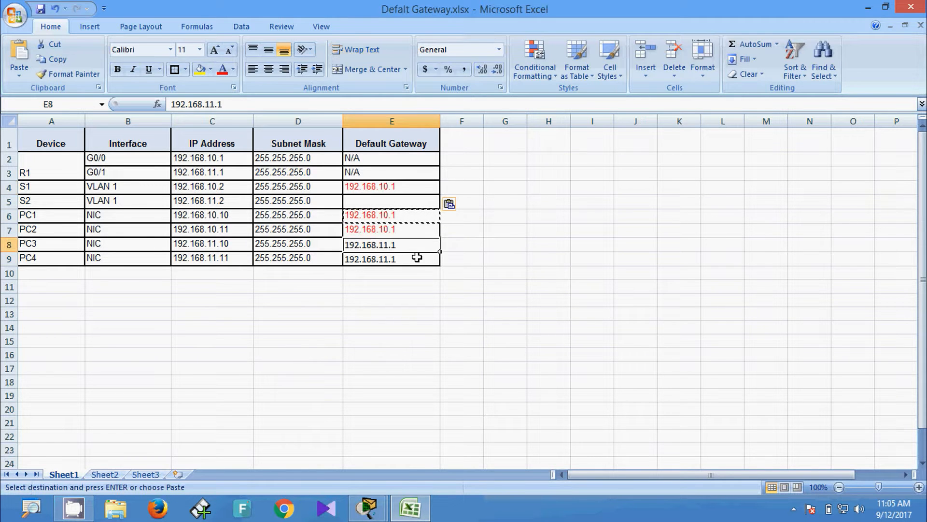
{"action": "key", "text": "ctrl+c"}
{"action": "left_click", "coordinate": [375, 204]}
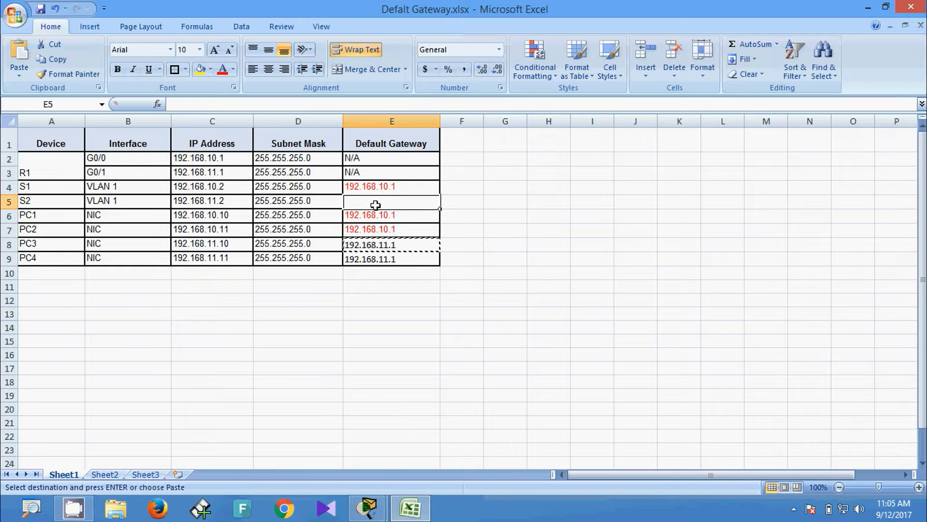
{"action": "key", "text": "ctrl+v"}
Change the font colour of the default gateways in E4:E9 to black and deselect the range
{"action": "left_click_drag", "start_coordinate": [383, 186], "coordinate": [384, 259]}
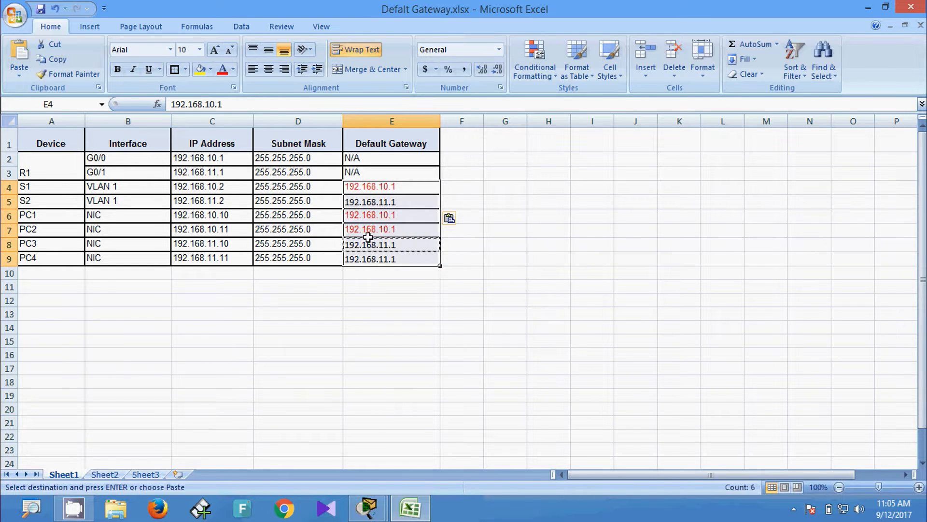
{"action": "left_click", "coordinate": [233, 69]}
{"action": "left_click", "coordinate": [233, 87]}
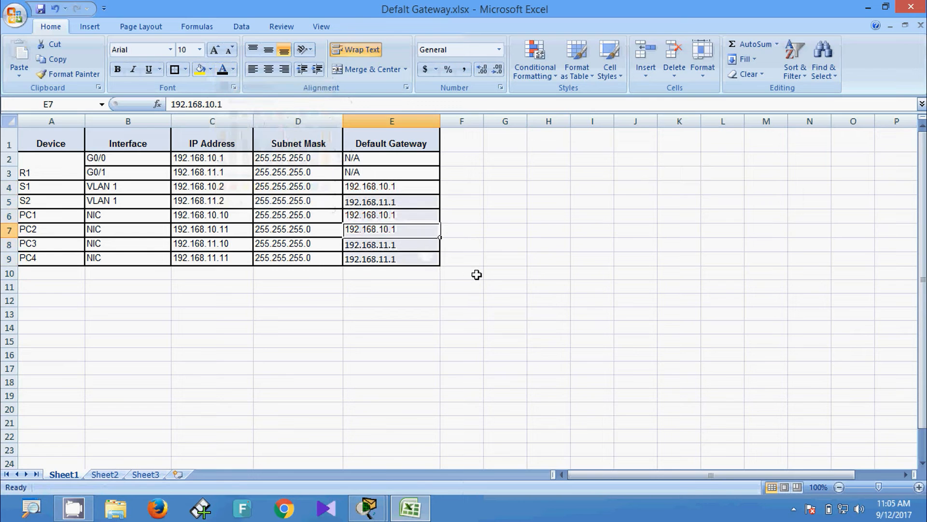
{"action": "left_click", "coordinate": [477, 274]}
{"action": "left_click", "coordinate": [601, 244]}
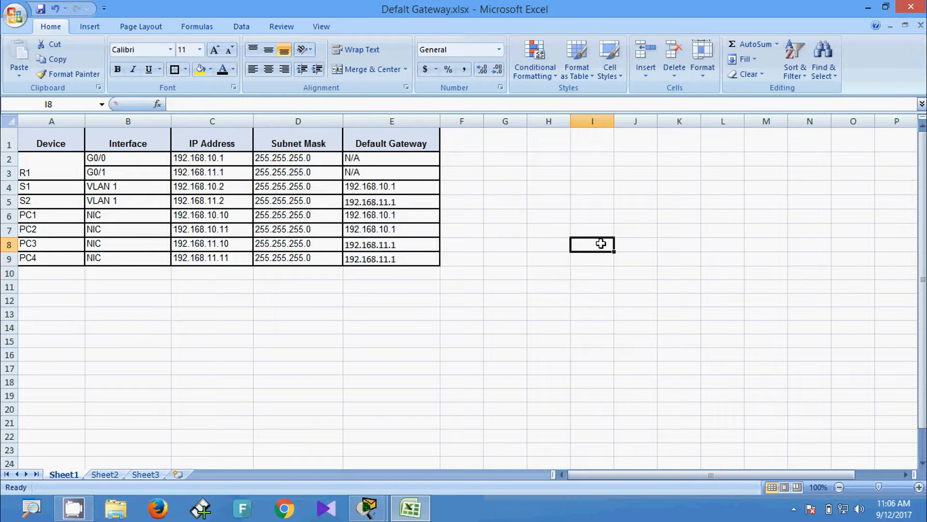
Switch to the Packet Tracer instructions and read the Testing and Verification Documentation table, highlighting the PC1 to PC2 result
{"action": "key", "text": "alt+Tab"}
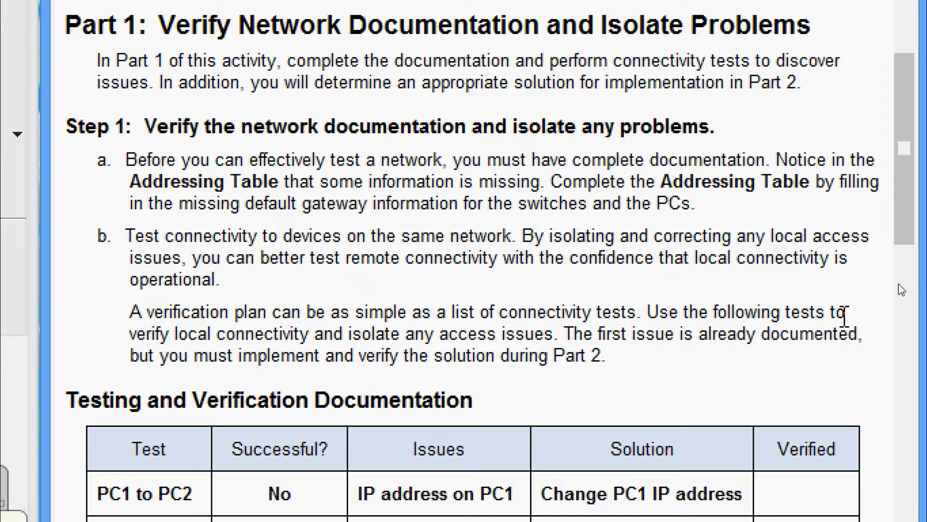
{"action": "scroll", "coordinate": [897, 277], "scroll_direction": "down", "scroll_amount": 5}
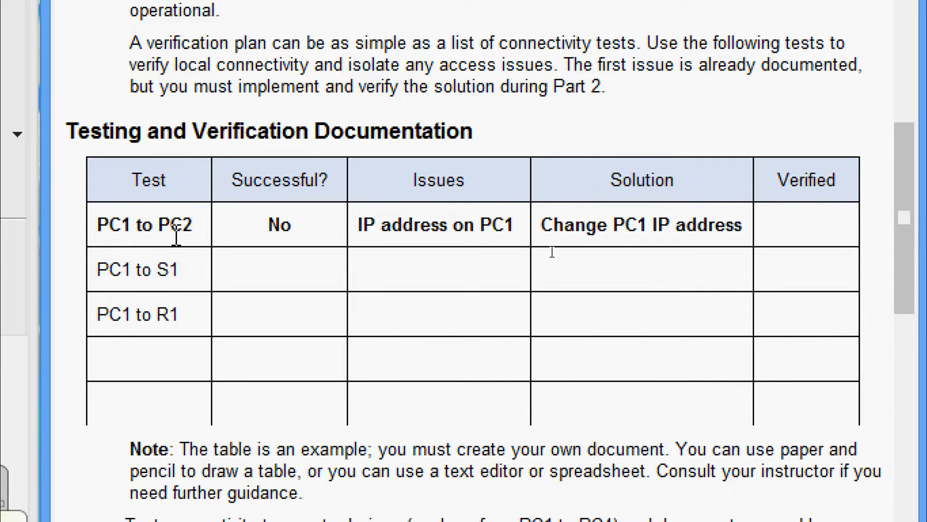
{"action": "double_click", "coordinate": [274, 224]}
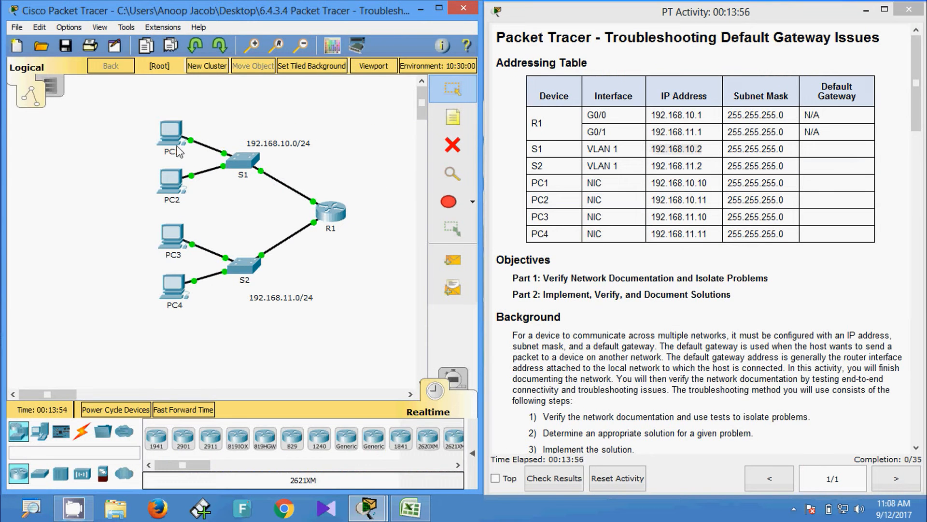
Open the command line of switch S1 and enter privileged mode with enable
{"action": "left_click", "coordinate": [241, 166]}
{"action": "left_click", "coordinate": [387, 123]}
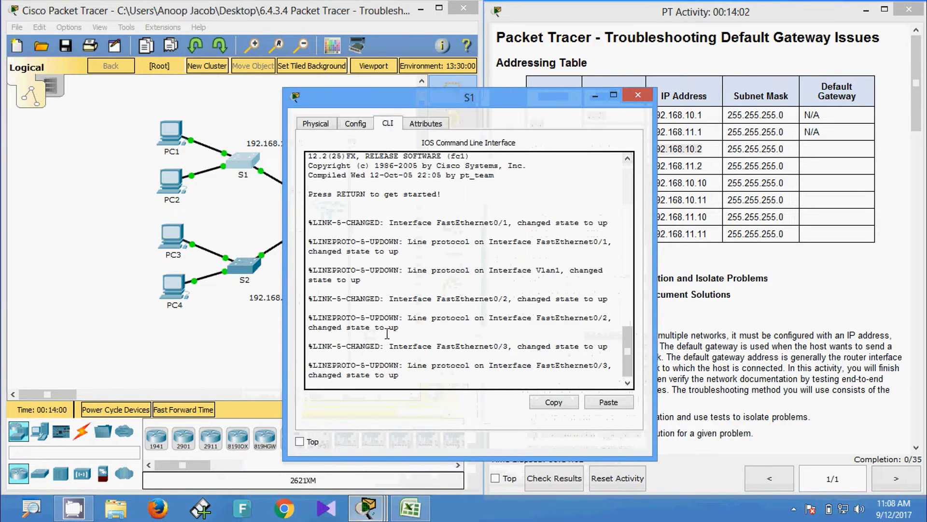
{"action": "key", "text": "Return"}
{"action": "key", "text": "Return"}
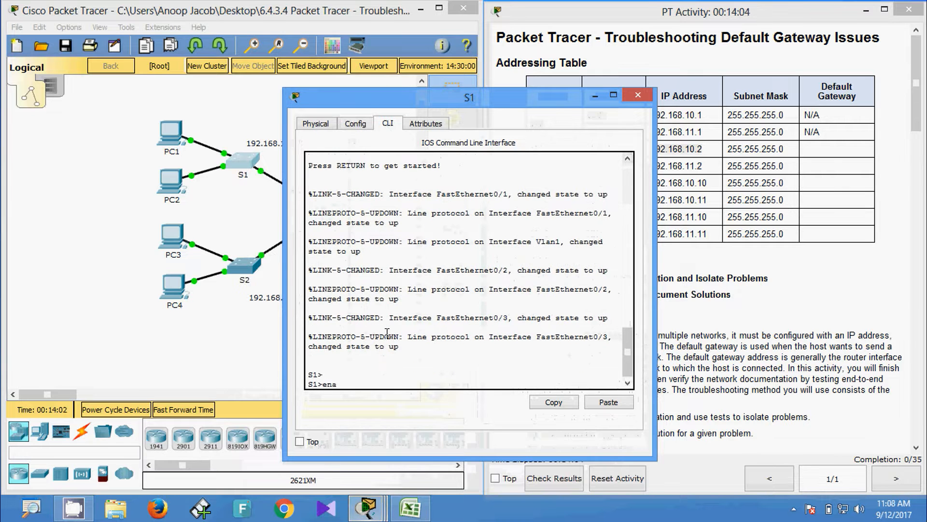
{"action": "type", "text": "ena"}
{"action": "key", "text": "Tab"}
{"action": "key", "text": "Return"}
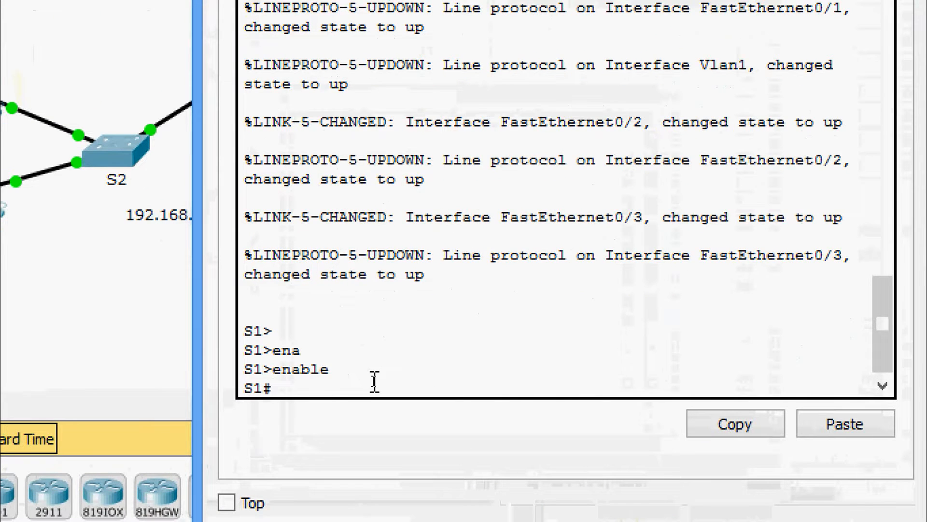
List S1's interface addresses with the command show ip interface brief and page through to the end of the output
{"action": "type", "text": "sh"}
{"action": "key", "text": "Tab"}
{"action": "type", "text": "ip inter"}
{"action": "key", "text": "Tab"}
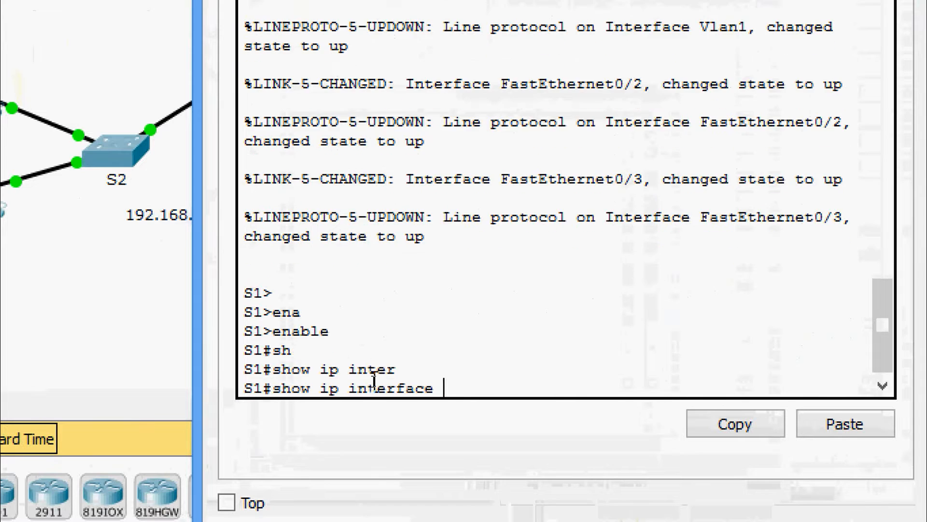
{"action": "type", "text": "b"}
{"action": "key", "text": "Tab"}
{"action": "key", "text": "Return"}
{"action": "key", "text": "Return"}
{"action": "key", "text": "Return"}
{"action": "key", "text": "Return"}
{"action": "key", "text": "Return"}
{"action": "key", "text": "Return"}
{"action": "key", "text": "Return"}
{"action": "key", "text": "Return"}
{"action": "key", "text": "Return"}
{"action": "key", "text": "Return"}
{"action": "key", "text": "Return"}
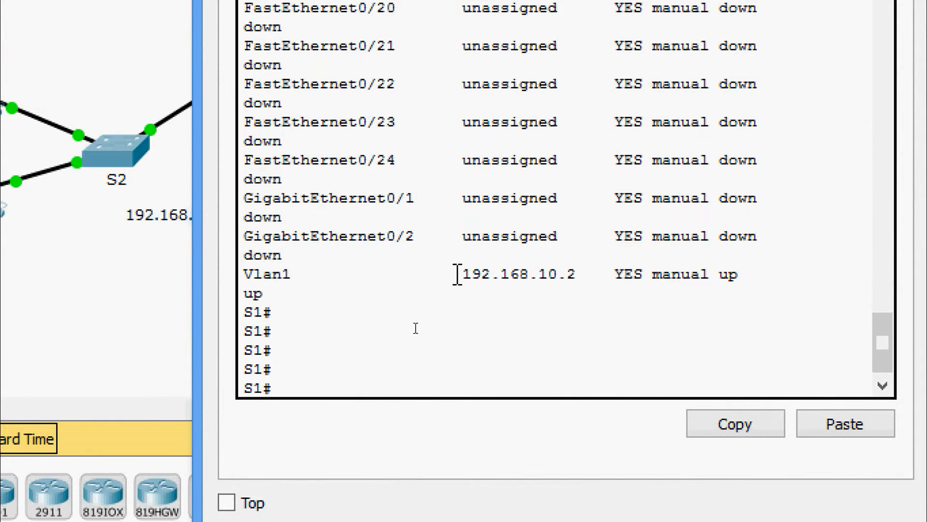
Copy the Vlan1 IP address from S1's interface list and close the S1 window
{"action": "left_click_drag", "start_coordinate": [460, 274], "coordinate": [572, 283]}
{"action": "right_click", "coordinate": [551, 279]}
{"action": "left_click", "coordinate": [582, 296]}
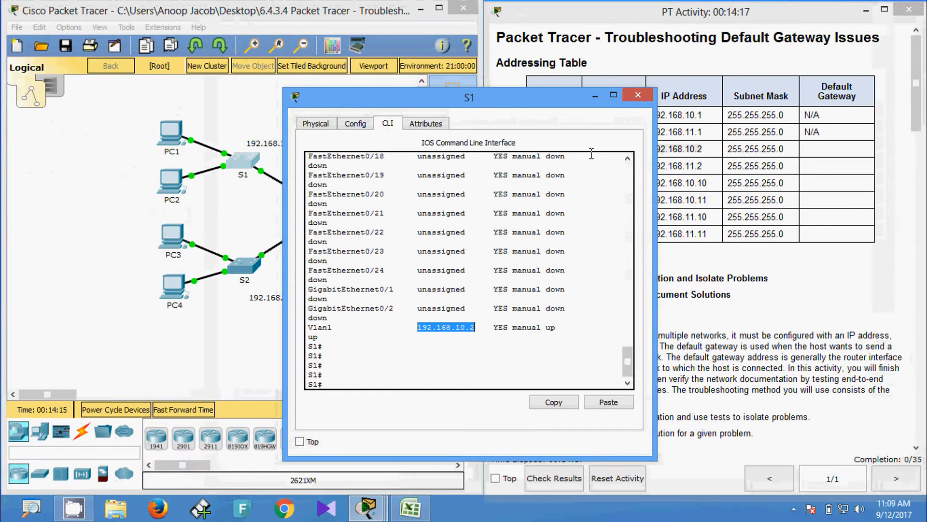
{"action": "left_click", "coordinate": [642, 96]}
Ping S1 at 192.168.10.2 from PC1's Command Prompt
{"action": "left_click", "coordinate": [176, 139]}
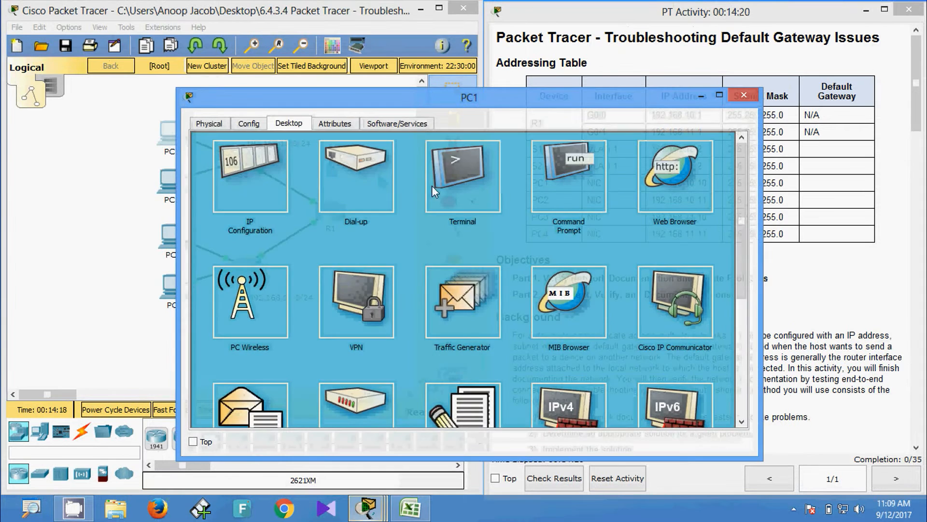
{"action": "left_click", "coordinate": [560, 256]}
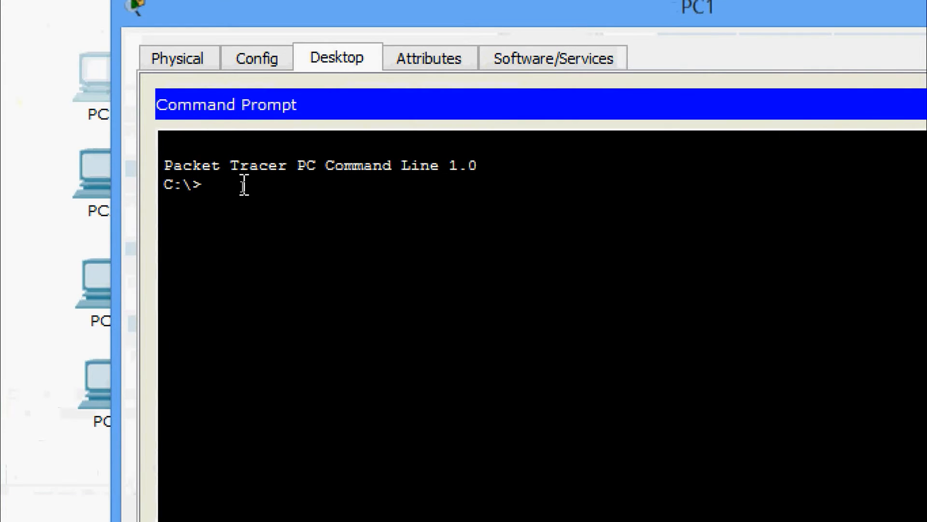
{"action": "type", "text": "ping"}
{"action": "right_click", "coordinate": [254, 184]}
{"action": "left_click", "coordinate": [269, 232]}
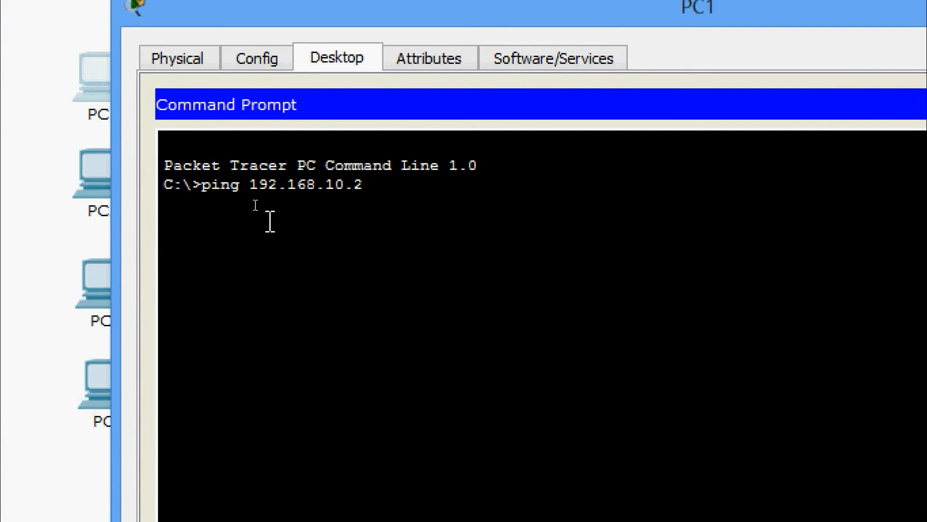
{"action": "key", "text": "Return"}
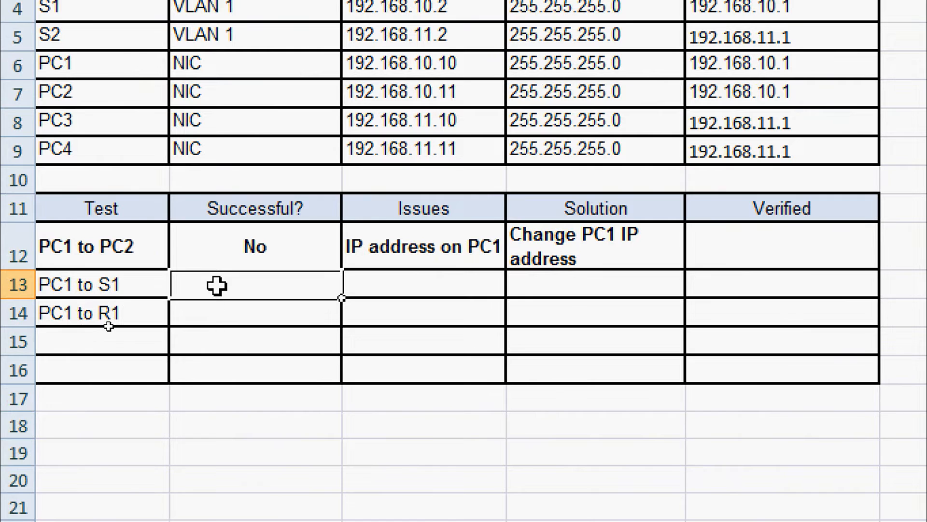
Record No under Successful? for the PC1 to S1 test in the Excel table and select that row's Issues cell
{"action": "type", "text": "No"}
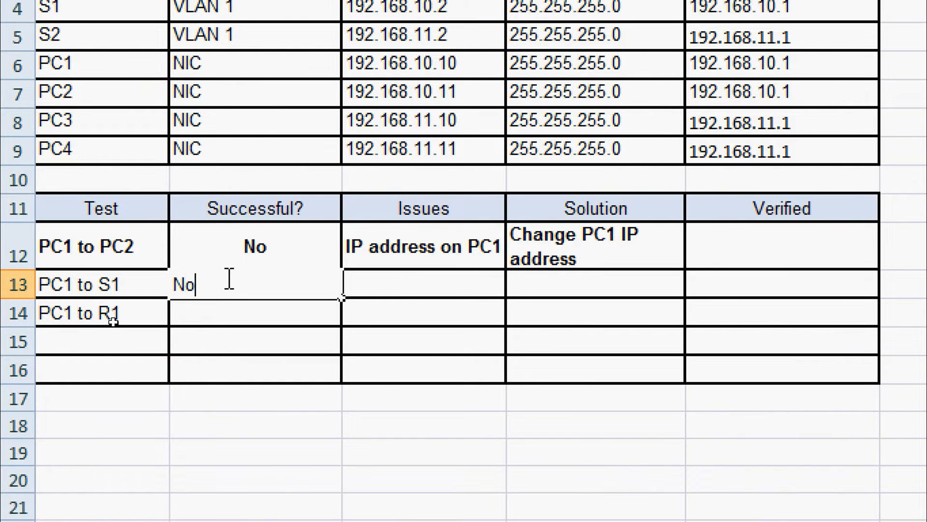
{"action": "key", "text": "Return"}
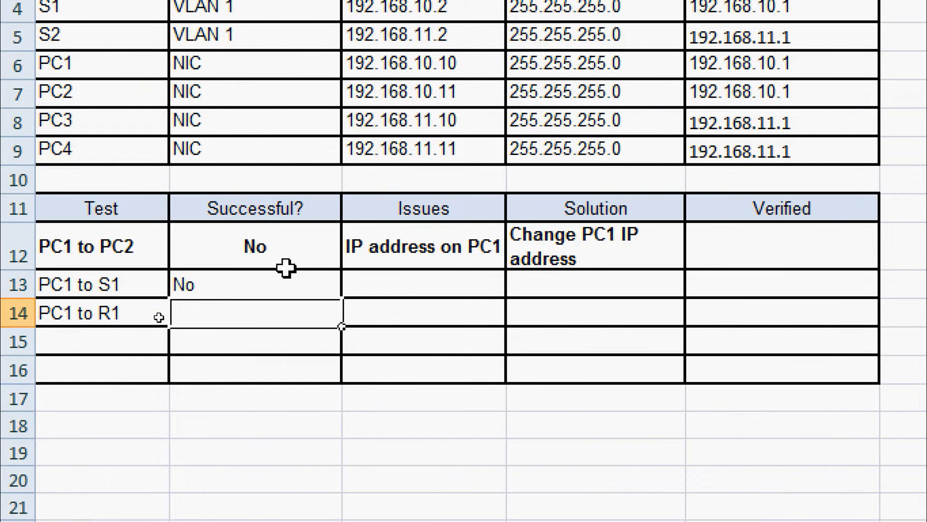
{"action": "left_click", "coordinate": [416, 288]}
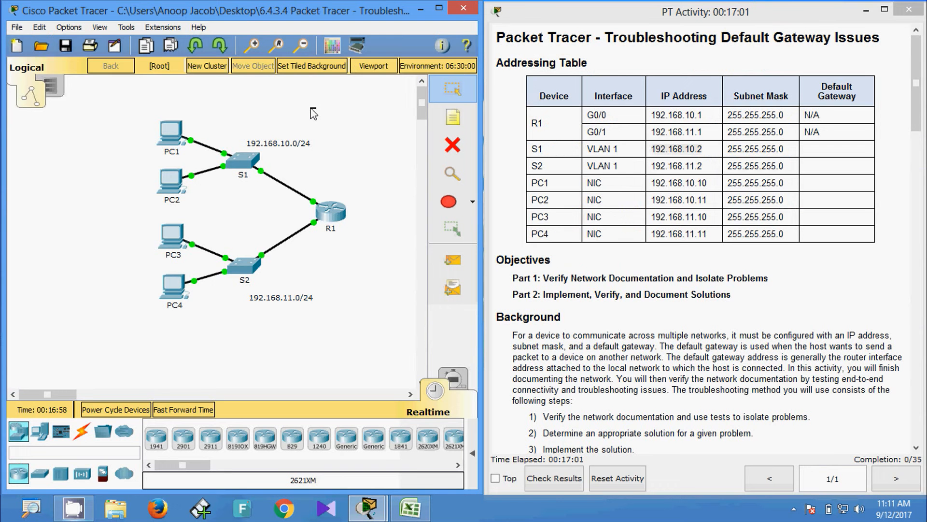
Open PC1's IP Configuration in Packet Tracer and highlight its IP address to check it
{"action": "left_click_drag", "start_coordinate": [316, 107], "coordinate": [246, 114]}
{"action": "left_click", "coordinate": [171, 133]}
{"action": "left_click", "coordinate": [250, 158]}
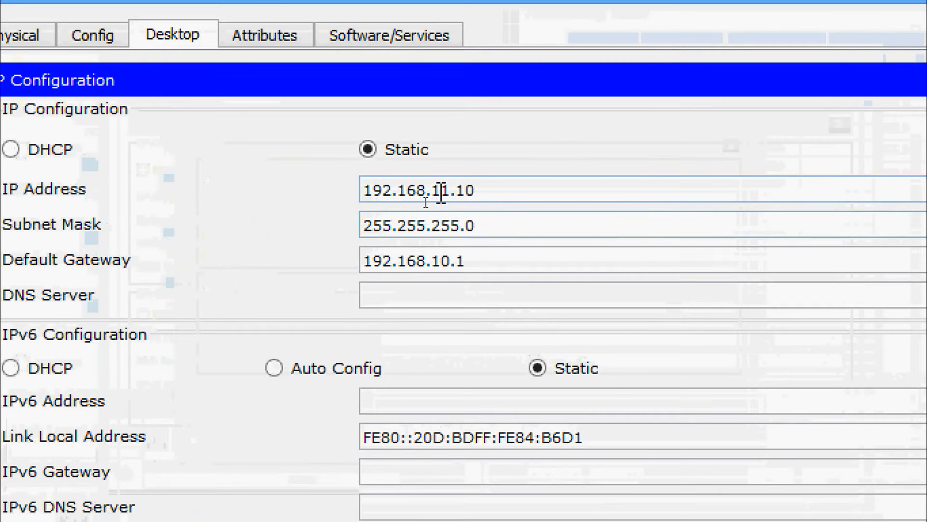
{"action": "left_click_drag", "start_coordinate": [496, 192], "coordinate": [369, 193]}
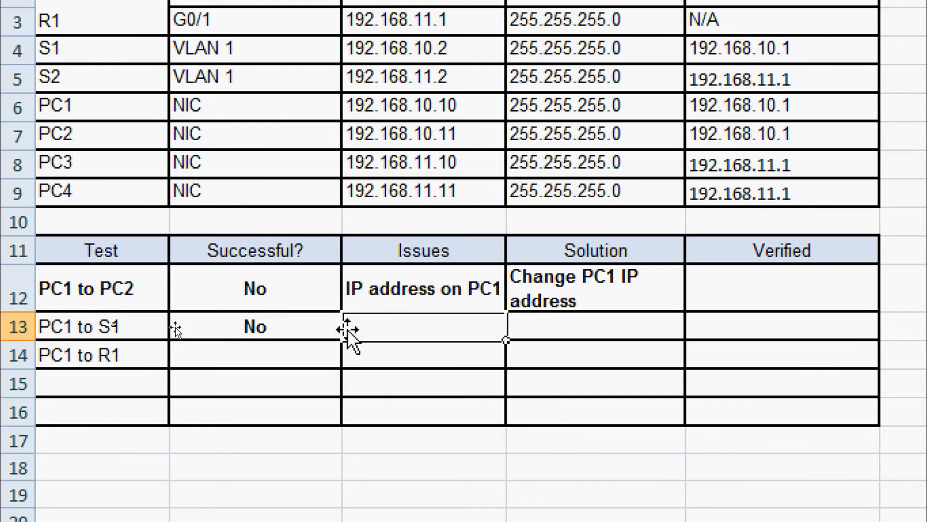
Copy the issue "IP address on PC1" and the solution "Change PC1 IP address" into the PC1 to S1 row of the Excel table
{"action": "left_click", "coordinate": [421, 292]}
{"action": "key", "text": "ctrl+c"}
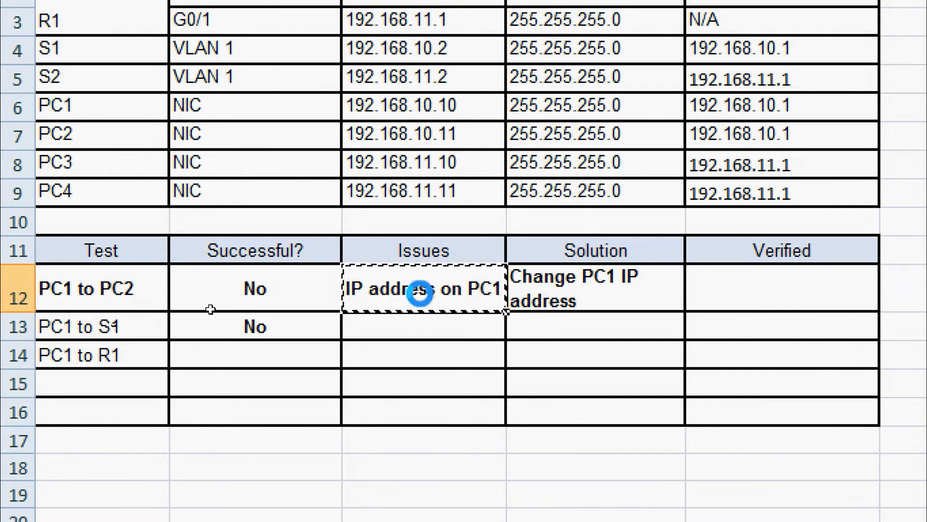
{"action": "left_click", "coordinate": [421, 329]}
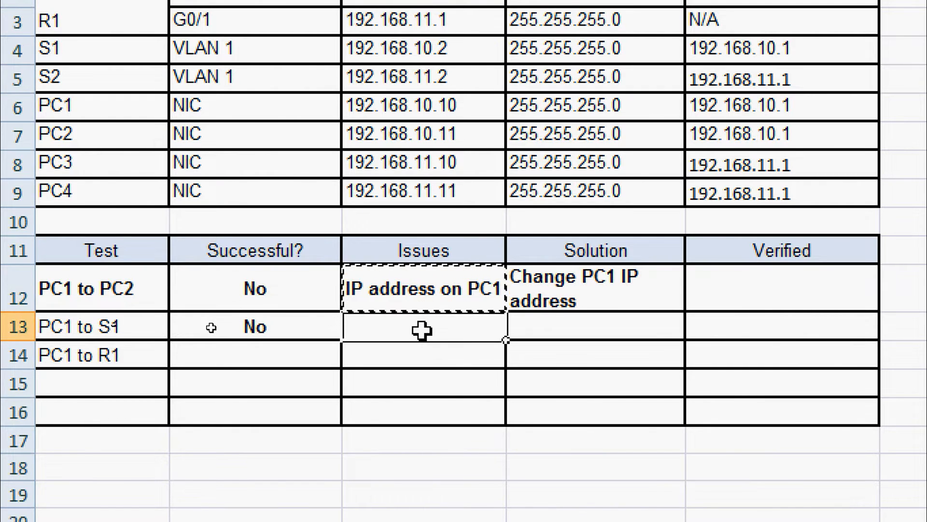
{"action": "key", "text": "ctrl+v"}
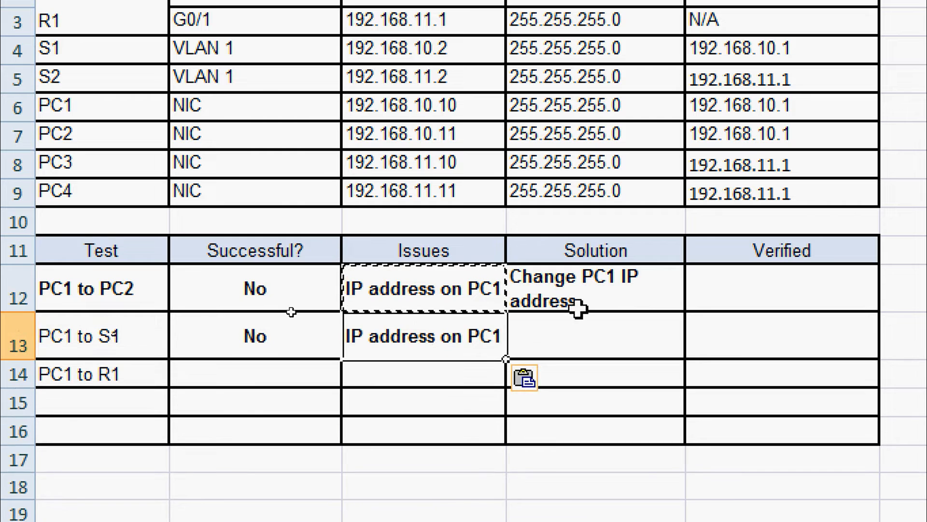
{"action": "left_click", "coordinate": [588, 280]}
{"action": "key", "text": "ctrl+c"}
{"action": "left_click", "coordinate": [586, 339]}
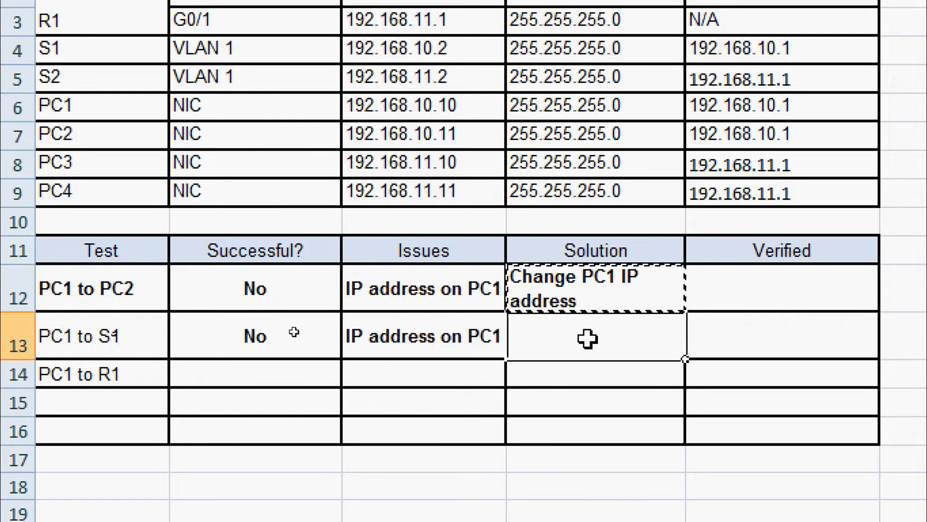
{"action": "key", "text": "ctrl+v"}
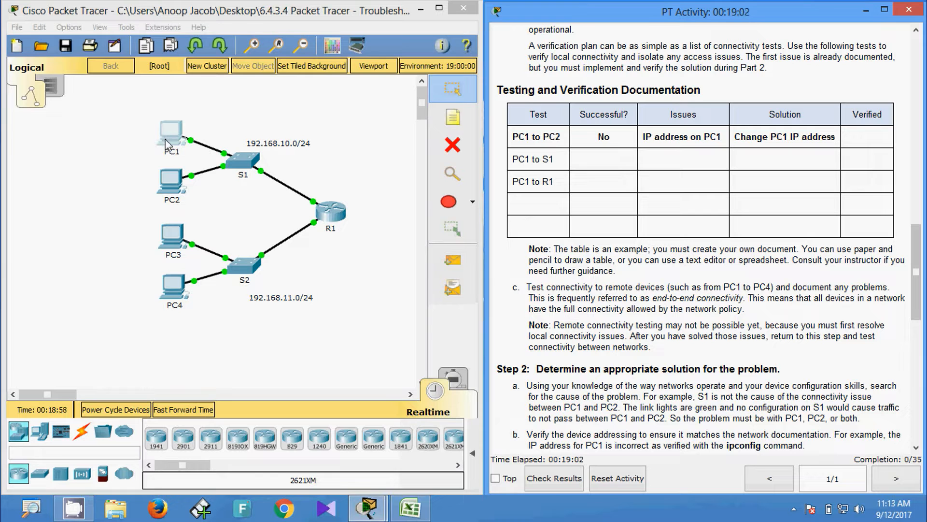
Switch to the Excel workbook and copy No from the PC1 to S1 row into Successful? for the PC1 to R1 test
{"action": "left_click", "coordinate": [410, 507]}
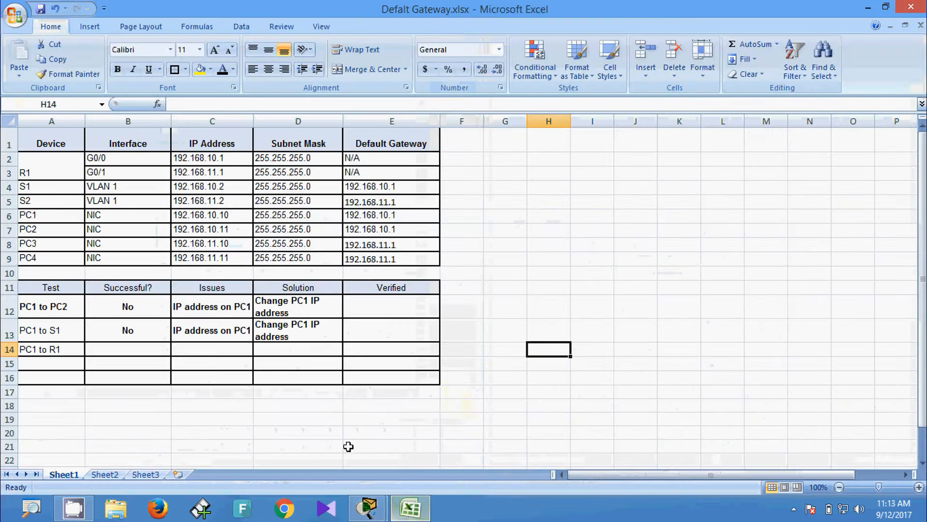
{"action": "scroll", "coordinate": [278, 375], "scroll_direction": "down", "scroll_amount": 1}
{"action": "left_click", "coordinate": [133, 277]}
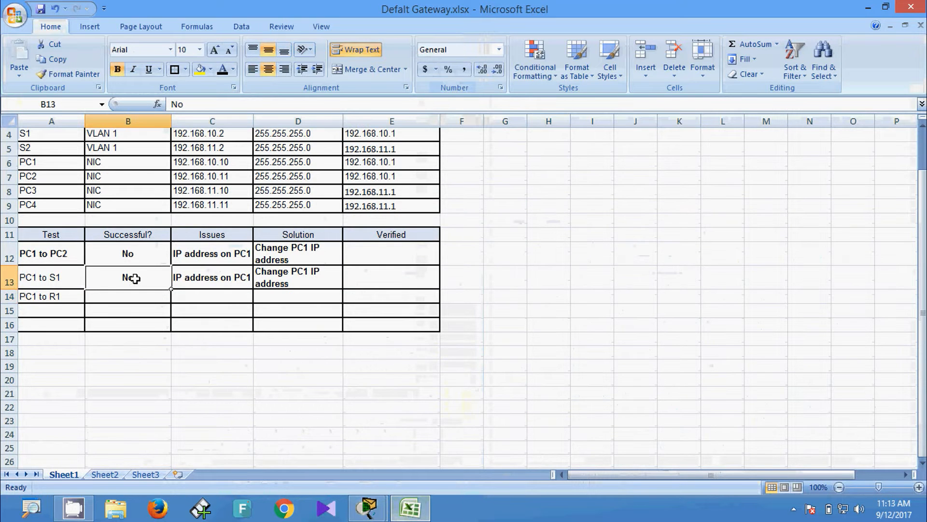
{"action": "key", "text": "ctrl+c"}
{"action": "left_click", "coordinate": [132, 297]}
{"action": "key", "text": "ctrl+c"}
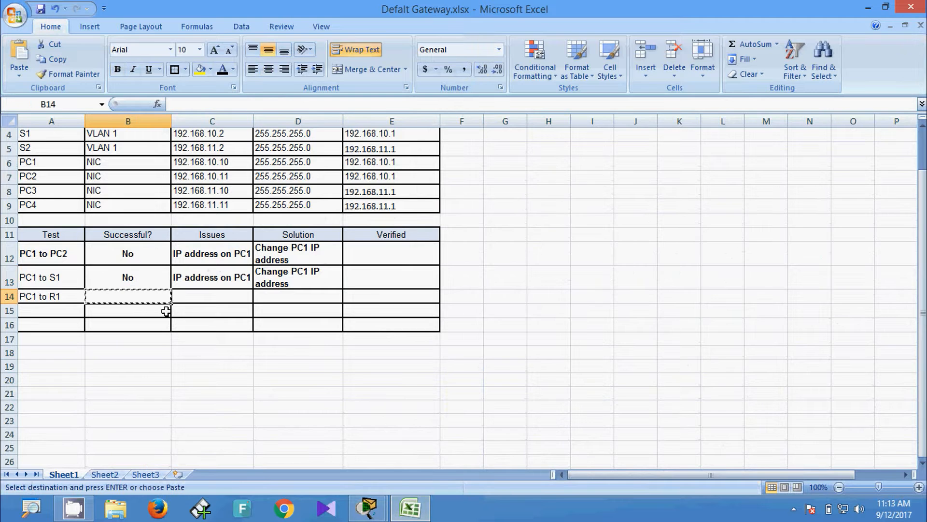
{"action": "left_click", "coordinate": [144, 284]}
{"action": "key", "text": "ctrl+c"}
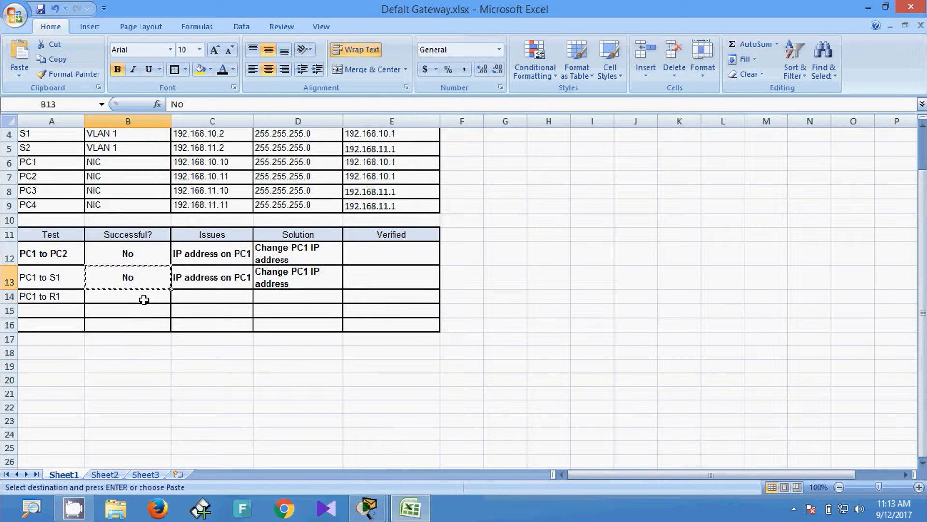
{"action": "left_click", "coordinate": [144, 299]}
{"action": "key", "text": "ctrl+v"}
Copy the issue "IP address on PC1" and the solution "Change PC1 IP address" into the PC1 to R1 row
{"action": "left_click", "coordinate": [197, 283]}
{"action": "left_click", "coordinate": [270, 282], "text": "shift"}
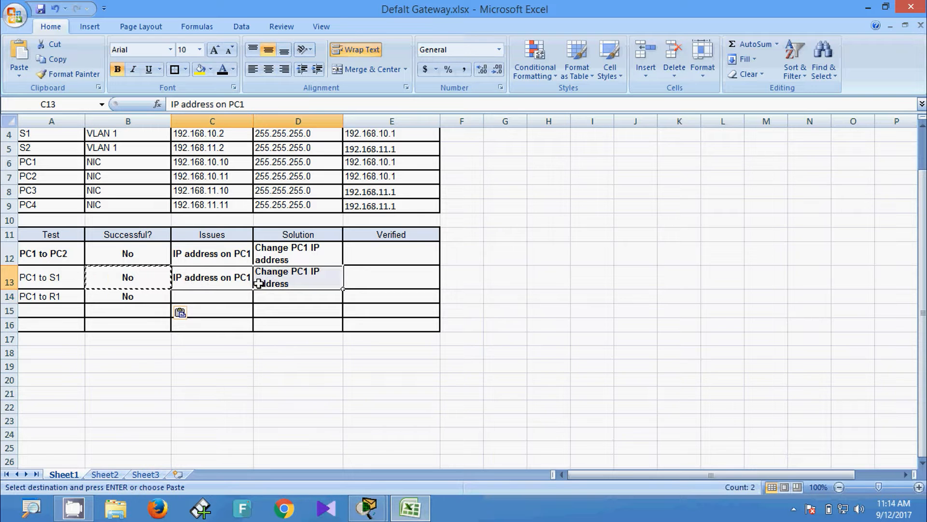
{"action": "key", "text": "ctrl+c"}
{"action": "left_click", "coordinate": [221, 295]}
{"action": "key", "text": "ctrl+v"}
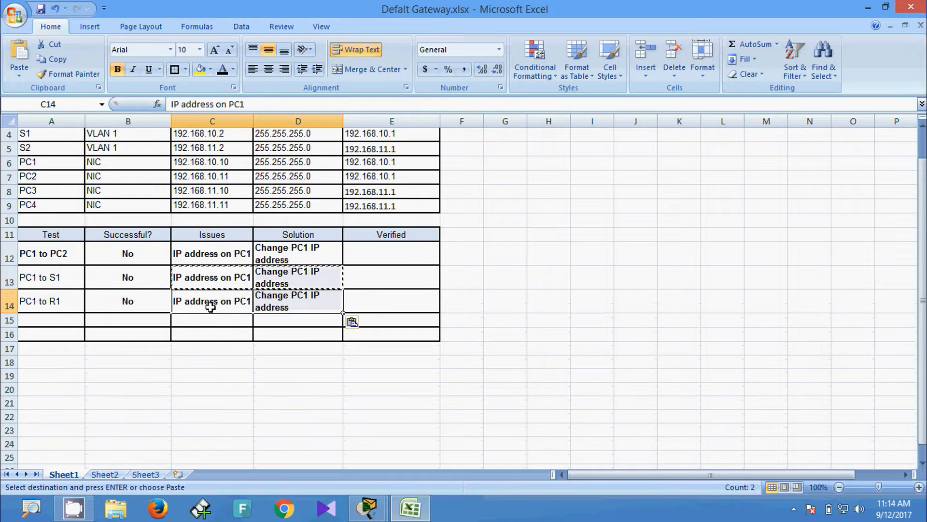
{"action": "left_click", "coordinate": [198, 330]}
{"action": "key", "text": "Escape"}
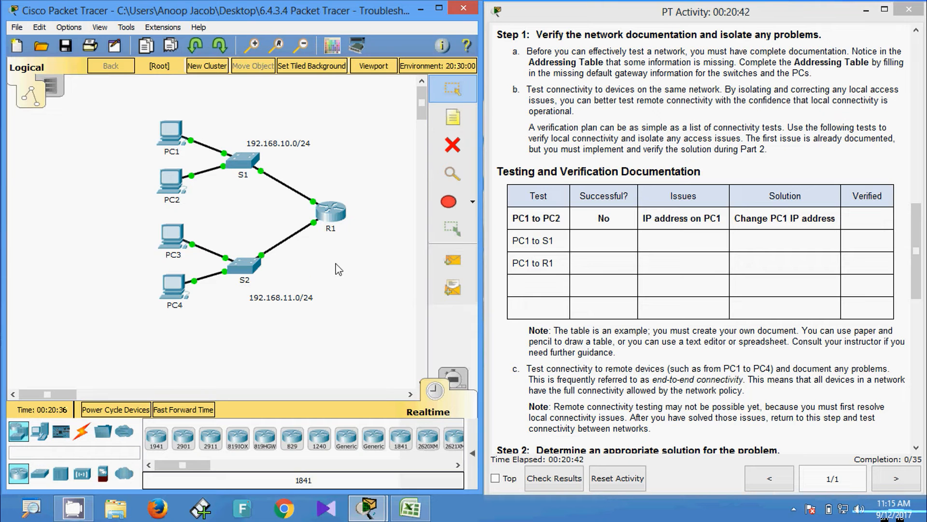
In Packet Tracer, enter privileged EXEC mode on R1's command line and run show ip interface brief
{"action": "left_click", "coordinate": [328, 211]}
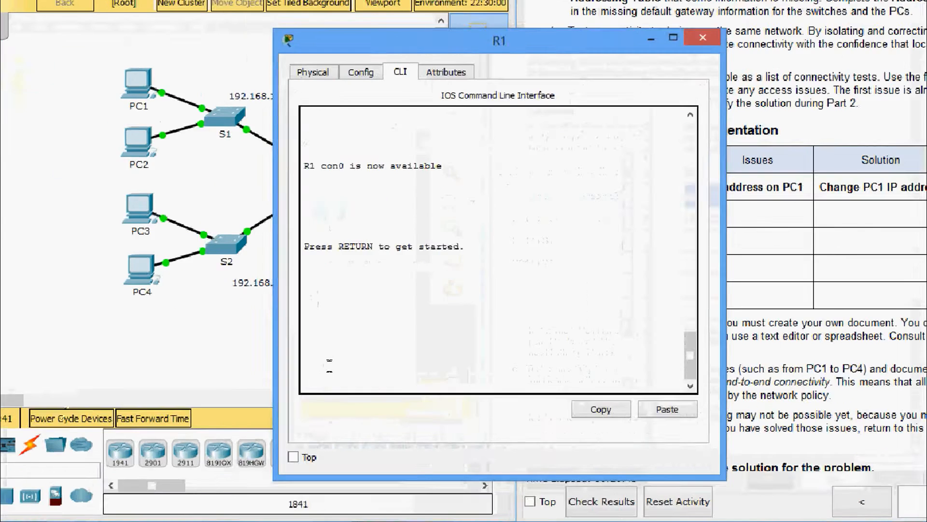
{"action": "key", "text": "Return"}
{"action": "type", "text": "ena"}
{"action": "key", "text": "Return"}
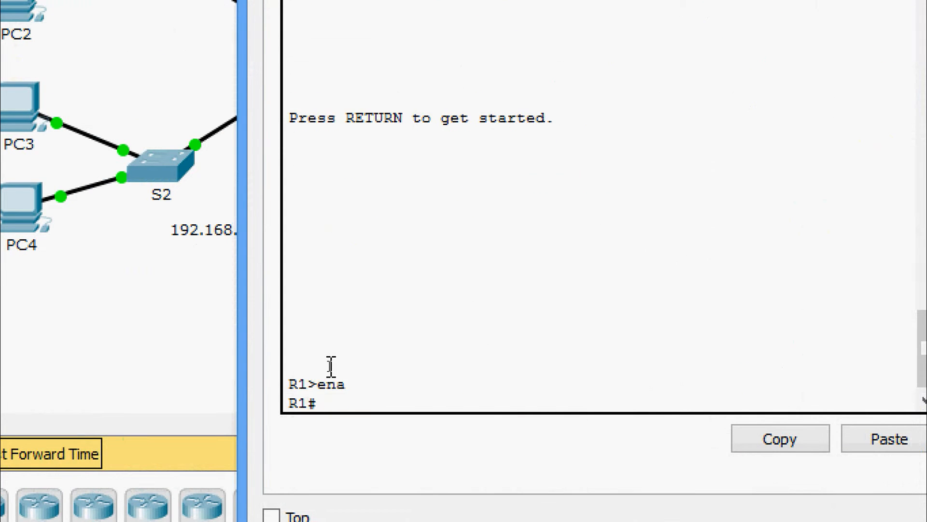
{"action": "type", "text": "sh"}
{"action": "key", "text": "Tab"}
{"action": "type", "text": "ip inter"}
{"action": "key", "text": "Tab"}
{"action": "type", "text": "b"}
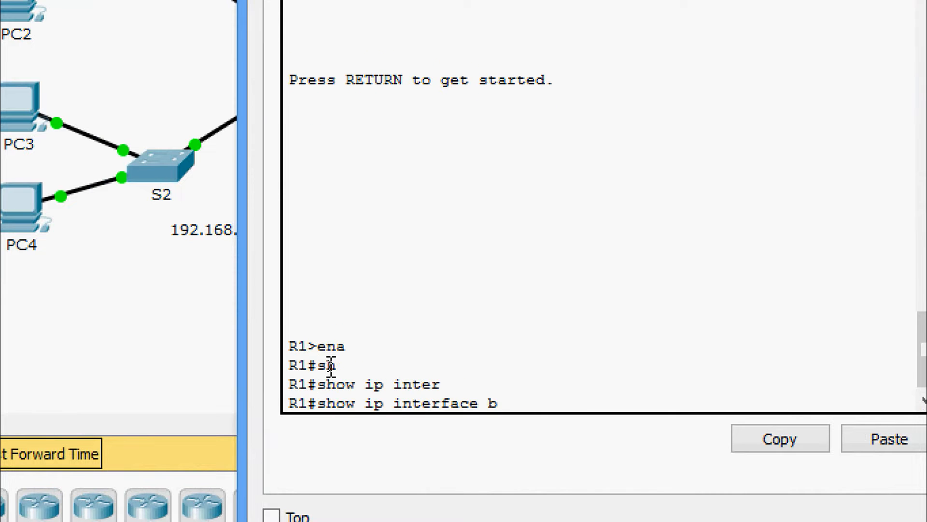
{"action": "key", "text": "Tab"}
{"action": "key", "text": "Return"}
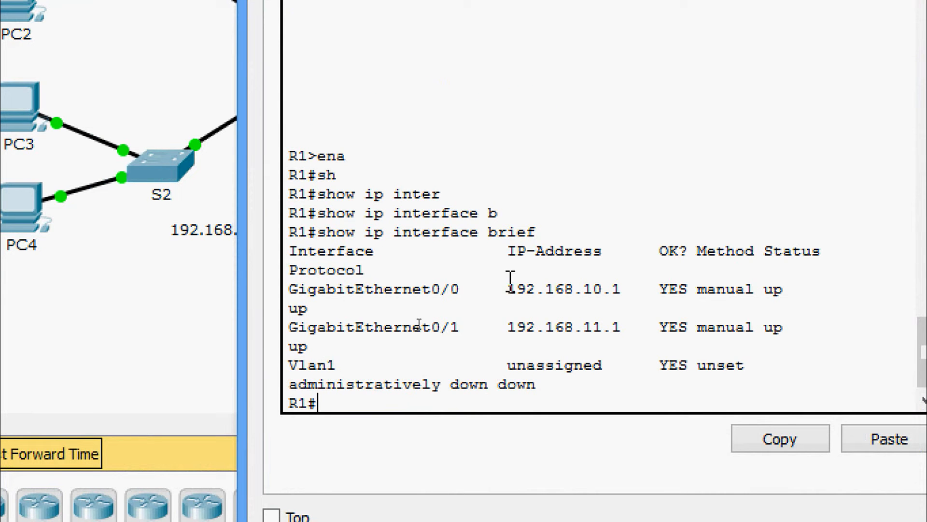
Copy R1's GigabitEthernet0/0 IP address from the command output and close the R1 window
{"action": "left_click_drag", "start_coordinate": [506, 286], "coordinate": [623, 290]}
{"action": "right_click", "coordinate": [606, 295]}
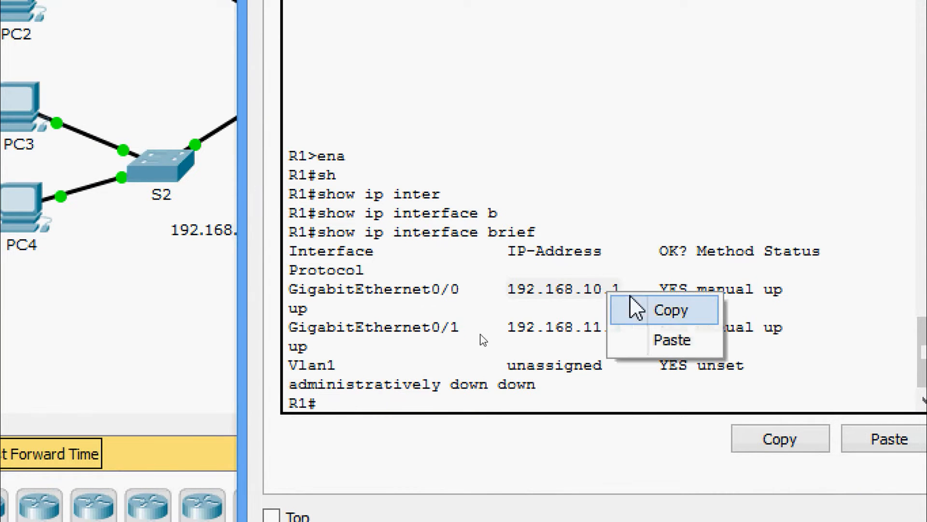
{"action": "left_click", "coordinate": [635, 310]}
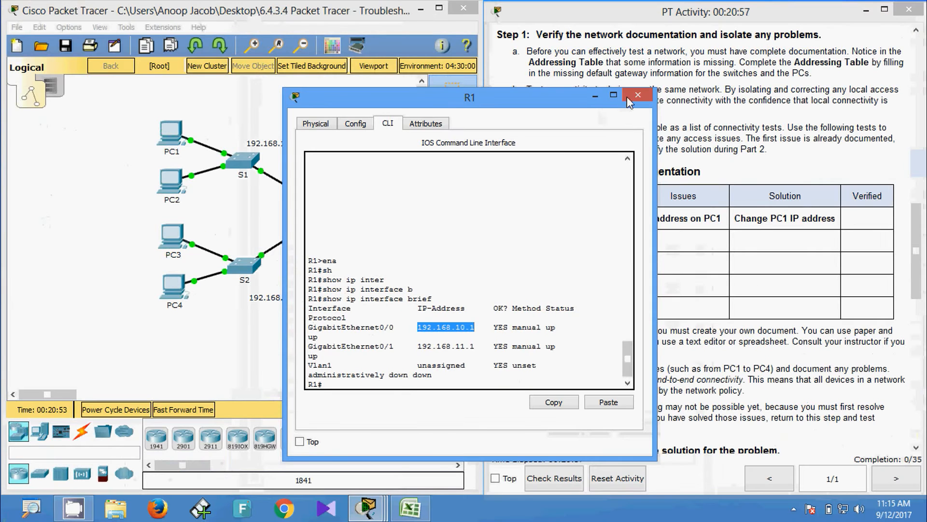
{"action": "left_click", "coordinate": [687, 35]}
Ping R1 at 192.168.10.1 from PC1's Command Prompt
{"action": "left_click", "coordinate": [170, 134]}
{"action": "left_click", "coordinate": [563, 165]}
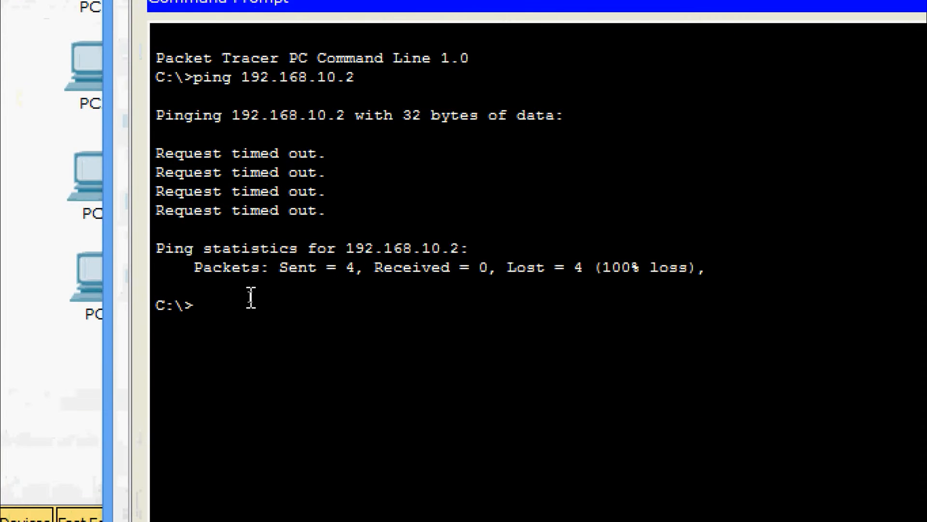
{"action": "key", "text": "Up"}
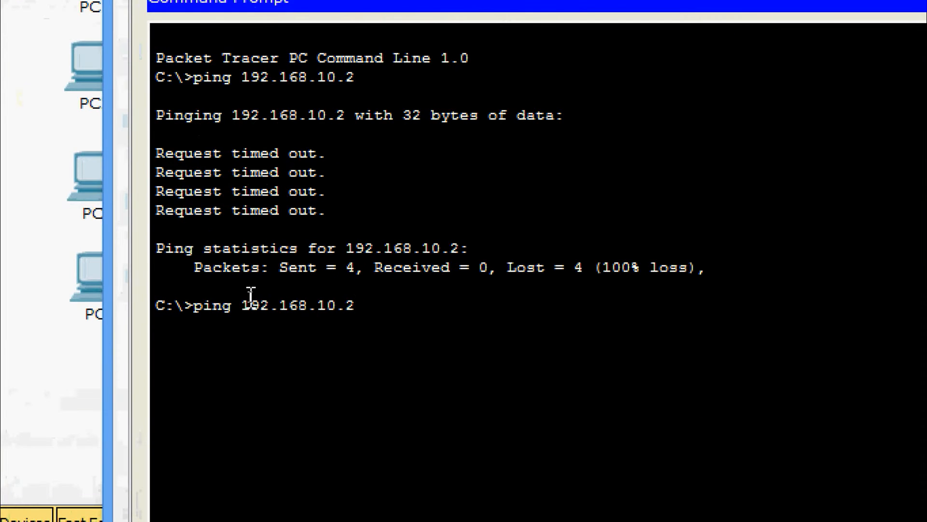
{"action": "type", "text": "1"}
{"action": "key", "text": "Return"}
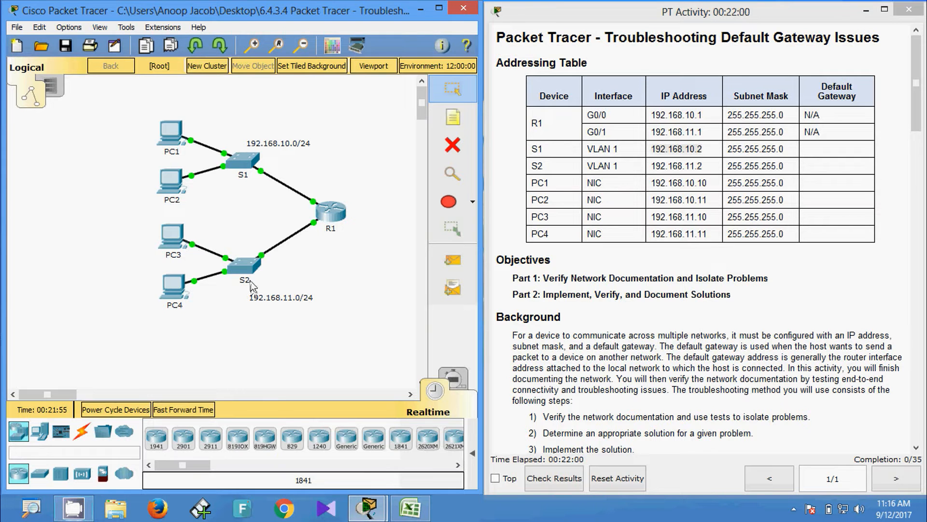
Ping S1 at 192.168.10.2 from PC2's Command Prompt
{"action": "left_click", "coordinate": [175, 191]}
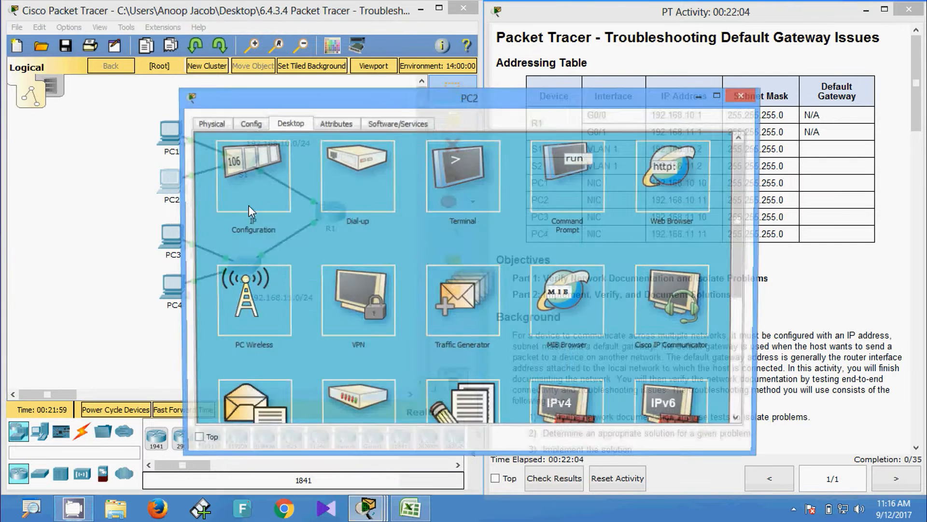
{"action": "left_click", "coordinate": [535, 185]}
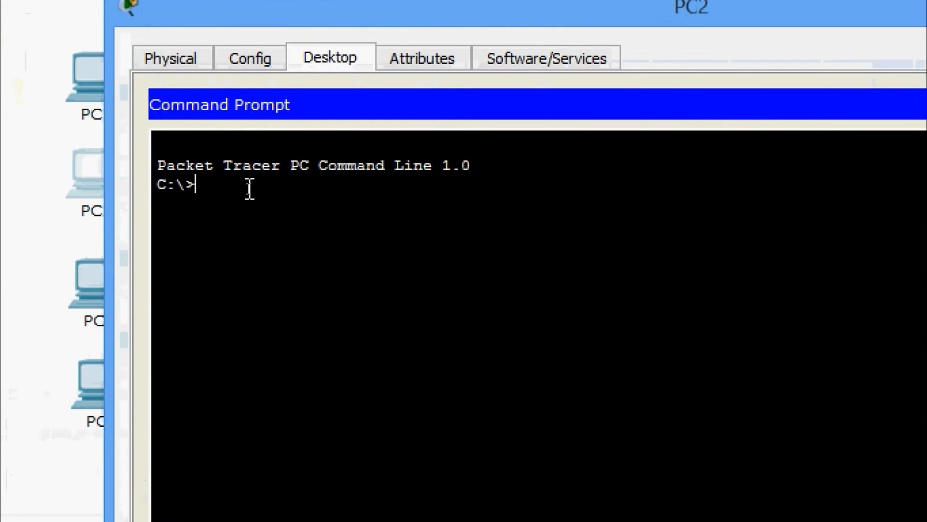
{"action": "type", "text": "ping"}
{"action": "right_click", "coordinate": [249, 189]}
{"action": "left_click", "coordinate": [277, 243]}
{"action": "key", "text": "Return"}
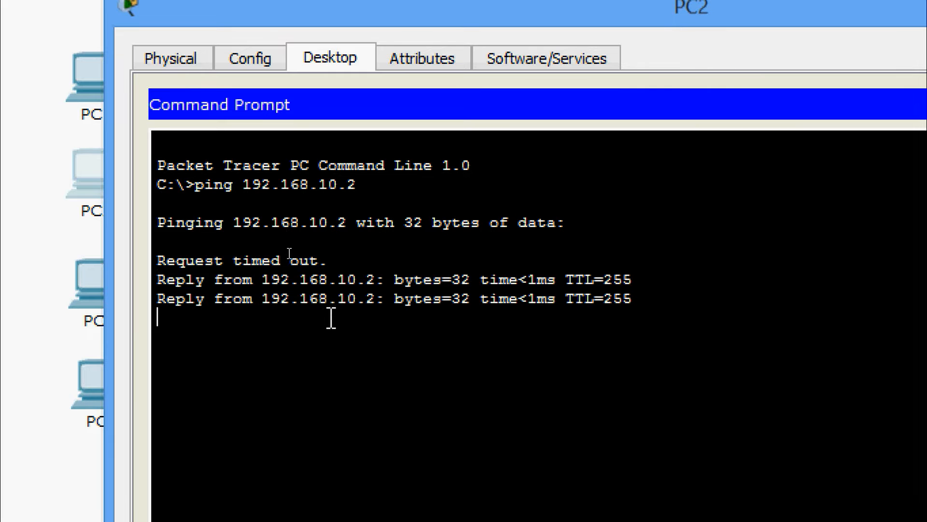
Switch to Excel and add a "PC2 to S1" test in row 15 with Yes under Successful?
{"action": "key", "text": "alt+Tab"}
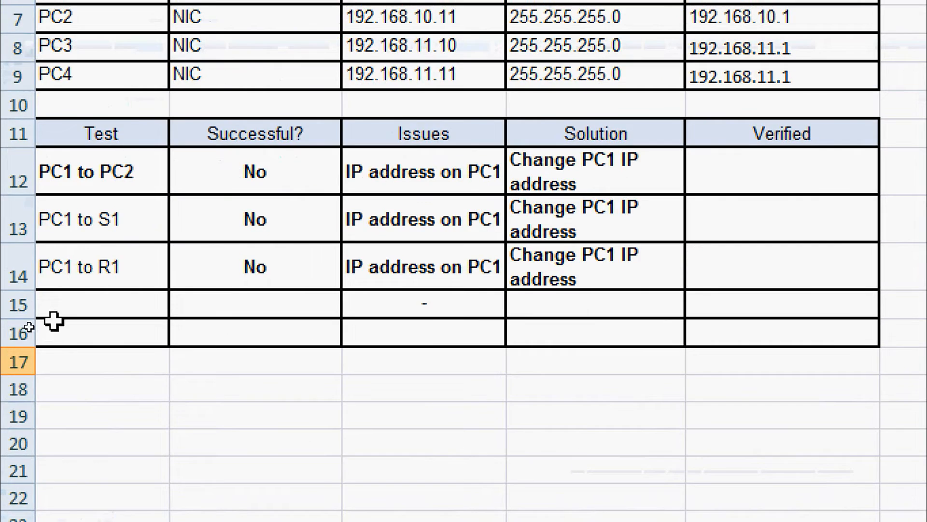
{"action": "left_click", "coordinate": [32, 322]}
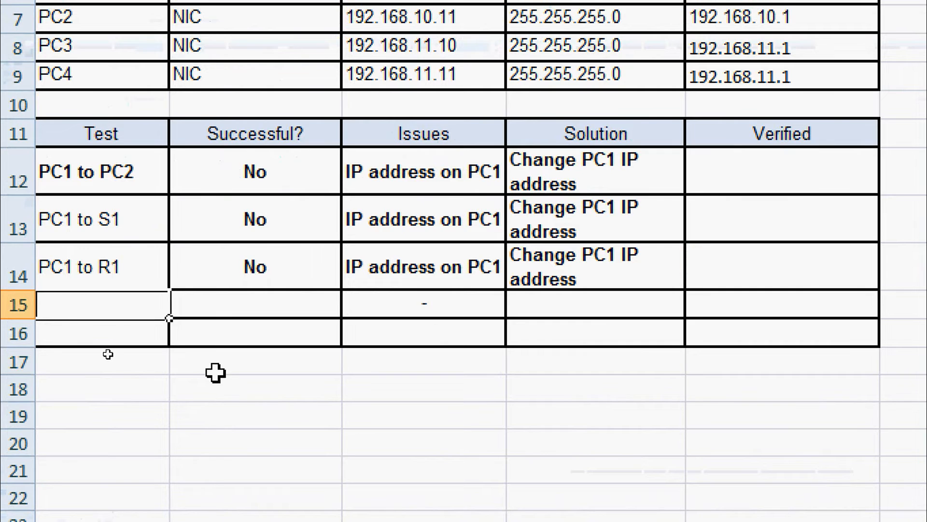
{"action": "type", "text": "PC2"}
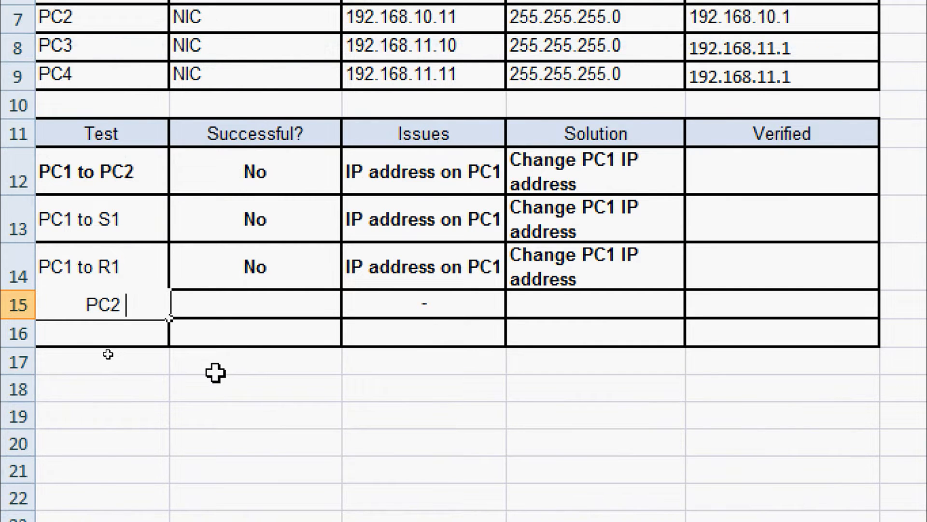
{"action": "type", "text": " to S"}
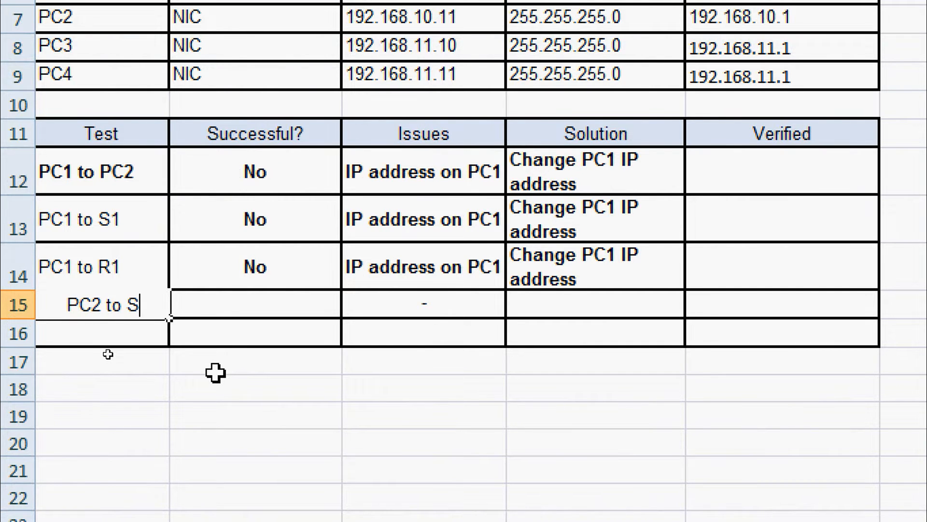
{"action": "type", "text": "1"}
{"action": "key", "text": "Tab"}
{"action": "type", "text": "Yes"}
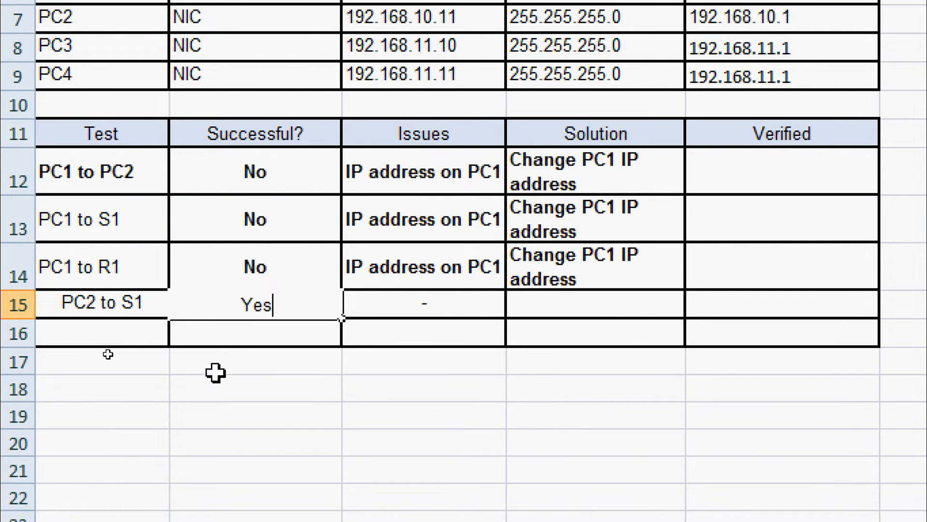
Copy the dash from the PC2 to S1 row's Issues cell into its Solution cell and save the workbook
{"action": "key", "text": "Tab"}
{"action": "key", "text": "ctrl+c"}
{"action": "key", "text": "Tab"}
{"action": "key", "text": "ctrl+v"}
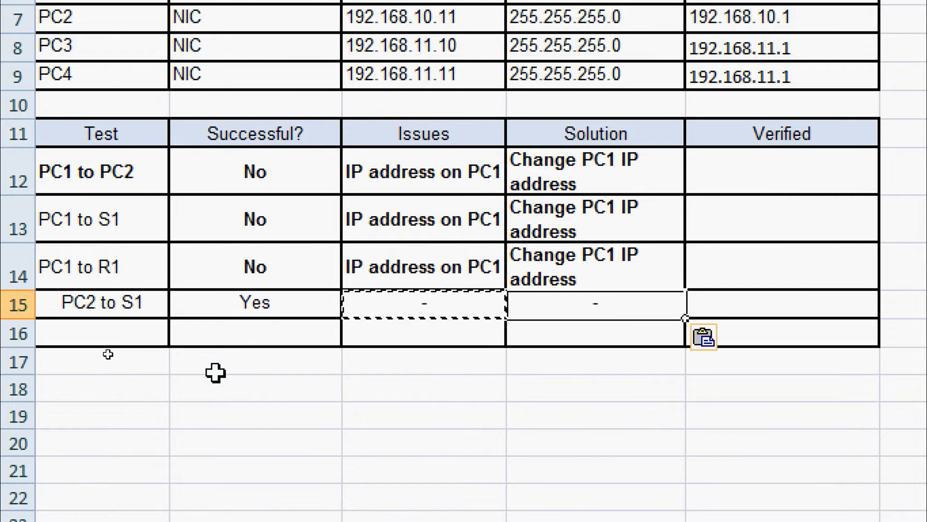
{"action": "key", "text": "ctrl+s"}
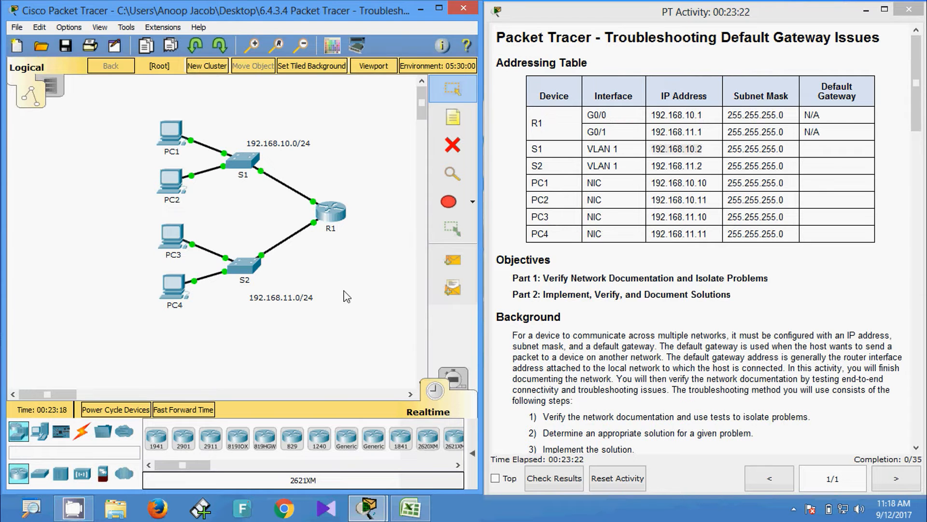
Ping R1 from PC2's Command Prompt in Packet Tracer
{"action": "left_click", "coordinate": [172, 182]}
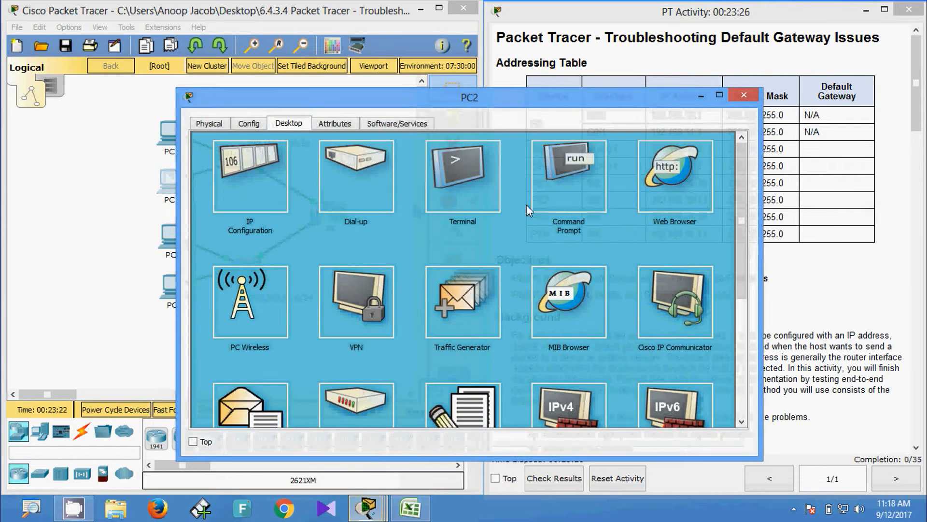
{"action": "left_click", "coordinate": [535, 213]}
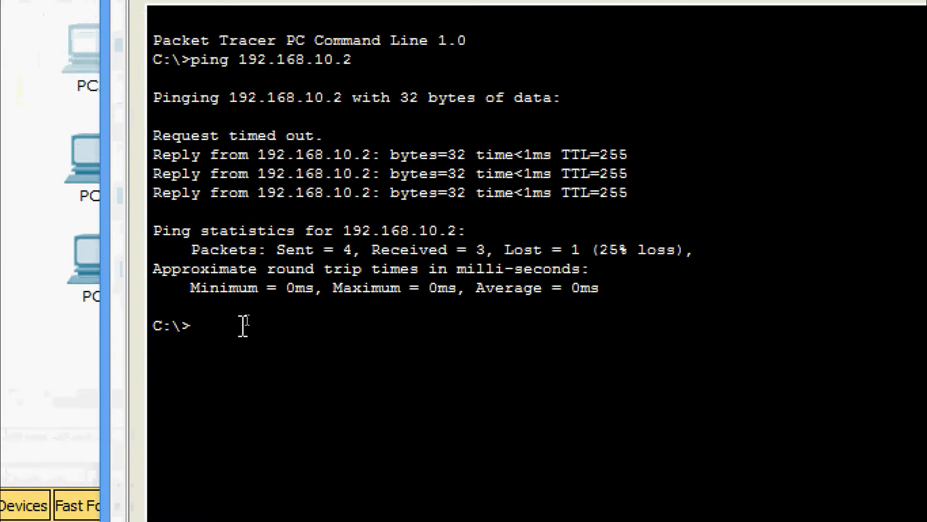
{"action": "key", "text": "Up"}
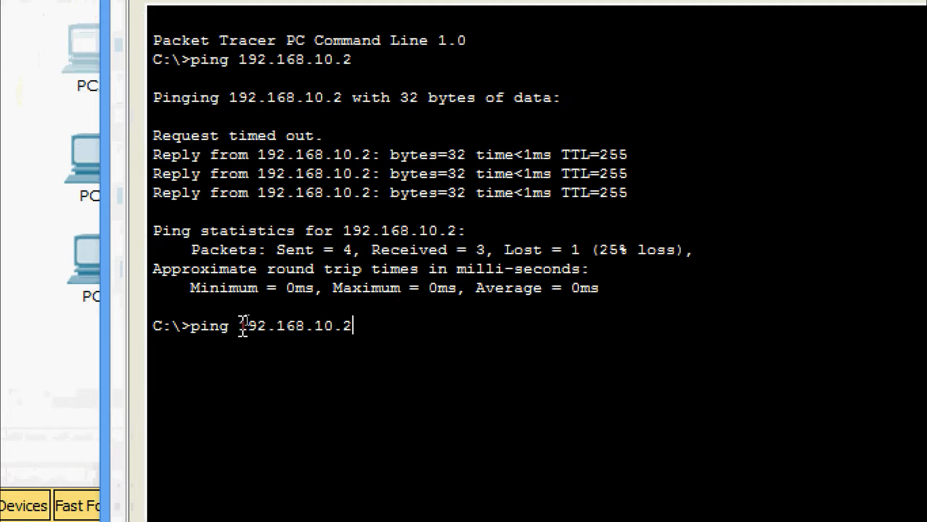
{"action": "key", "text": "Return"}
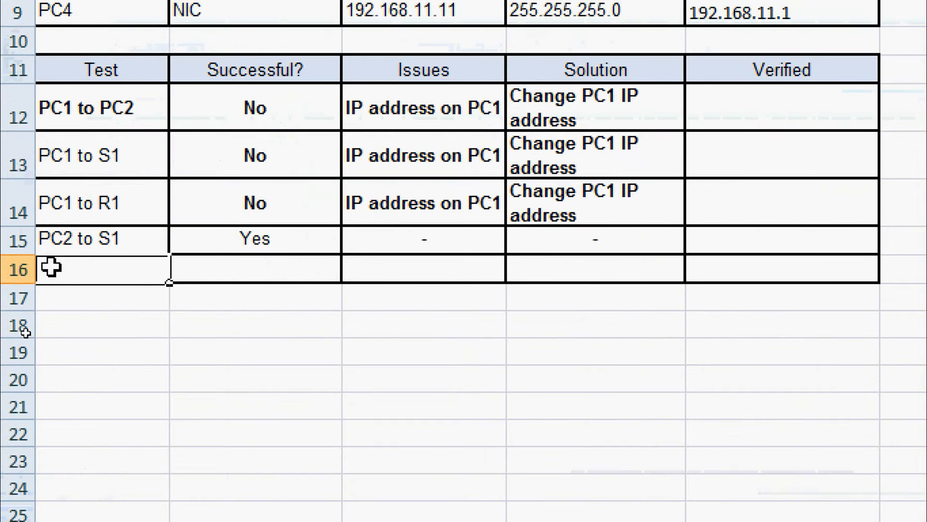
Add a "PC2 to R1" test in row 16 with Yes under Successful?
{"action": "type", "text": "PC"}
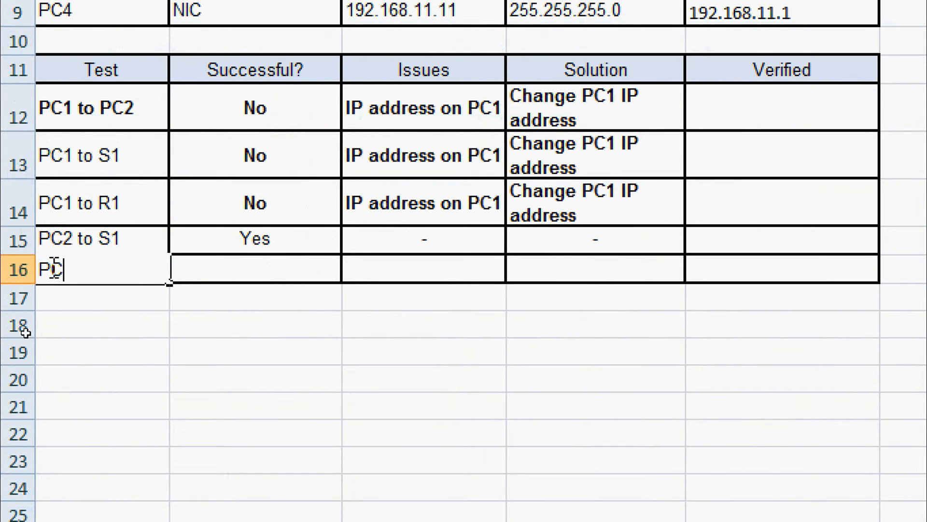
{"action": "type", "text": "2 to "}
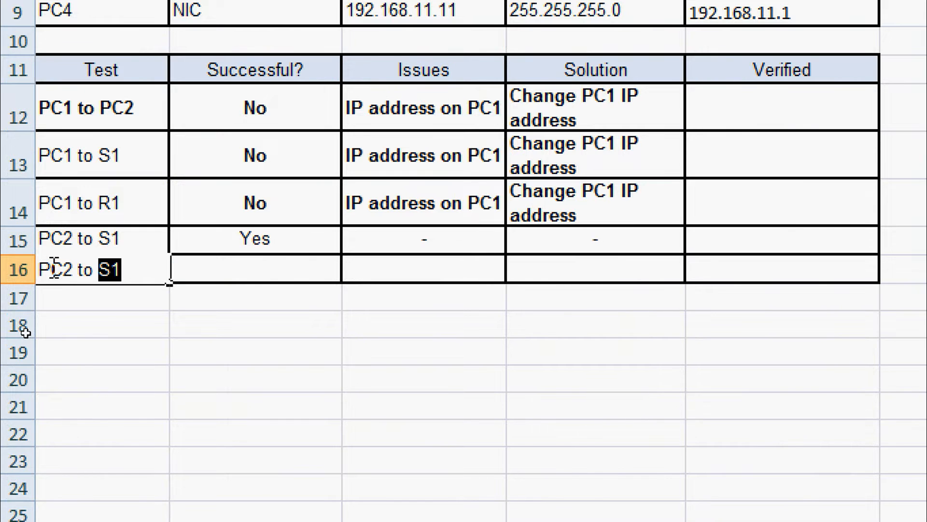
{"action": "type", "text": "R1"}
{"action": "key", "text": "Tab"}
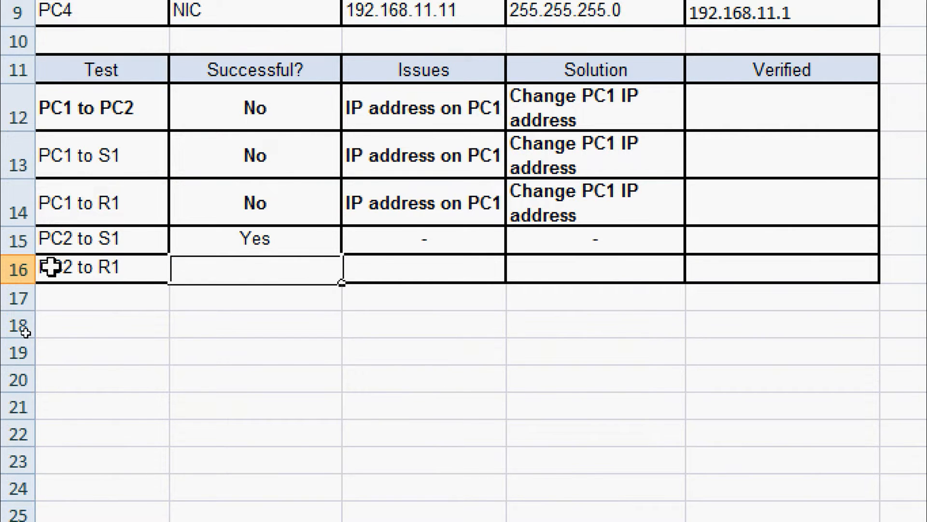
{"action": "type", "text": "Yes"}
{"action": "key", "text": "Tab"}
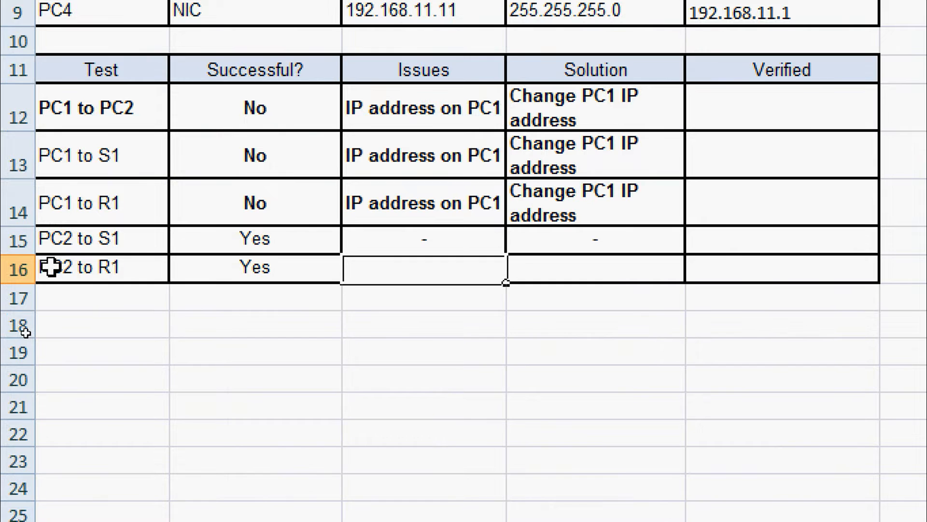
Copy the dashes from the PC2 to S1 row's Issues and Solution cells into the PC2 to R1 row
{"action": "left_click_drag", "start_coordinate": [431, 244], "coordinate": [518, 235]}
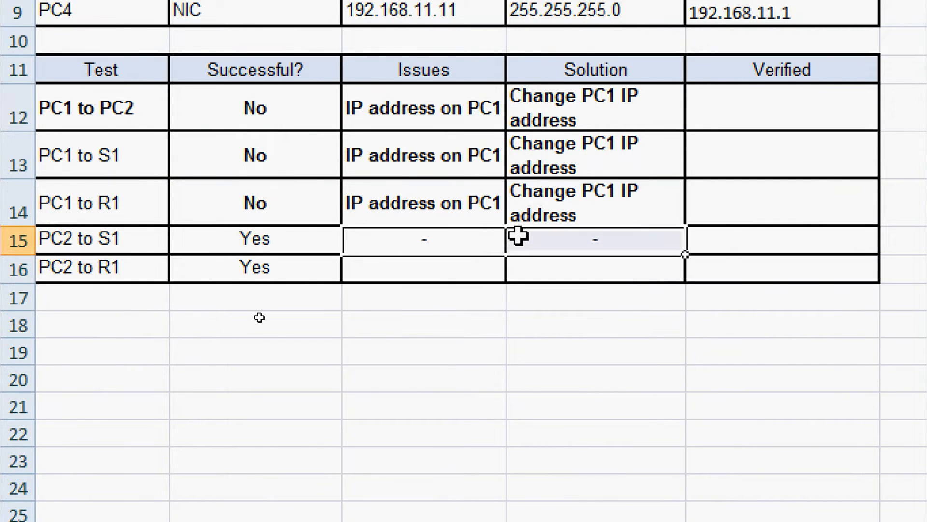
{"action": "key", "text": "ctrl+c"}
{"action": "left_click", "coordinate": [465, 260]}
{"action": "key", "text": "ctrl+v"}
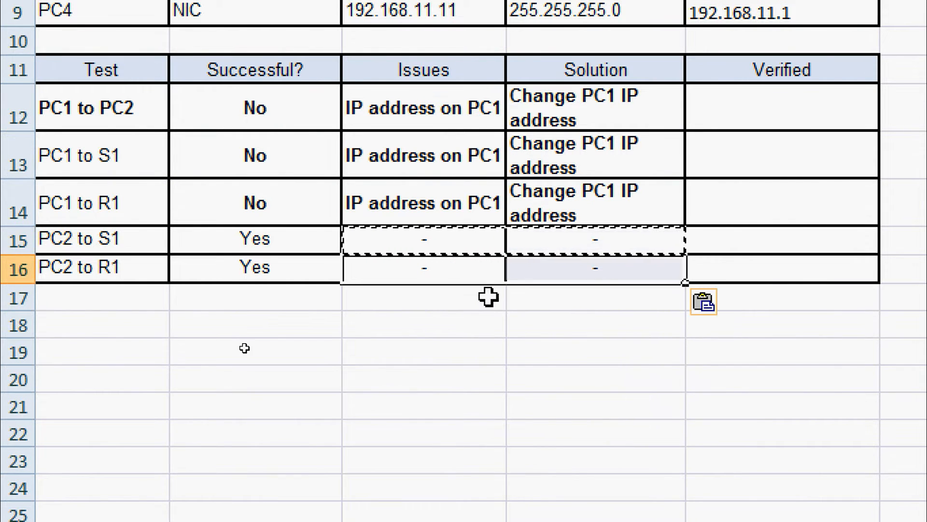
{"action": "key", "text": "Escape"}
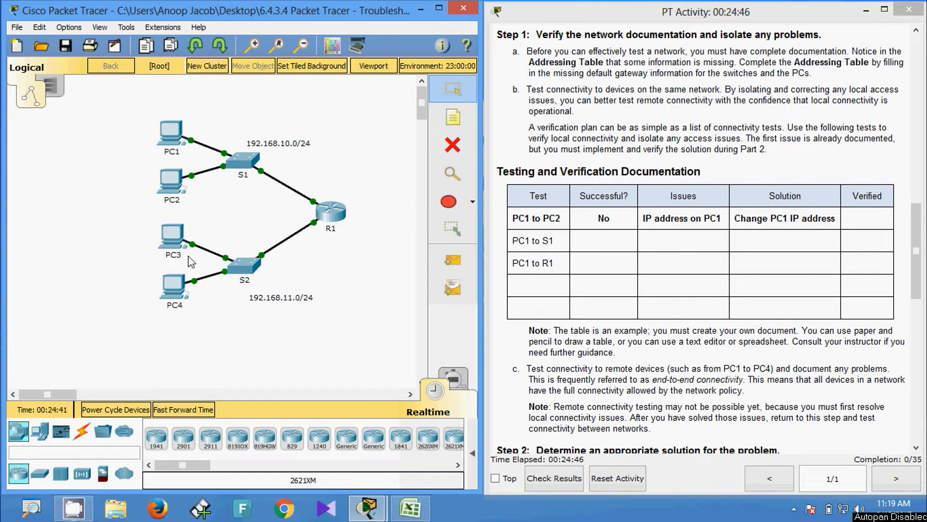
Switch to Packet Tracer and copy PC4's IP address from its IP Configuration
{"action": "left_click", "coordinate": [184, 294]}
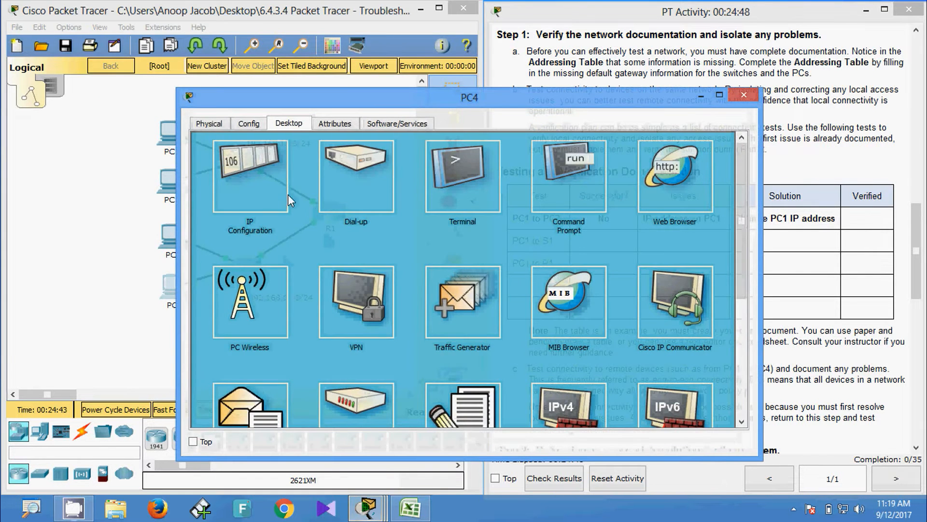
{"action": "left_click", "coordinate": [256, 195]}
{"action": "left_click_drag", "start_coordinate": [340, 99], "coordinate": [424, 88]}
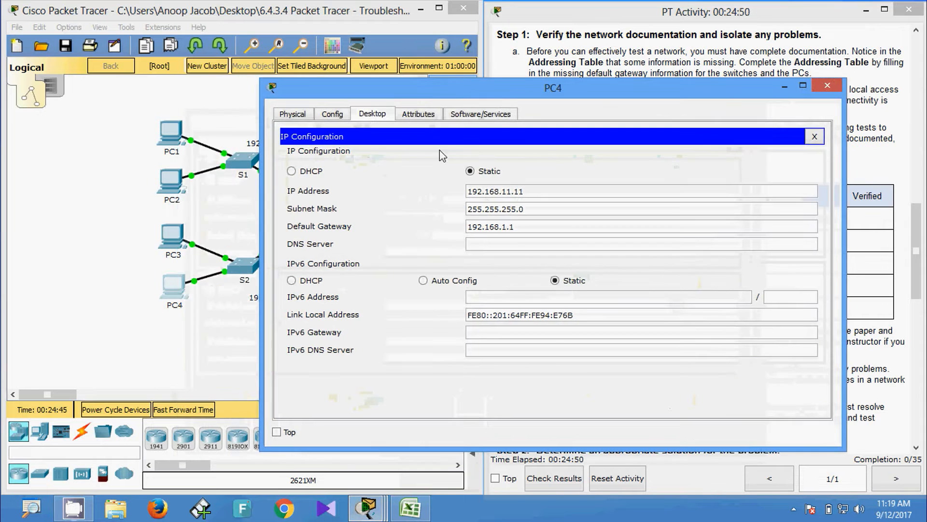
{"action": "left_click_drag", "start_coordinate": [528, 194], "coordinate": [430, 193]}
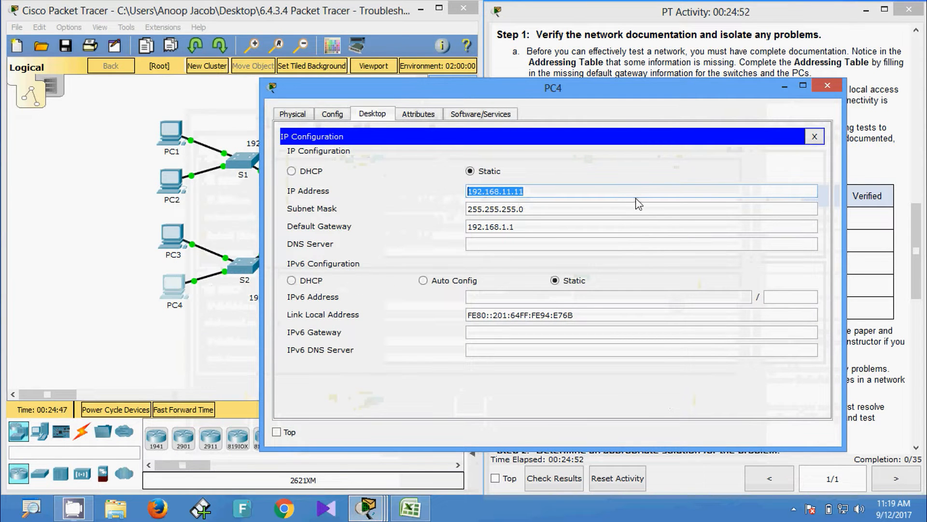
{"action": "left_click", "coordinate": [827, 85]}
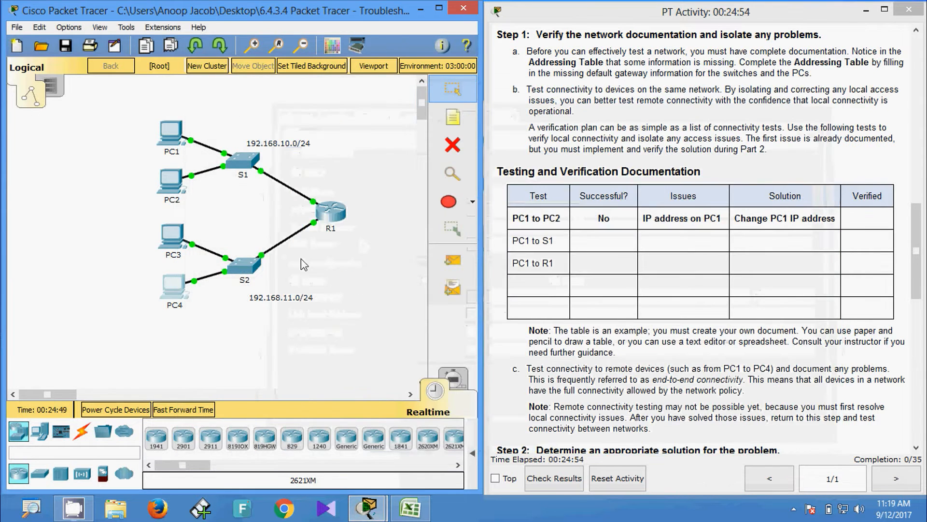
Ping PC4 from PC3's Command Prompt using the copied IP address
{"action": "left_click", "coordinate": [182, 244]}
{"action": "left_click", "coordinate": [555, 172]}
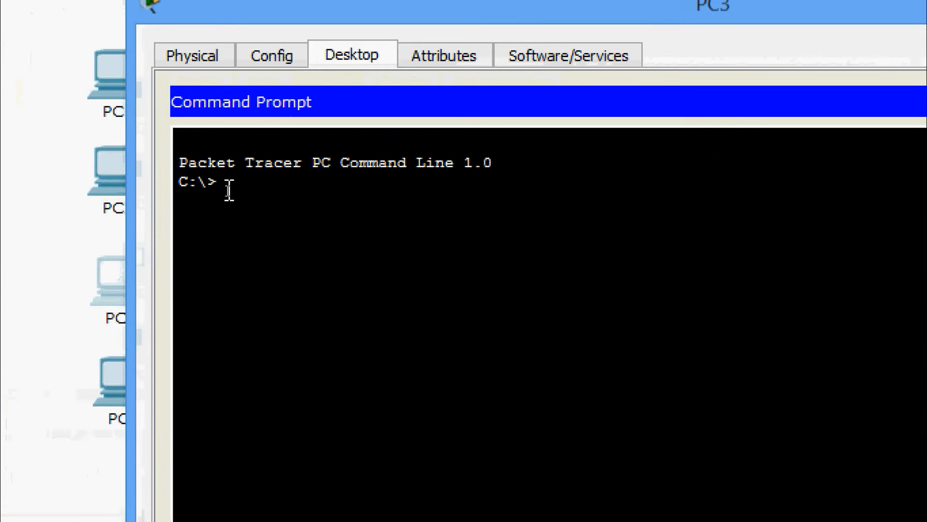
{"action": "type", "text": "ping"}
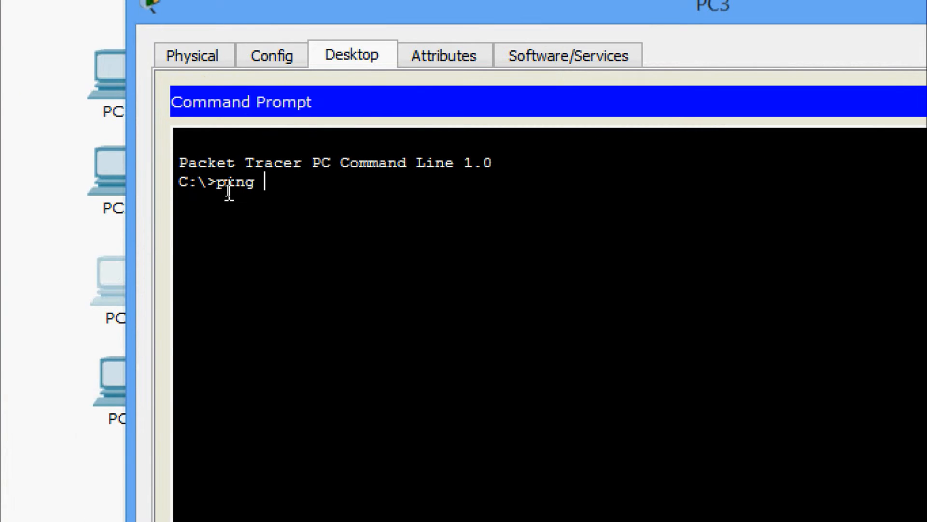
{"action": "right_click", "coordinate": [303, 176]}
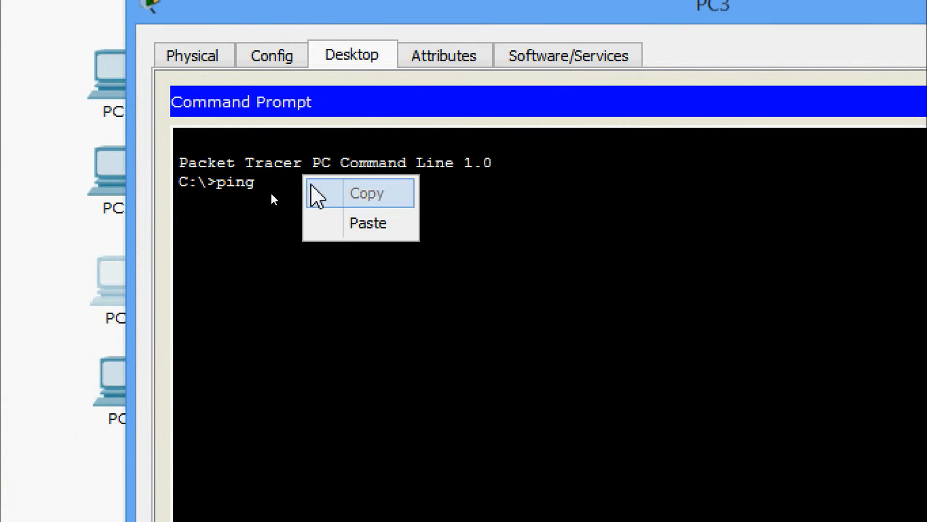
{"action": "left_click", "coordinate": [325, 223]}
{"action": "key", "text": "Return"}
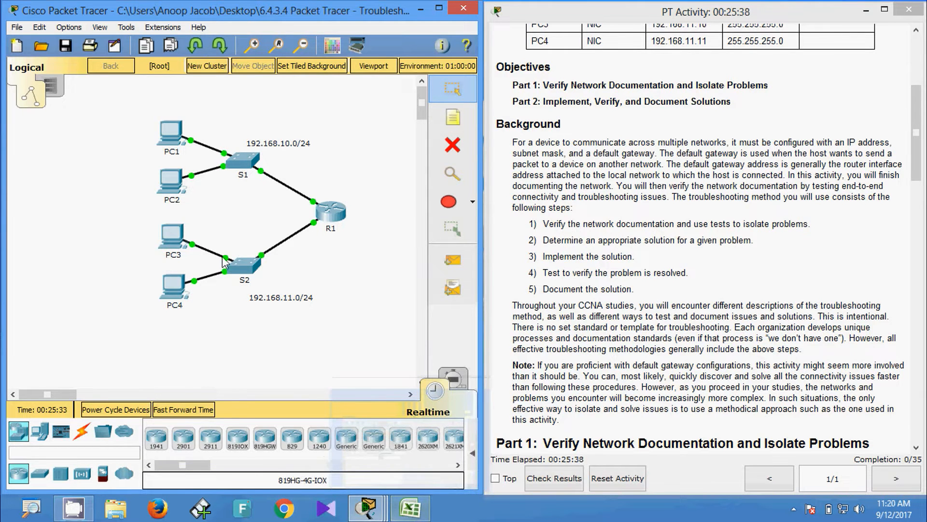
Open switch S2's command-line interface and enter privileged EXEC mode
{"action": "left_click", "coordinate": [233, 269]}
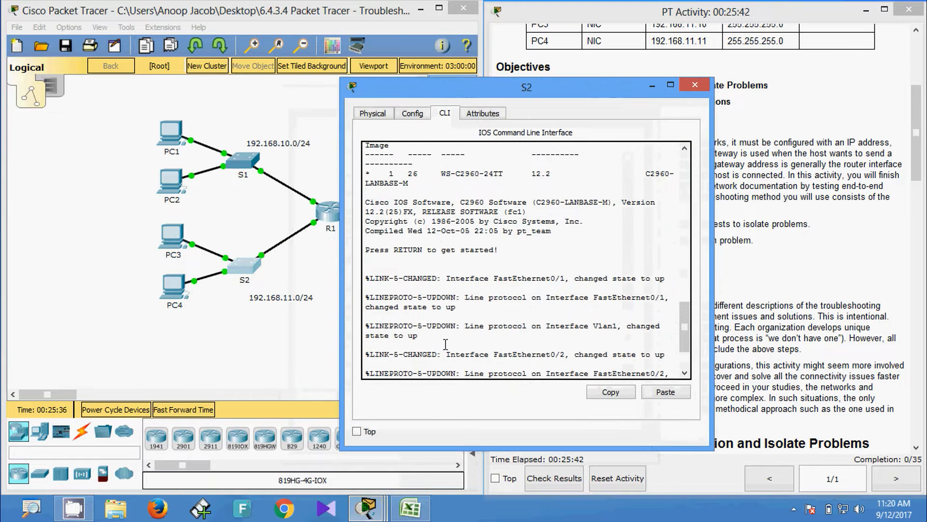
{"action": "key", "text": "Return"}
{"action": "key", "text": "Return"}
{"action": "type", "text": "en"}
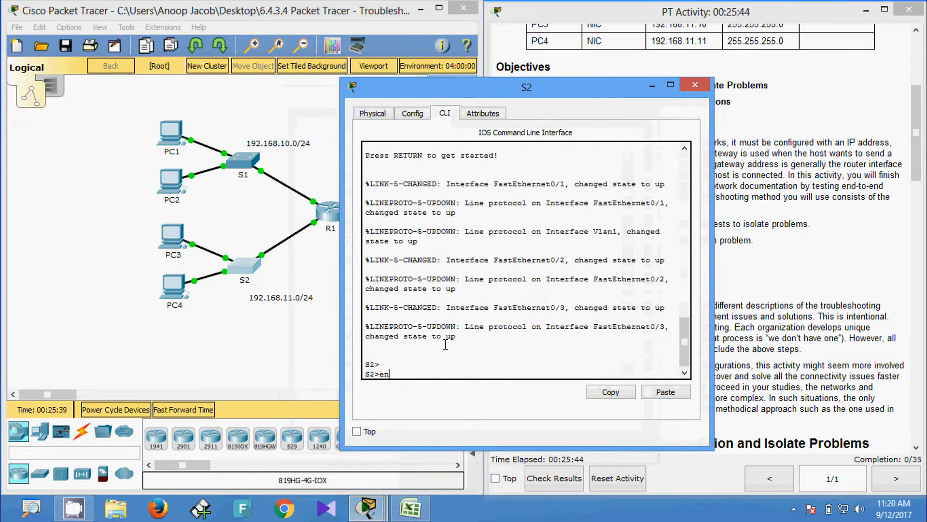
{"action": "type", "text": "a"}
{"action": "key", "text": "Return"}
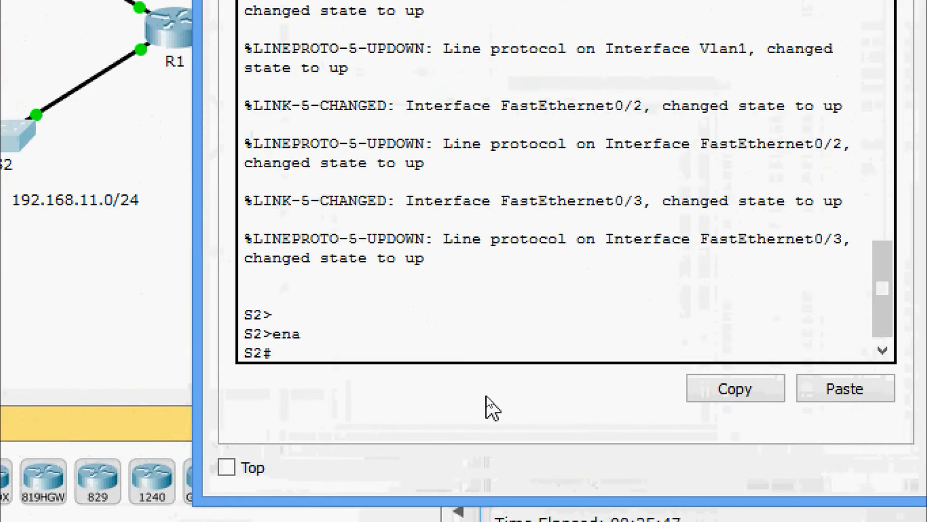
Run show ip interface brief on S2 through to the end and examine the Vlan1 IP address entry
{"action": "type", "text": "sh"}
{"action": "key", "text": "Tab"}
{"action": "type", "text": "ip"}
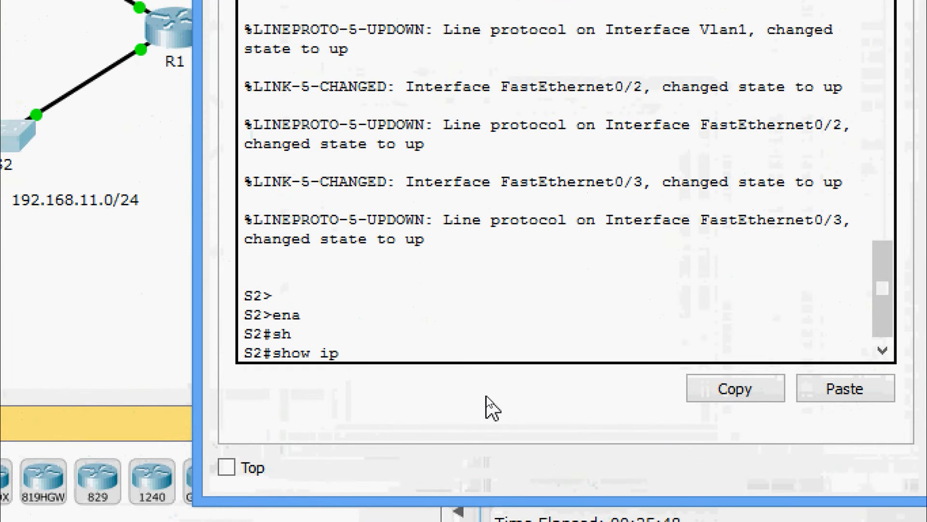
{"action": "type", "text": " inter"}
{"action": "key", "text": "Tab"}
{"action": "type", "text": "b"}
{"action": "key", "text": "Tab"}
{"action": "key", "text": "Return"}
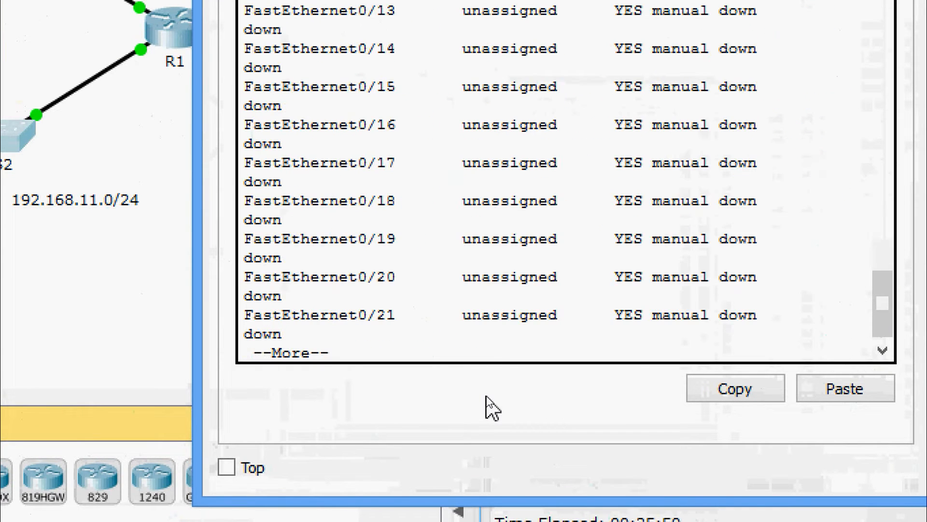
{"action": "key", "text": "Return"}
{"action": "key", "text": "Return"}
{"action": "key", "text": "Return"}
{"action": "key", "text": "Return"}
{"action": "key", "text": "Return"}
{"action": "key", "text": "Return"}
{"action": "key", "text": "Return"}
{"action": "key", "text": "Return"}
{"action": "key", "text": "Return"}
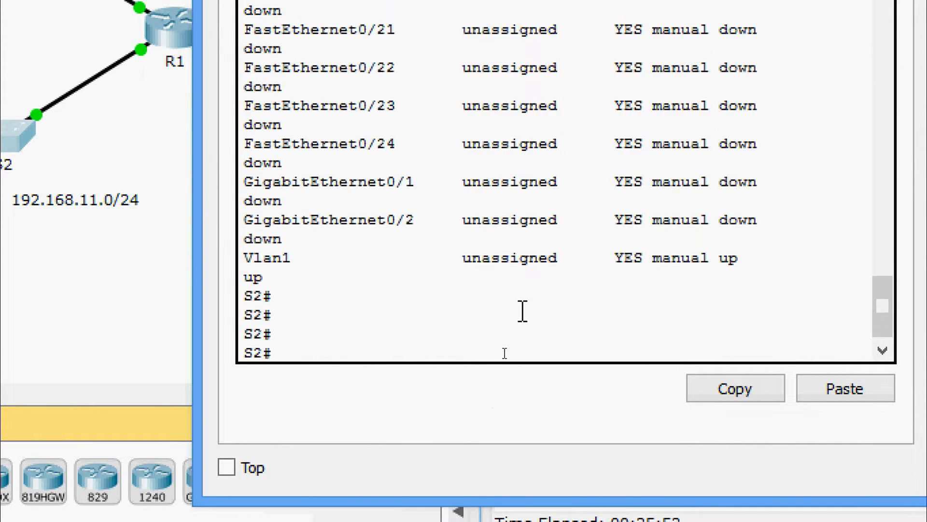
{"action": "key", "text": "Return"}
{"action": "key", "text": "Return"}
{"action": "key", "text": "Return"}
{"action": "key", "text": "Return"}
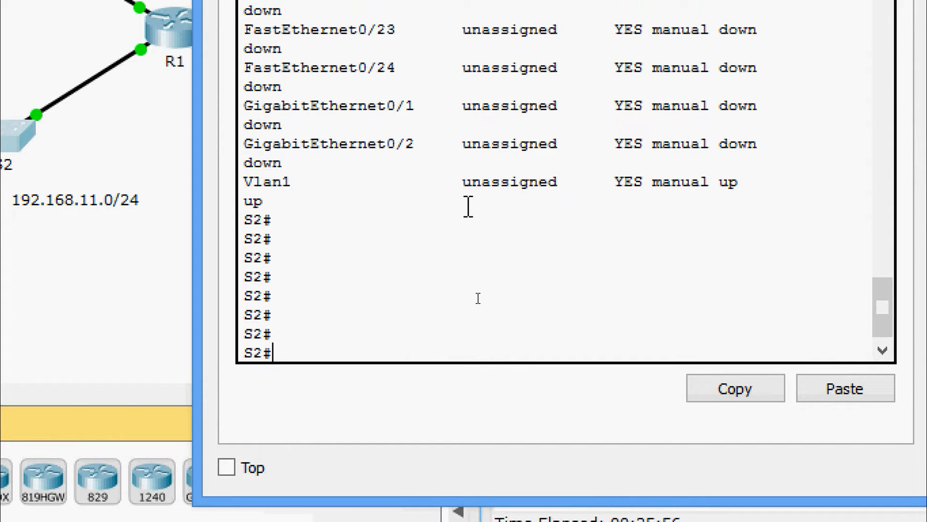
{"action": "left_click_drag", "start_coordinate": [461, 183], "coordinate": [563, 179]}
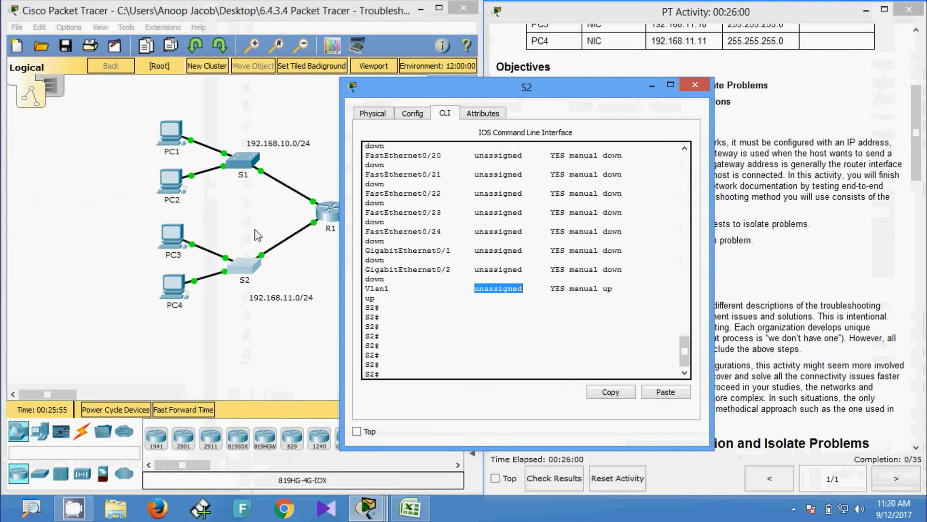
{"action": "left_click_drag", "start_coordinate": [389, 96], "coordinate": [490, 93]}
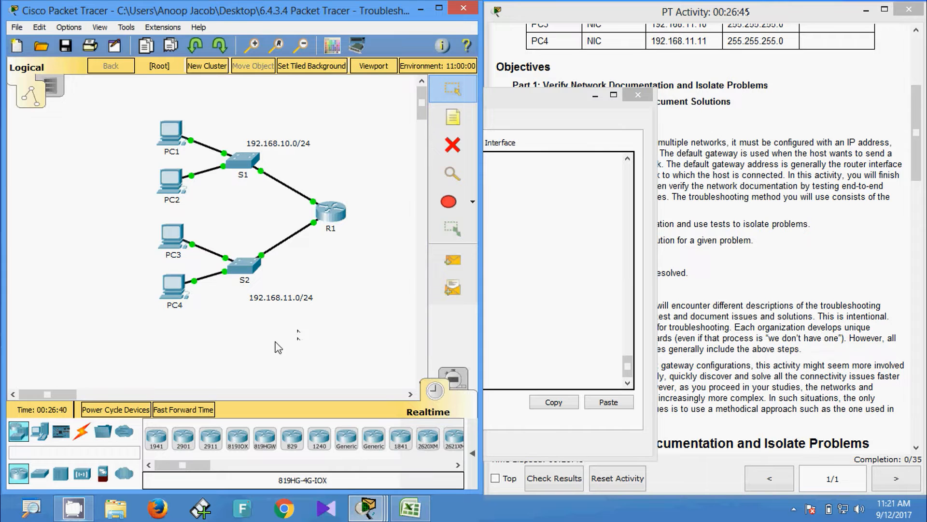
Run show running-config on S2 and examine the Vlan1 and ip default-gateway settings
{"action": "left_click", "coordinate": [250, 269]}
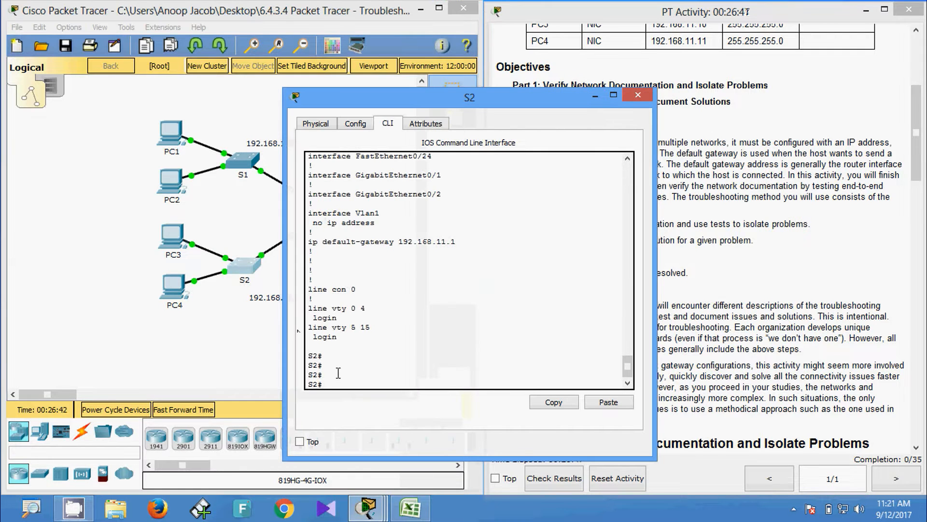
{"action": "type", "text": "sh"}
{"action": "key", "text": "Tab"}
{"action": "type", "text": "ru"}
{"action": "key", "text": "Tab"}
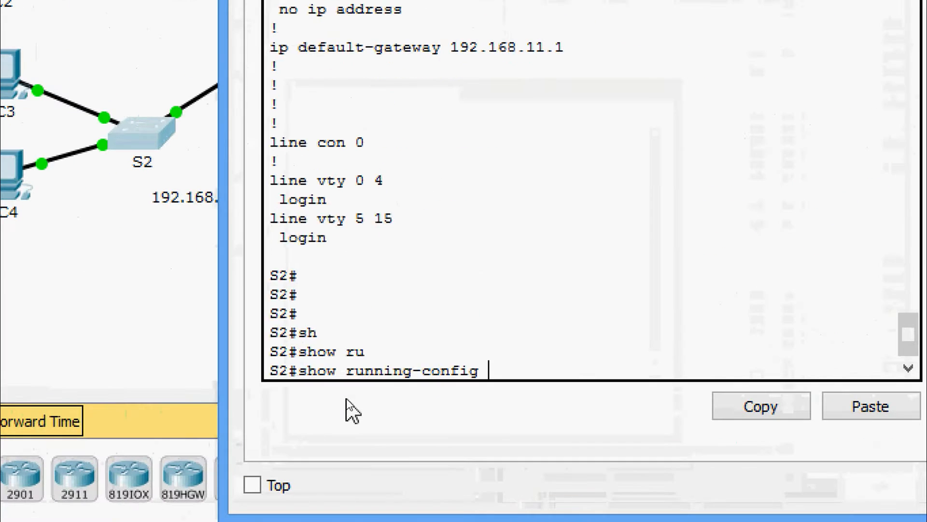
{"action": "key", "text": "Return"}
{"action": "key", "text": "Return"}
{"action": "key", "text": "Return"}
{"action": "key", "text": "Return"}
{"action": "key", "text": "Return"}
{"action": "key", "text": "Return"}
{"action": "key", "text": "Return"}
{"action": "key", "text": "Return"}
{"action": "key", "text": "Return"}
{"action": "key", "text": "Return"}
{"action": "key", "text": "Return"}
{"action": "key", "text": "Return"}
{"action": "key", "text": "Return"}
{"action": "key", "text": "Return"}
{"action": "key", "text": "Return"}
{"action": "key", "text": "Return"}
{"action": "key", "text": "Return"}
{"action": "key", "text": "Return"}
{"action": "key", "text": "Return"}
{"action": "key", "text": "Return"}
{"action": "key", "text": "Return"}
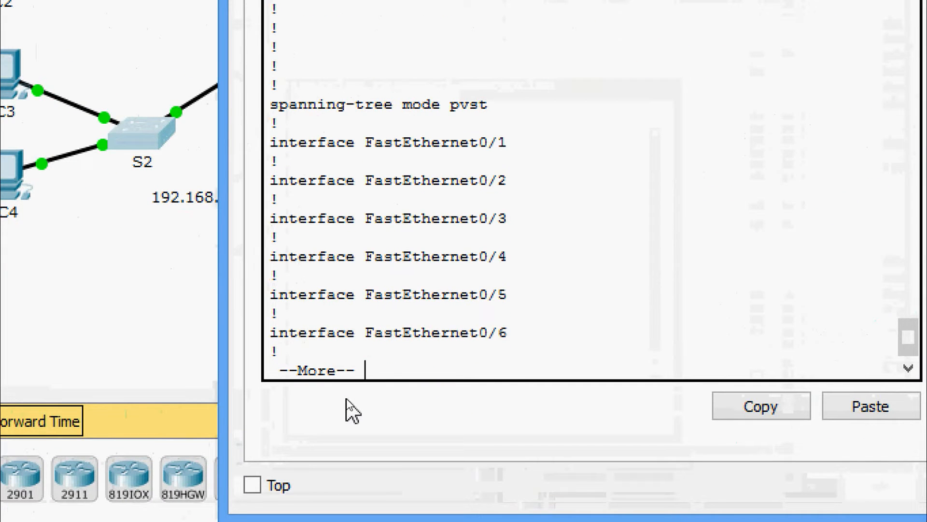
{"action": "key", "text": "Return"}
{"action": "key", "text": "Return"}
{"action": "key", "text": "Return"}
{"action": "key", "text": "Return"}
{"action": "key", "text": "Return"}
{"action": "key", "text": "Return"}
{"action": "key", "text": "Return"}
{"action": "key", "text": "Return"}
{"action": "key", "text": "Return"}
{"action": "key", "text": "Return"}
{"action": "key", "text": "Return"}
{"action": "key", "text": "Return"}
{"action": "key", "text": "Return"}
{"action": "key", "text": "Return"}
{"action": "key", "text": "Return"}
{"action": "key", "text": "Return"}
{"action": "key", "text": "Return"}
{"action": "key", "text": "Return"}
{"action": "key", "text": "Return"}
{"action": "key", "text": "Return"}
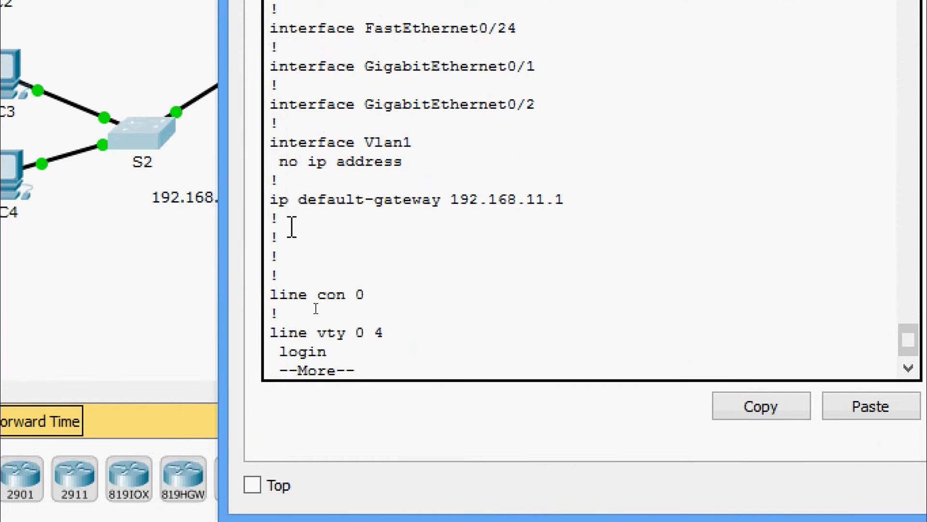
{"action": "left_click_drag", "start_coordinate": [274, 201], "coordinate": [577, 196]}
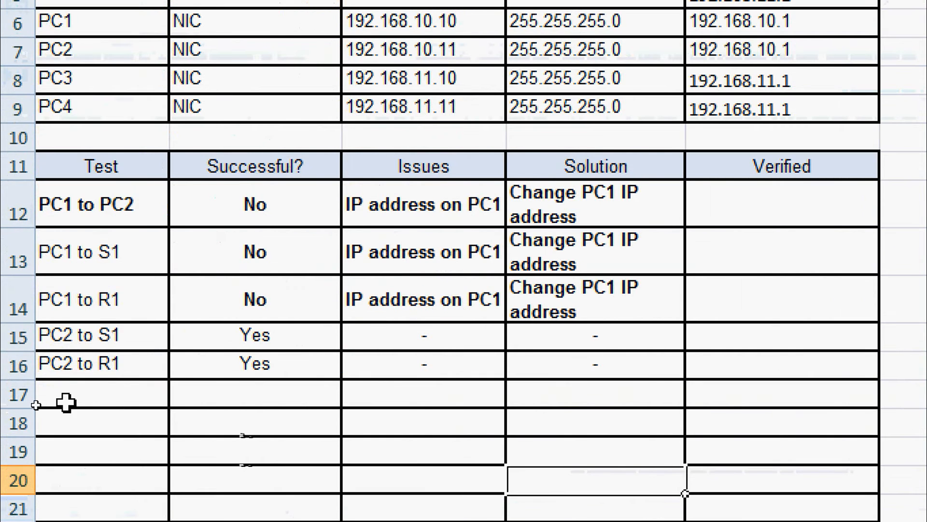
In the Excel verification table, add a "PC3 to S2" test in row 17 with No under Successful?
{"action": "left_click", "coordinate": [37, 404]}
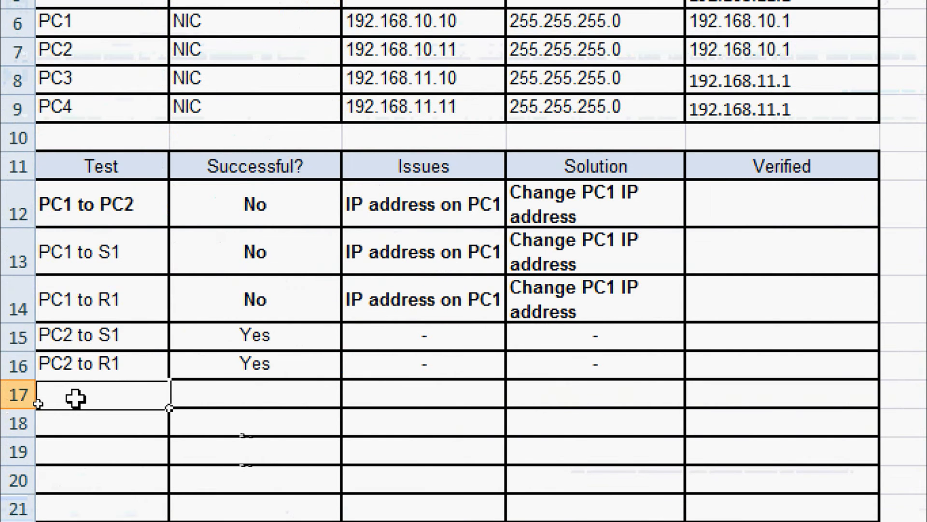
{"action": "type", "text": "PC3"}
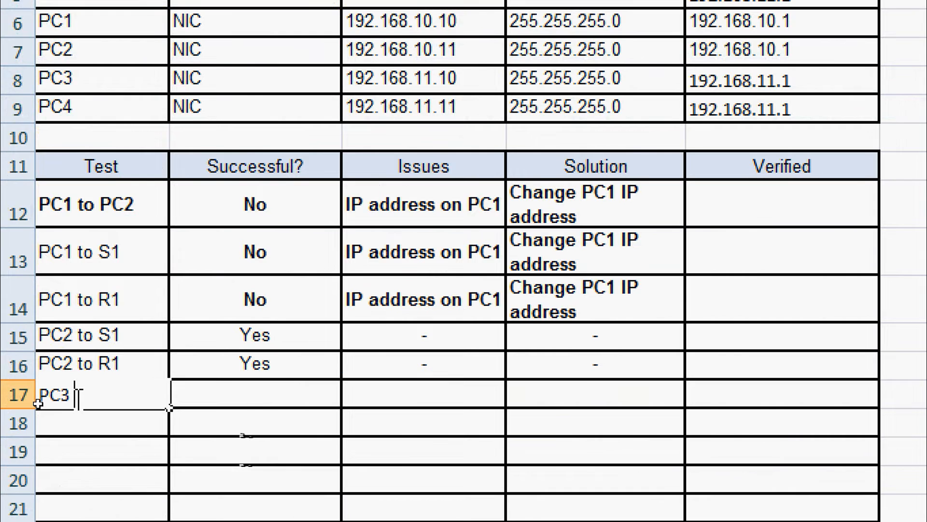
{"action": "type", "text": " to S2"}
{"action": "key", "text": "Tab"}
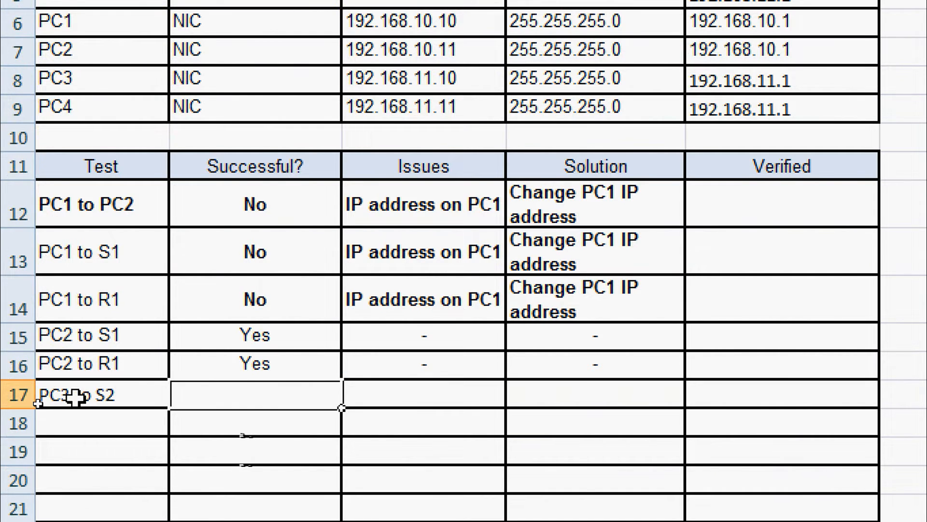
{"action": "type", "text": "No"}
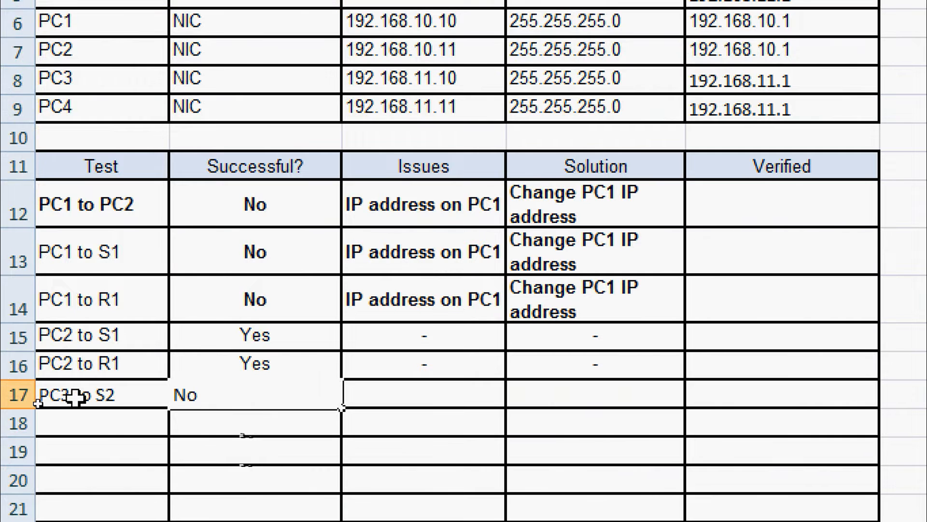
{"action": "key", "text": "Tab"}
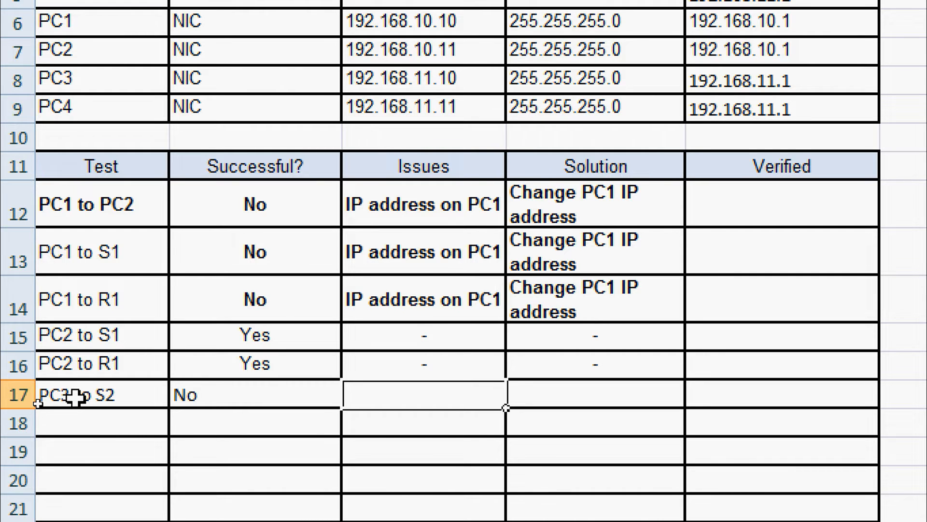
For the PC3 to S2 test in row 17, enter the issue "IP Address is not Set" and the solution "Set IP address for S2"
{"action": "type", "text": "IP Addre"}
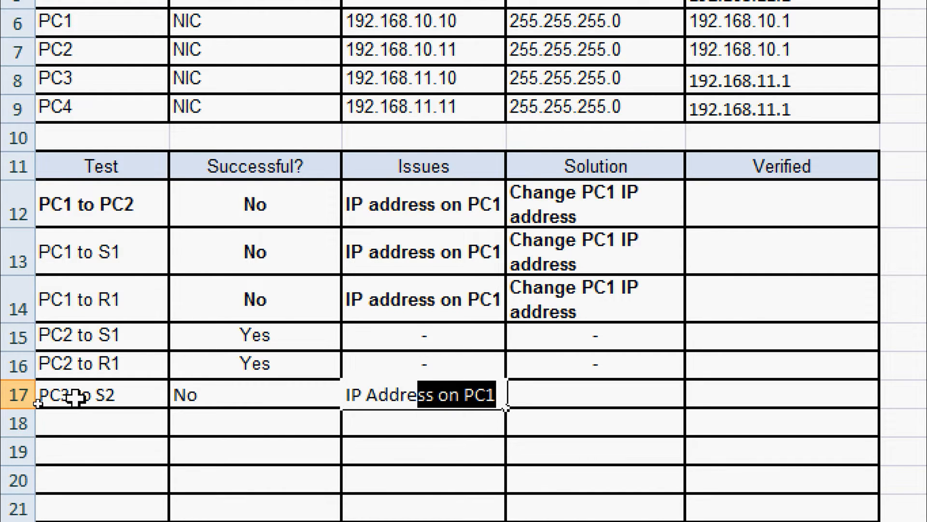
{"action": "type", "text": "ss is not"}
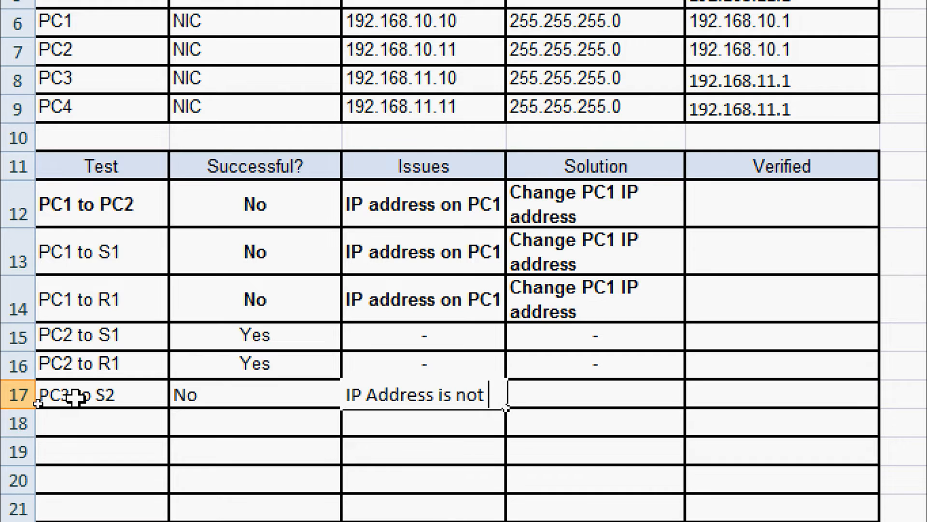
{"action": "type", "text": " Set"}
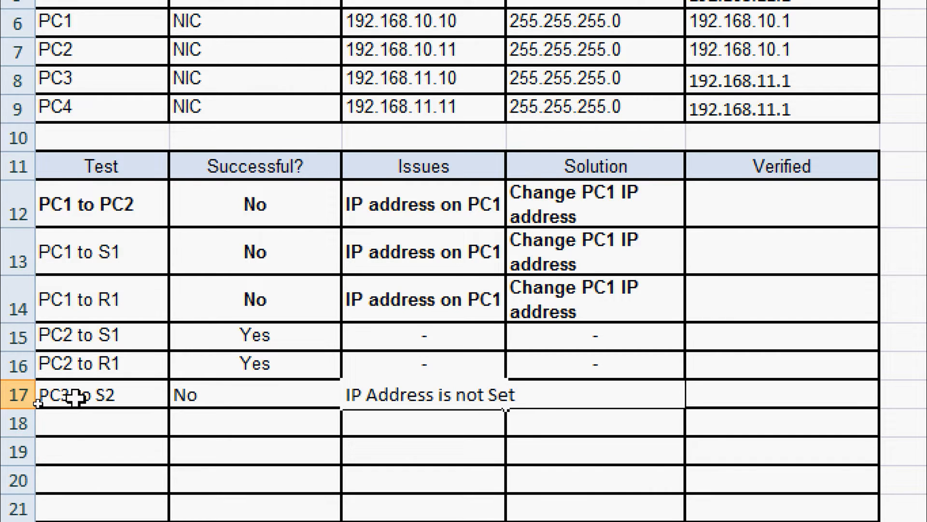
{"action": "key", "text": "Tab"}
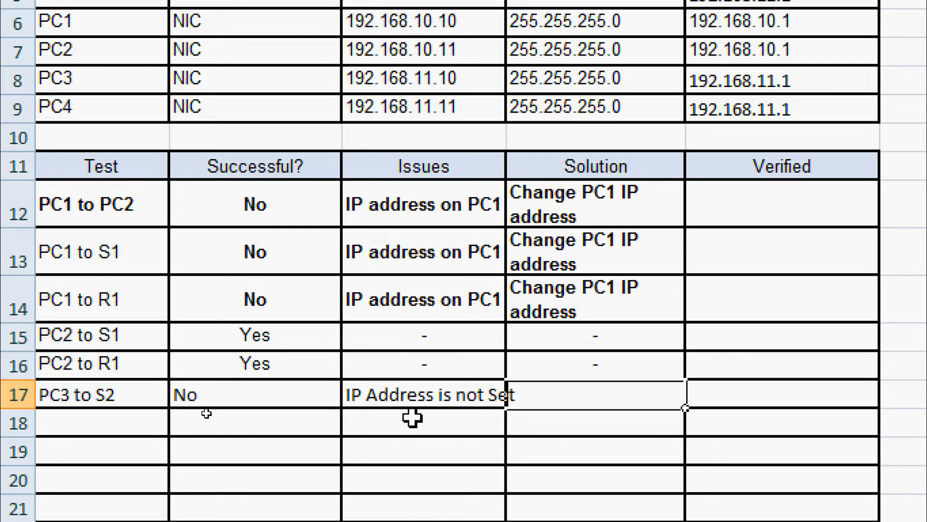
{"action": "type", "text": "Set IP "}
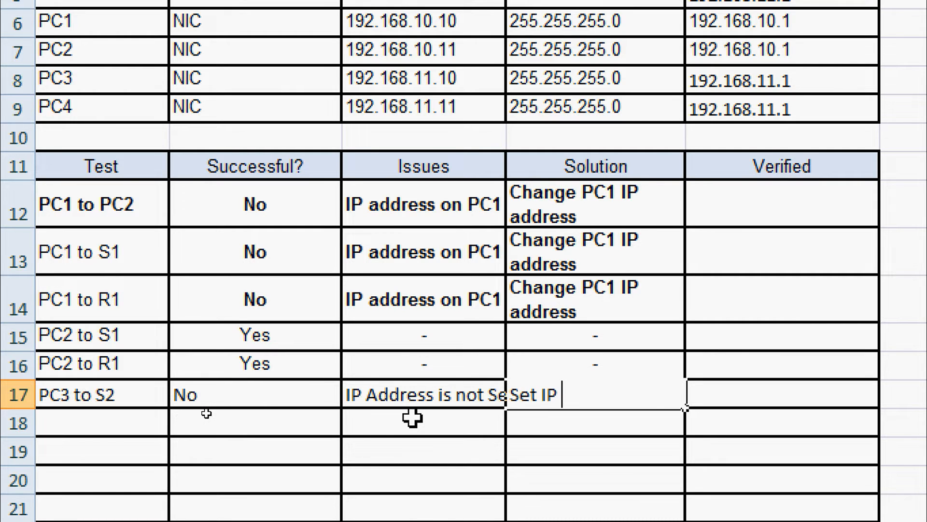
{"action": "type", "text": "address for "}
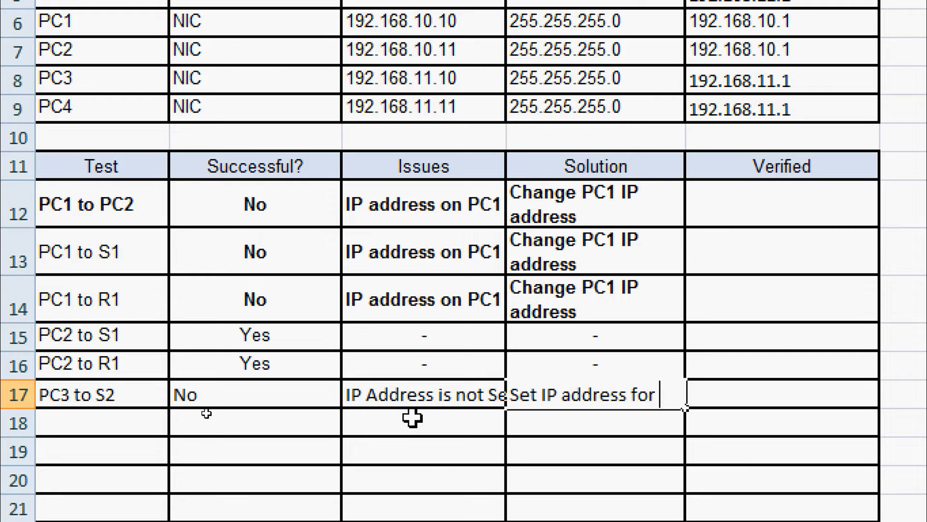
{"action": "type", "text": "S@"}
{"action": "key", "text": "BackSpace"}
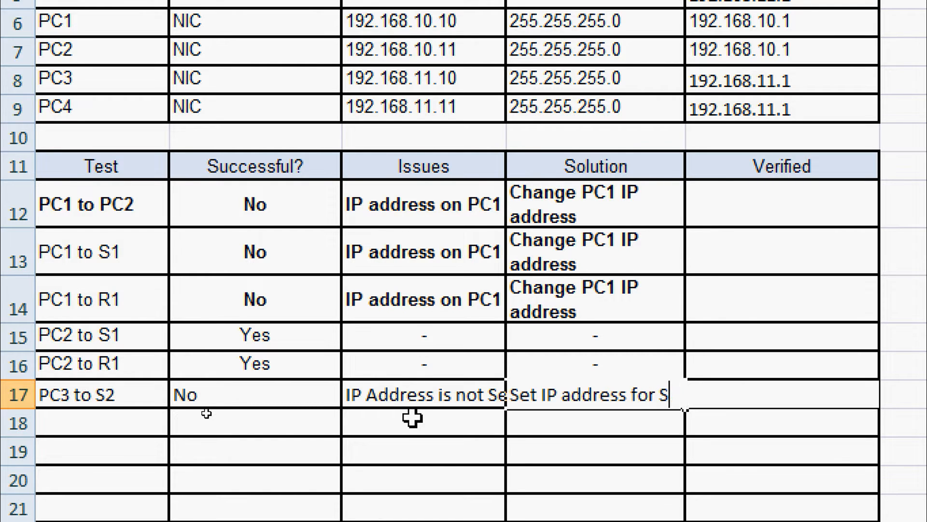
{"action": "type", "text": "2"}
{"action": "left_click", "coordinate": [330, 424]}
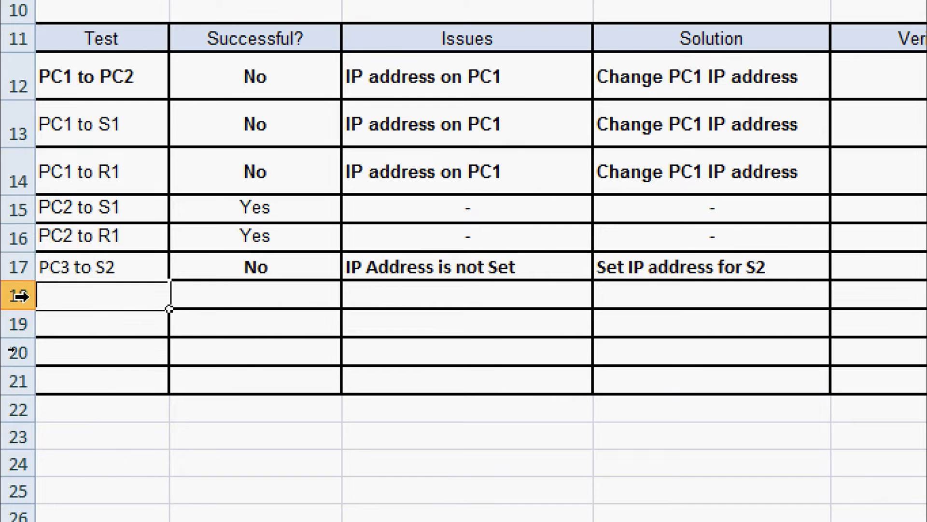
Add a "PC4 to S2" test in row 18 and copy the result, issue and solution from the PC3 to S2 row
{"action": "type", "text": "PC4"}
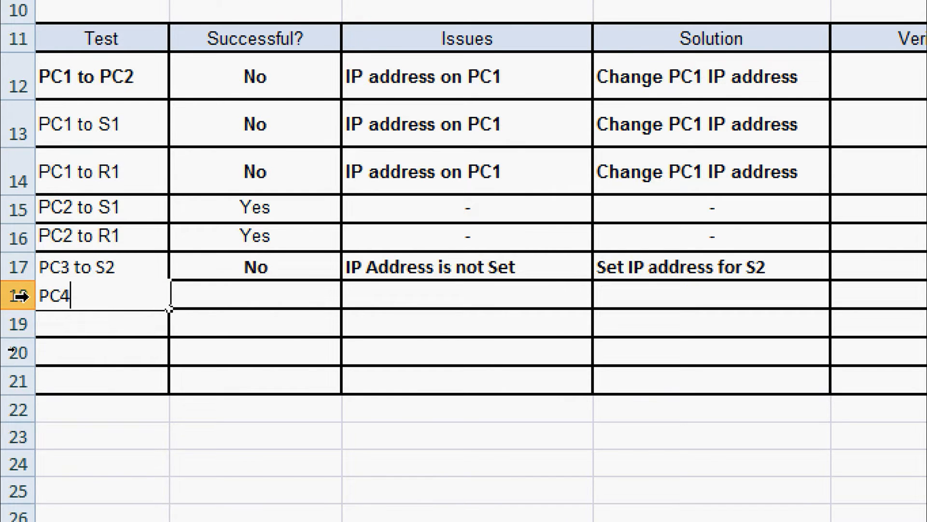
{"action": "type", "text": " to S2"}
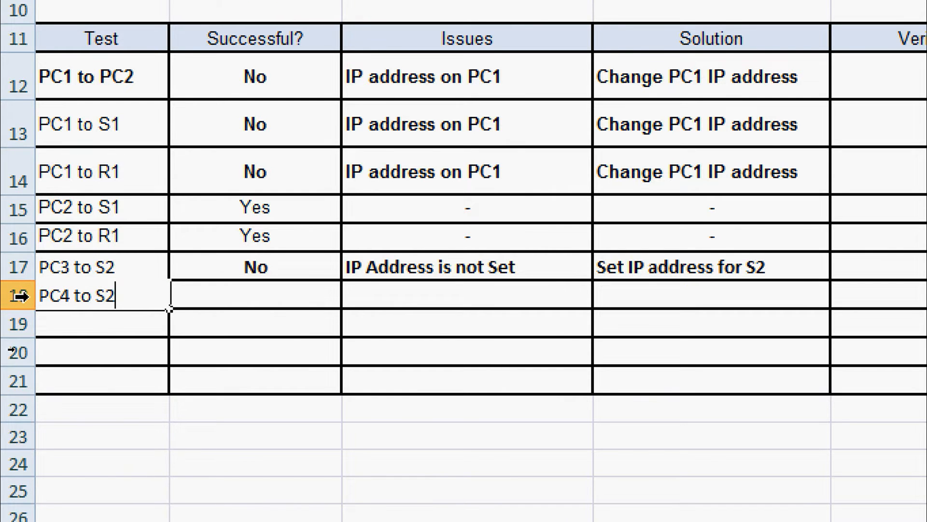
{"action": "left_click_drag", "start_coordinate": [261, 273], "coordinate": [642, 265]}
{"action": "key", "text": "ctrl+c"}
{"action": "left_click", "coordinate": [299, 300]}
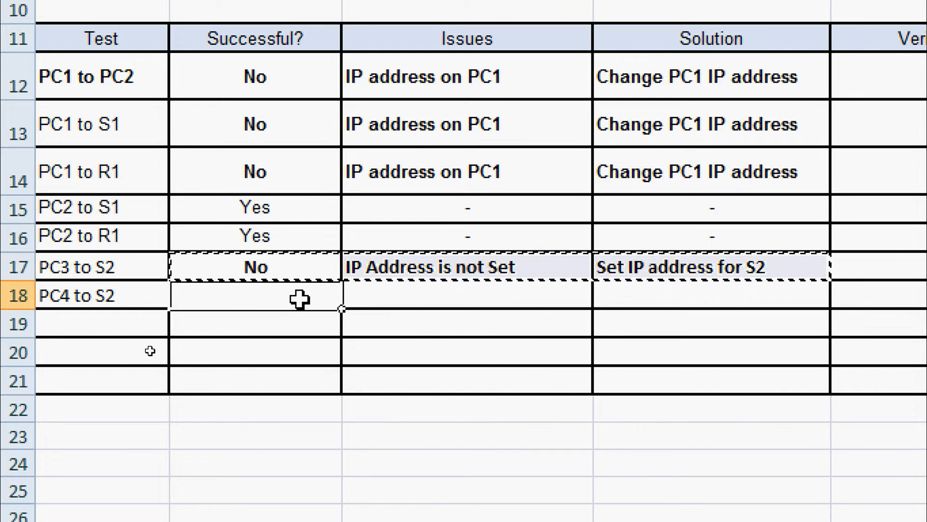
{"action": "key", "text": "ctrl+v"}
{"action": "key", "text": "Escape"}
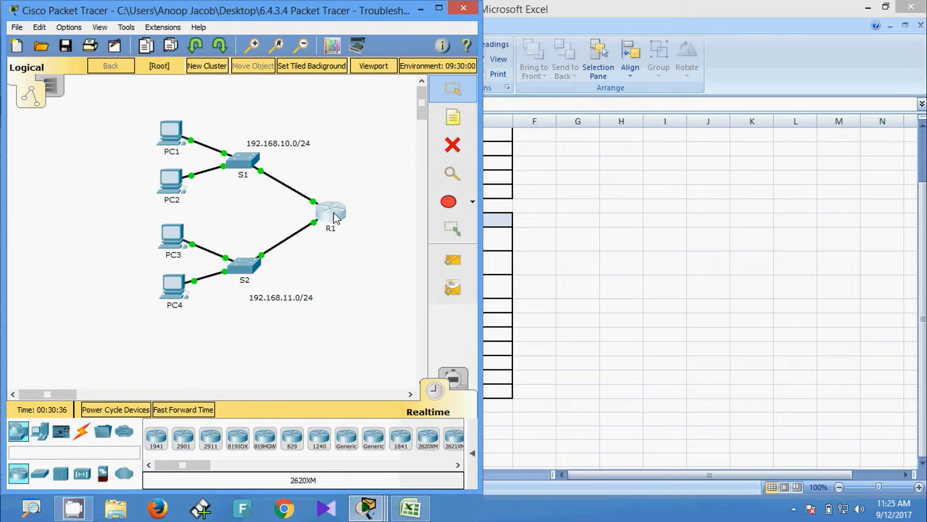
Switch to Packet Tracer, open router R1's command-line interface beside the topology, and examine the GigabitEthernet0/1 IP address
{"action": "left_click", "coordinate": [333, 212]}
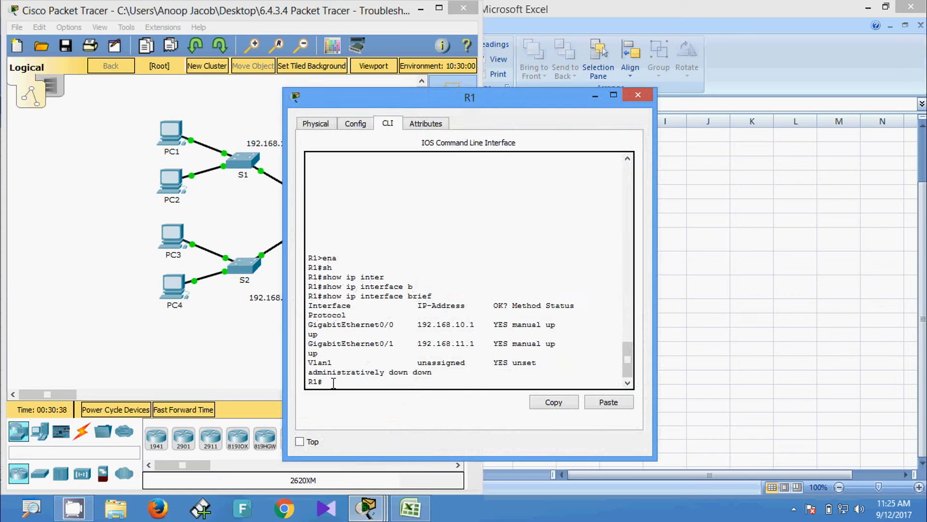
{"action": "left_click_drag", "start_coordinate": [407, 108], "coordinate": [521, 99]}
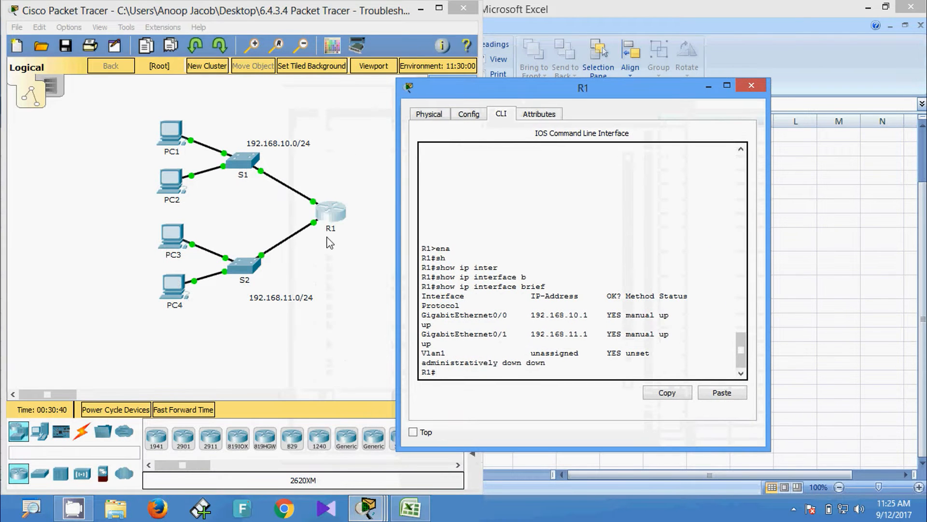
{"action": "left_click", "coordinate": [326, 250]}
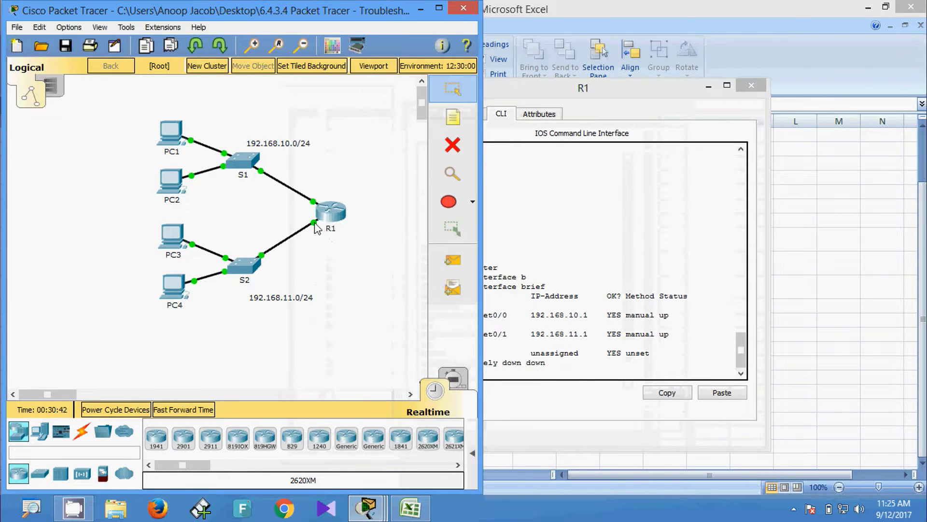
{"action": "left_click", "coordinate": [588, 265]}
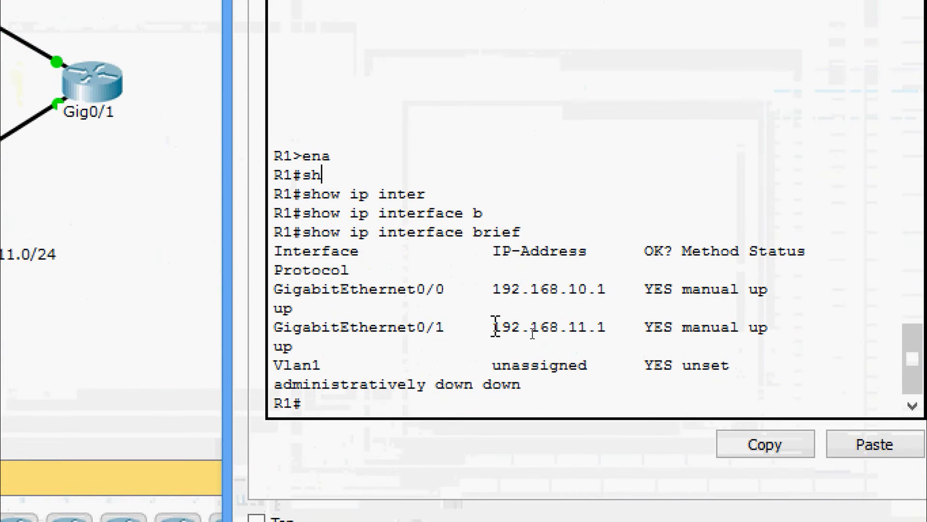
{"action": "left_click_drag", "start_coordinate": [532, 334], "coordinate": [604, 325]}
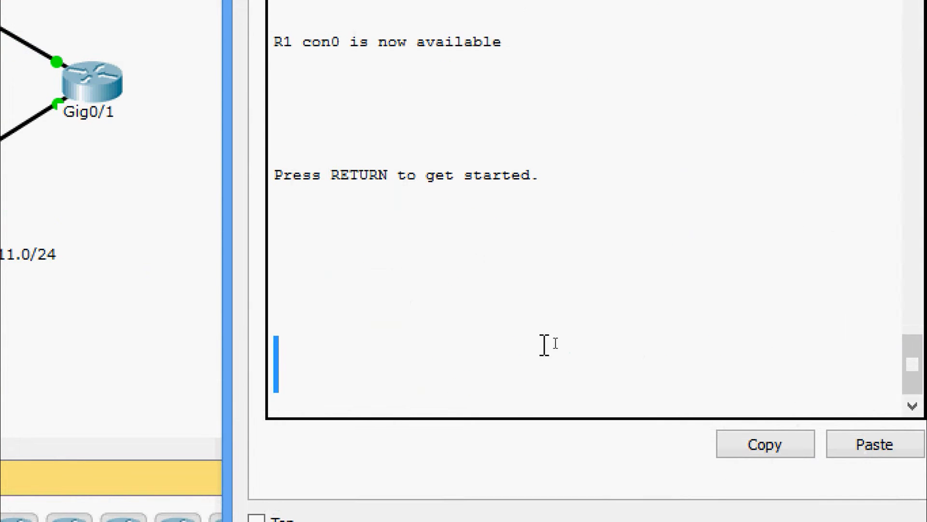
Restart R1's console session and enter privileged EXEC mode with enable
{"action": "left_click", "coordinate": [526, 300]}
{"action": "key", "text": "Return"}
{"action": "key", "text": "Return"}
{"action": "type", "text": "e"}
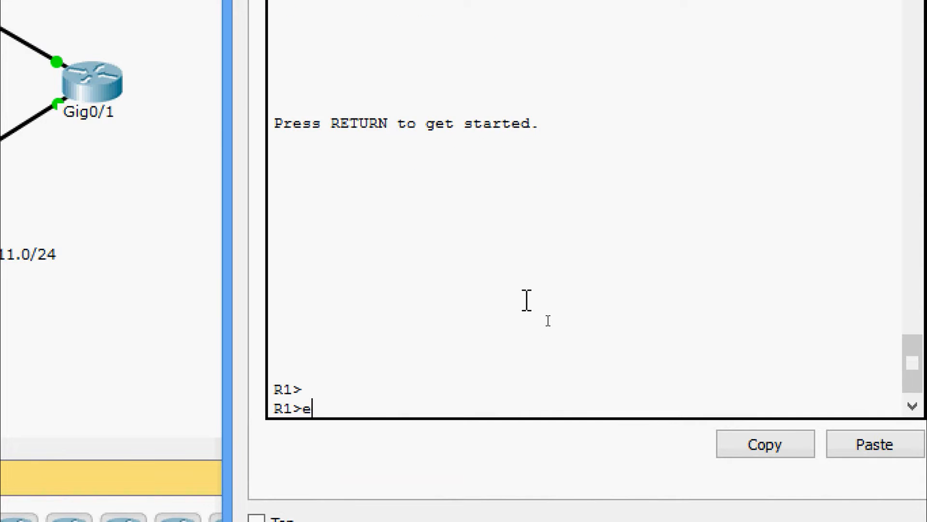
{"action": "type", "text": "na"}
{"action": "key", "text": "Tab"}
{"action": "key", "text": "Return"}
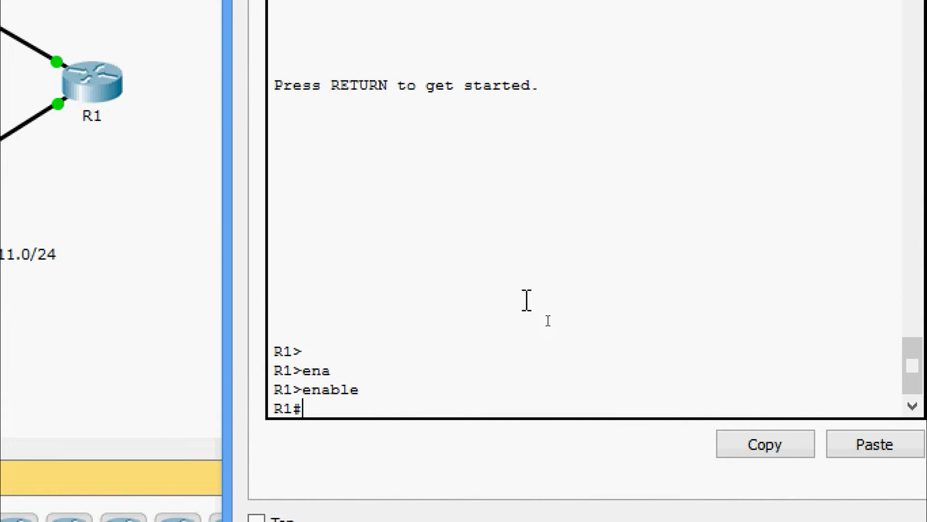
Run show ip interface brief on R1 to list its interface addresses
{"action": "type", "text": "sh"}
{"action": "key", "text": "Tab"}
{"action": "type", "text": "ip inter"}
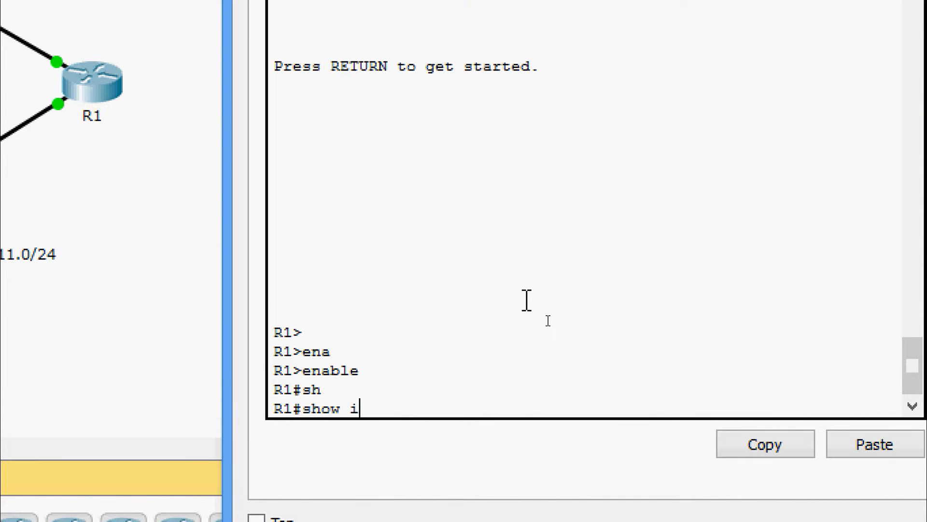
{"action": "key", "text": "Tab"}
{"action": "type", "text": "b"}
{"action": "key", "text": "Tab"}
{"action": "key", "text": "Return"}
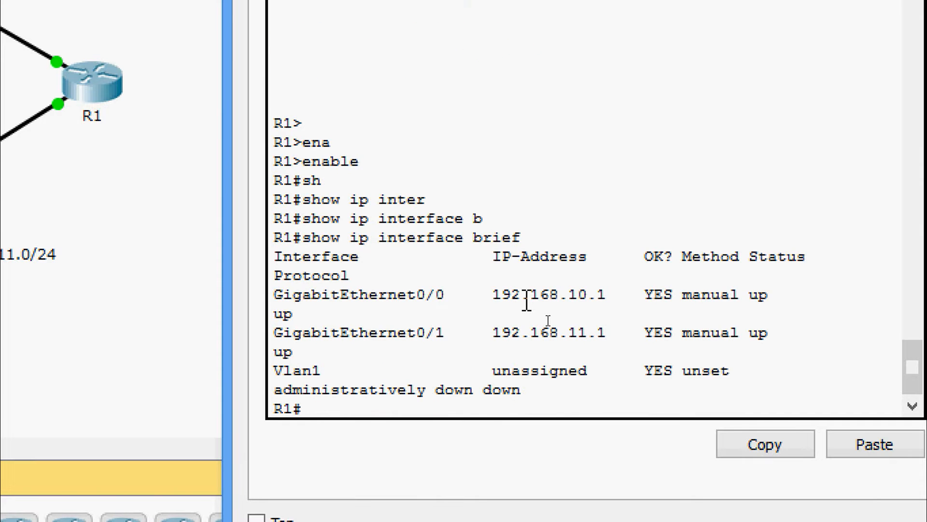
Copy the GigabitEthernet0/1 address 192.168.11.1 from R1's output and close the router window
{"action": "left_click_drag", "start_coordinate": [497, 333], "coordinate": [607, 329]}
{"action": "right_click", "coordinate": [586, 337]}
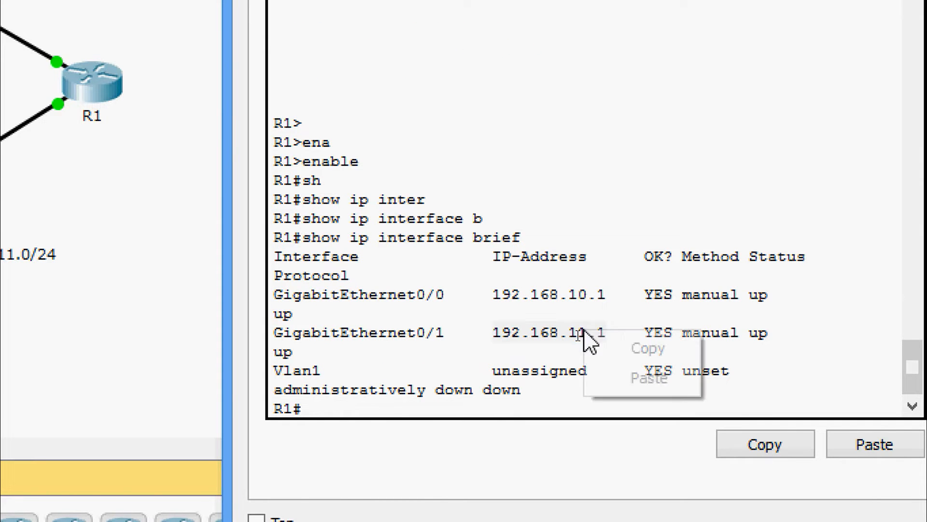
{"action": "left_click", "coordinate": [601, 346]}
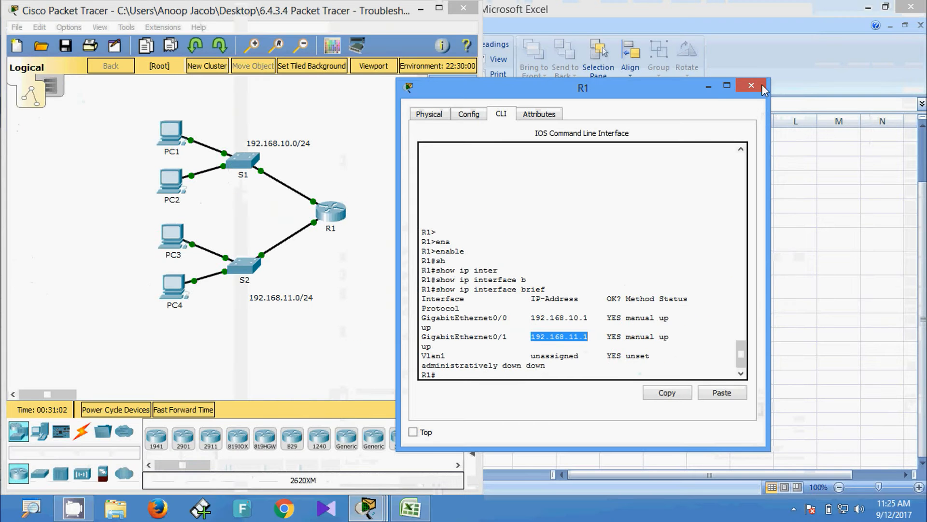
{"action": "left_click", "coordinate": [731, 16]}
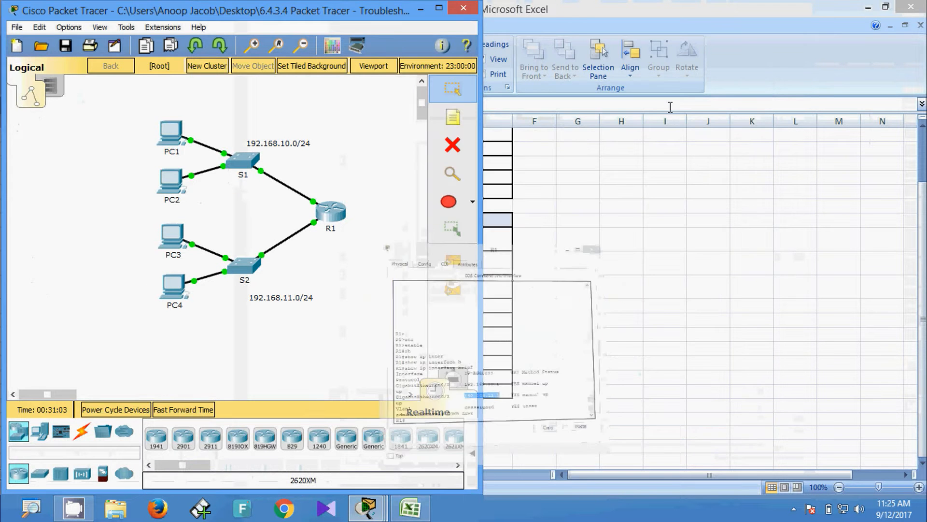
Ping R1 at 192.168.11.1 from PC3's command prompt and close the PC3 window
{"action": "left_click", "coordinate": [177, 238]}
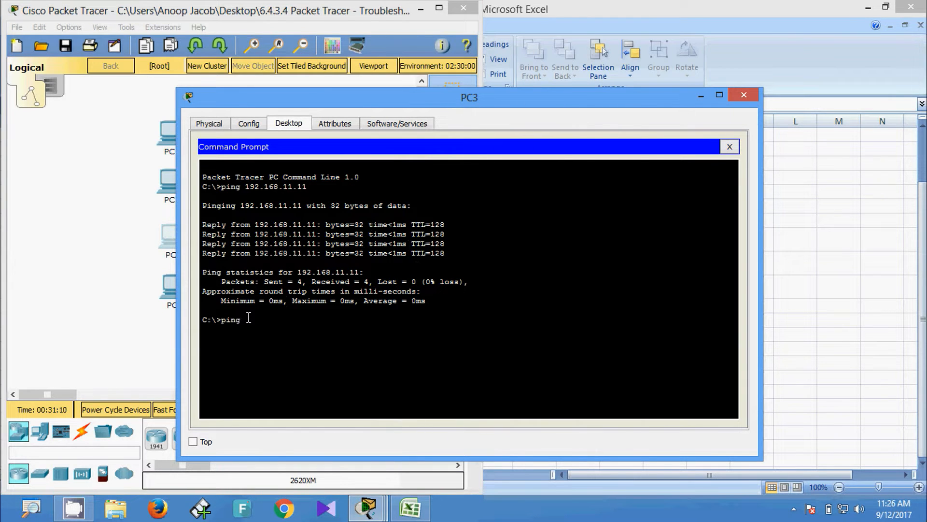
{"action": "right_click", "coordinate": [248, 317]}
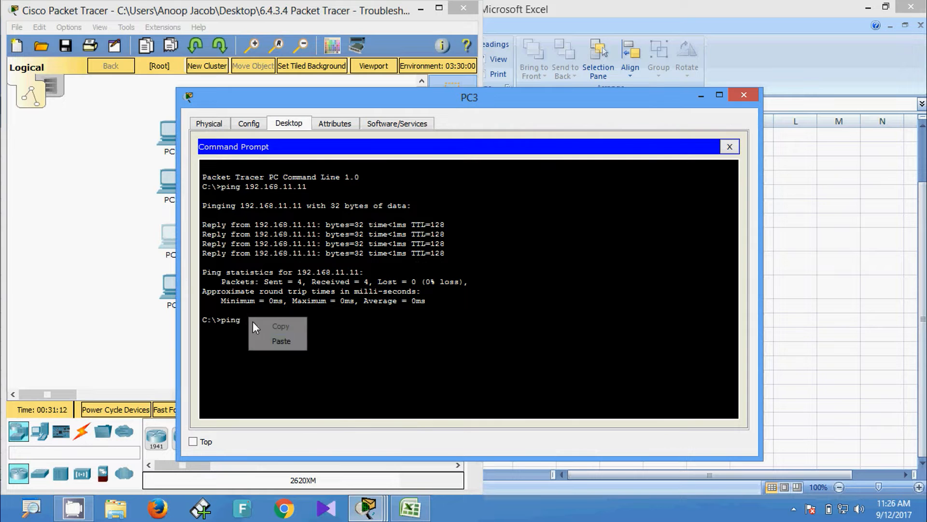
{"action": "left_click", "coordinate": [275, 337]}
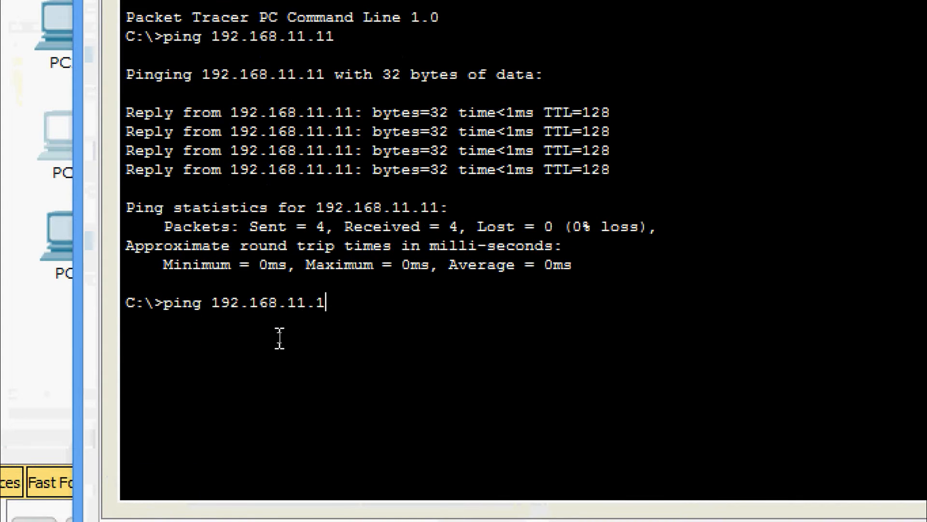
{"action": "key", "text": "Return"}
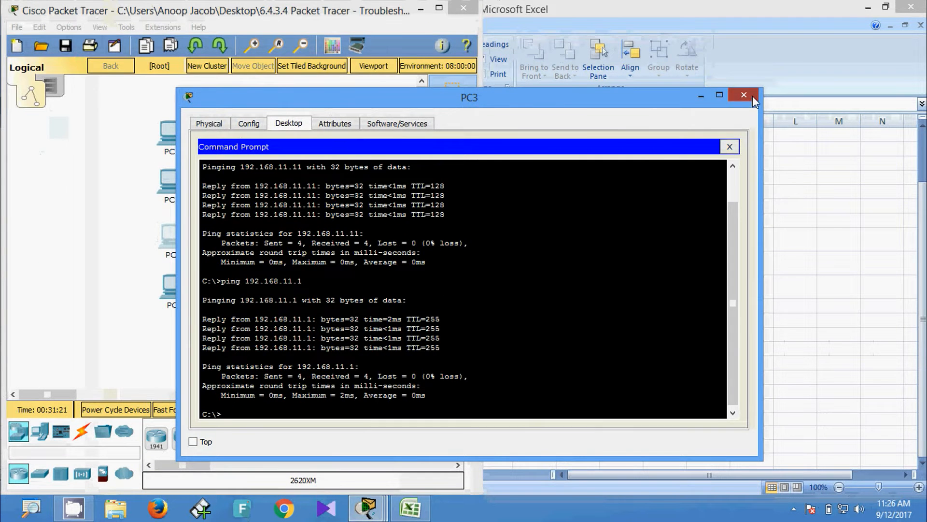
{"action": "left_click", "coordinate": [737, 93]}
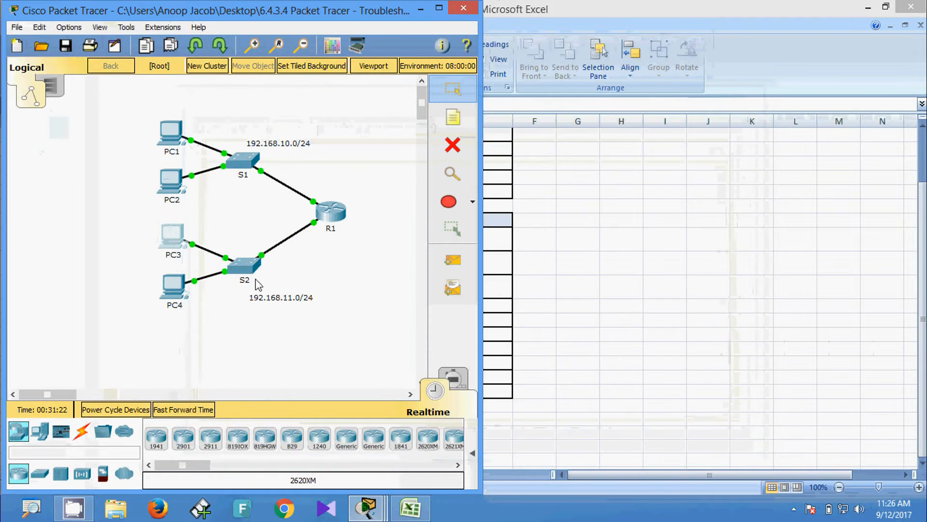
Open PC4's command prompt and ping R1 at 192.168.11.1
{"action": "left_click", "coordinate": [175, 288]}
{"action": "left_click", "coordinate": [565, 181]}
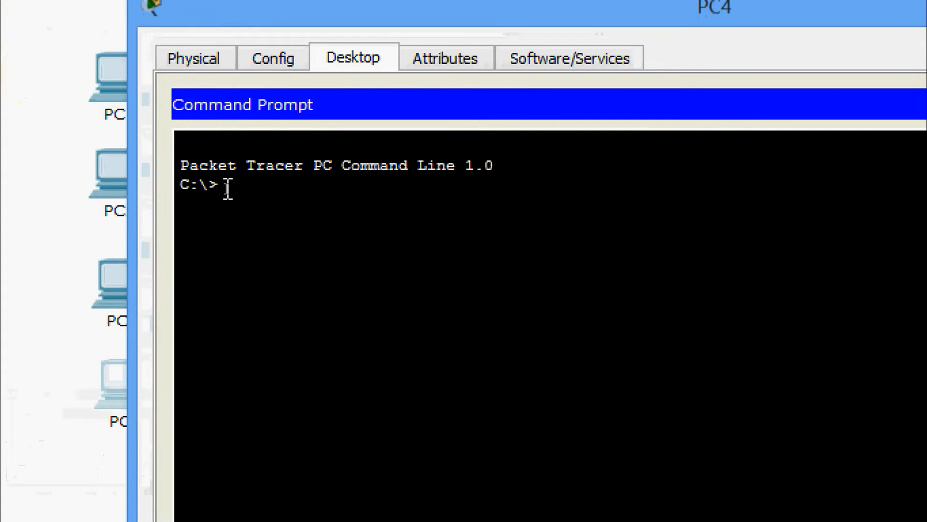
{"action": "type", "text": "ping"}
{"action": "left_click", "coordinate": [360, 233]}
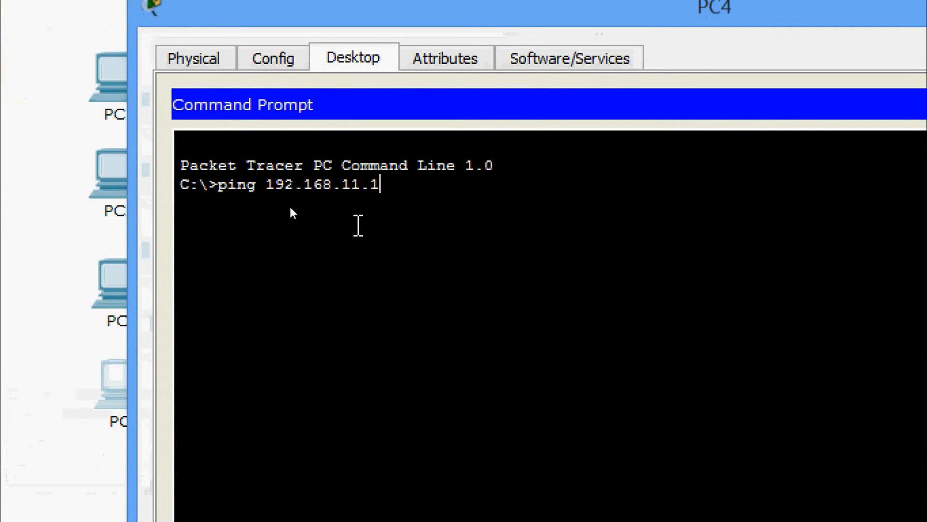
{"action": "key", "text": "Return"}
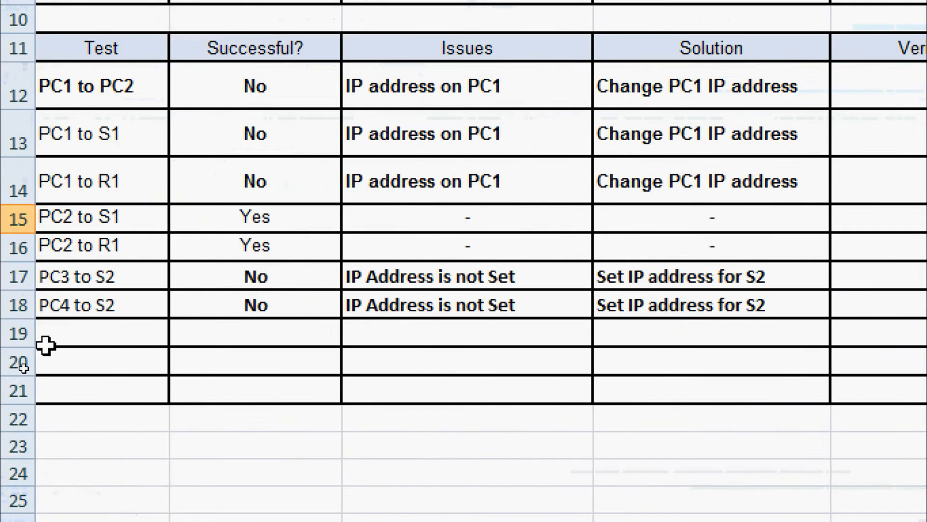
Enter PC3 to R1 as the next test in cell A19 of the verification table
{"action": "left_click", "coordinate": [53, 366]}
{"action": "type", "text": "PC"}
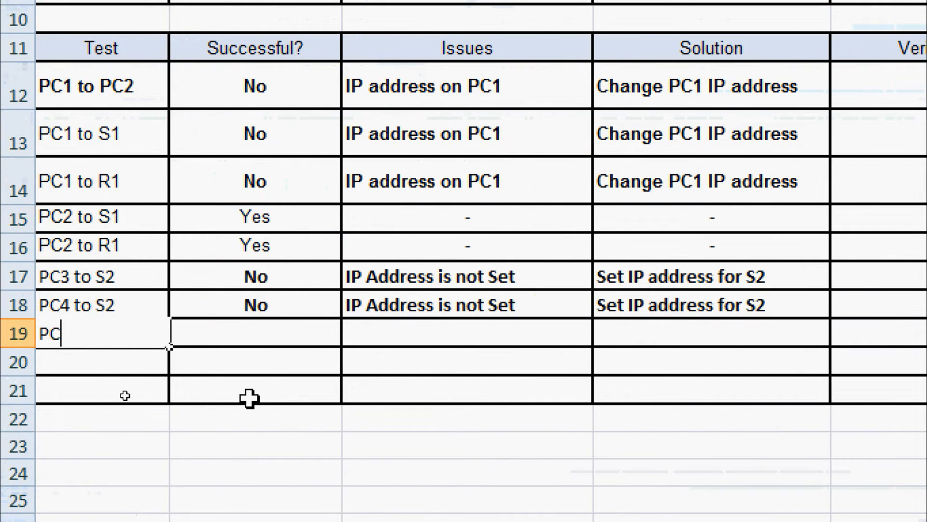
{"action": "type", "text": "3 to "}
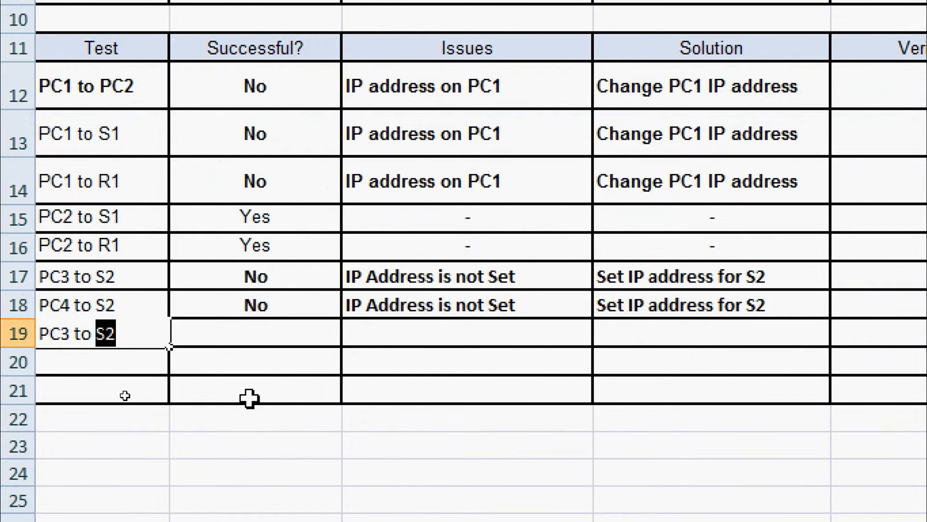
{"action": "type", "text": "R1"}
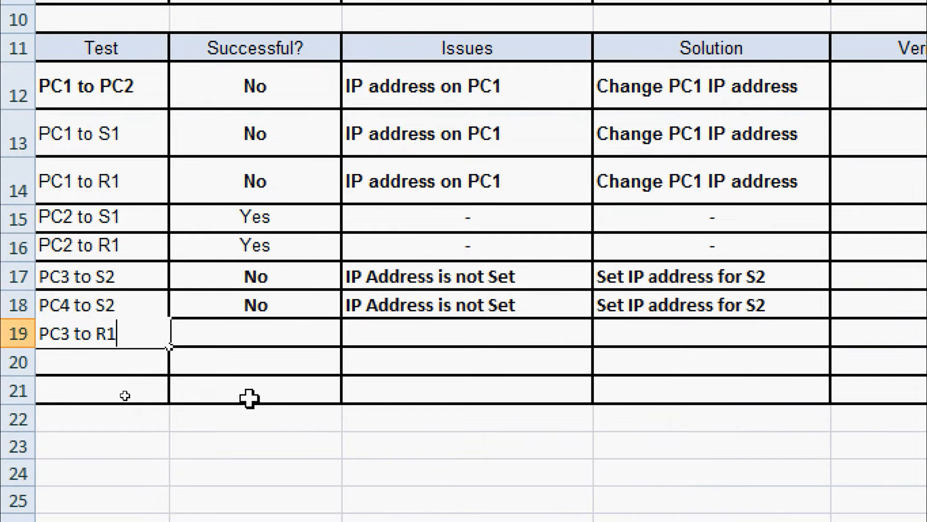
Copy the Yes result and the dashes for issue and solution from the PC2 to S1 row into rows 19 and 20
{"action": "left_click", "coordinate": [259, 339]}
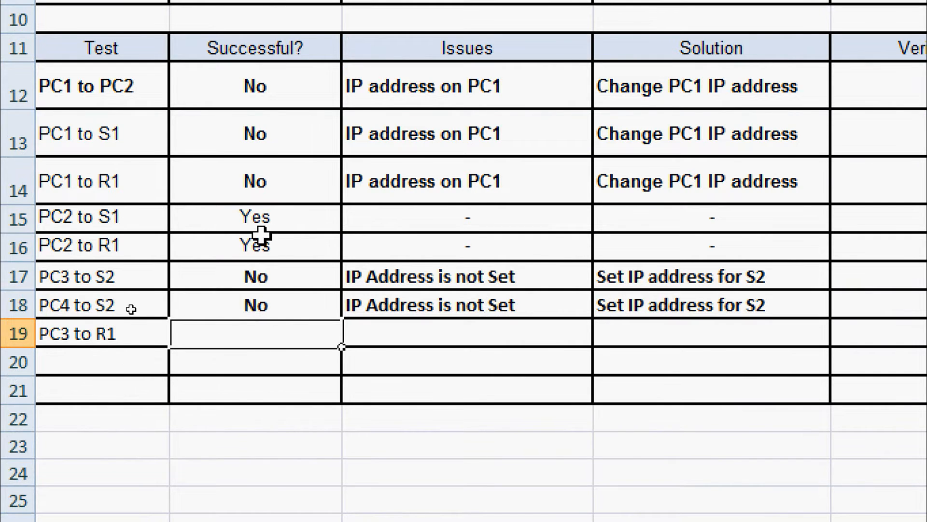
{"action": "left_click_drag", "start_coordinate": [271, 208], "coordinate": [639, 215]}
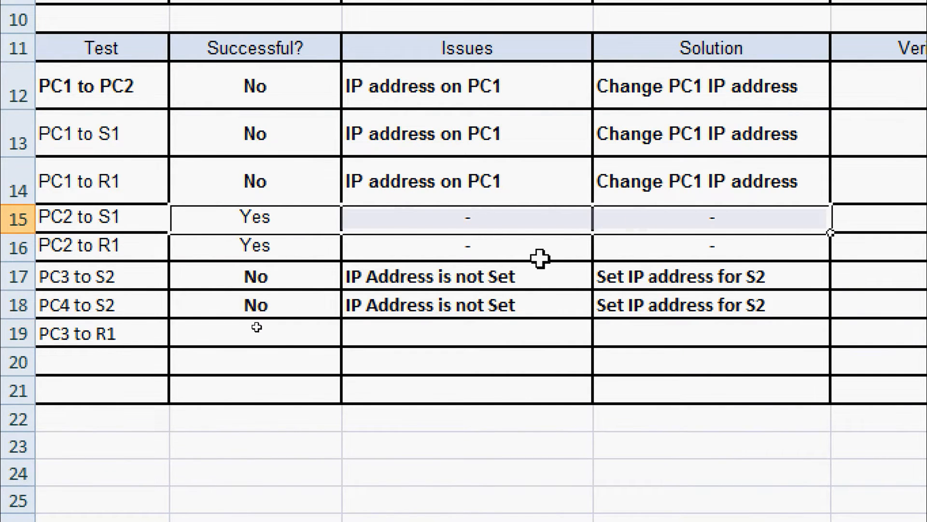
{"action": "key", "text": "ctrl+c"}
{"action": "left_click", "coordinate": [312, 335]}
{"action": "key", "text": "ctrl+v"}
{"action": "left_click", "coordinate": [299, 361]}
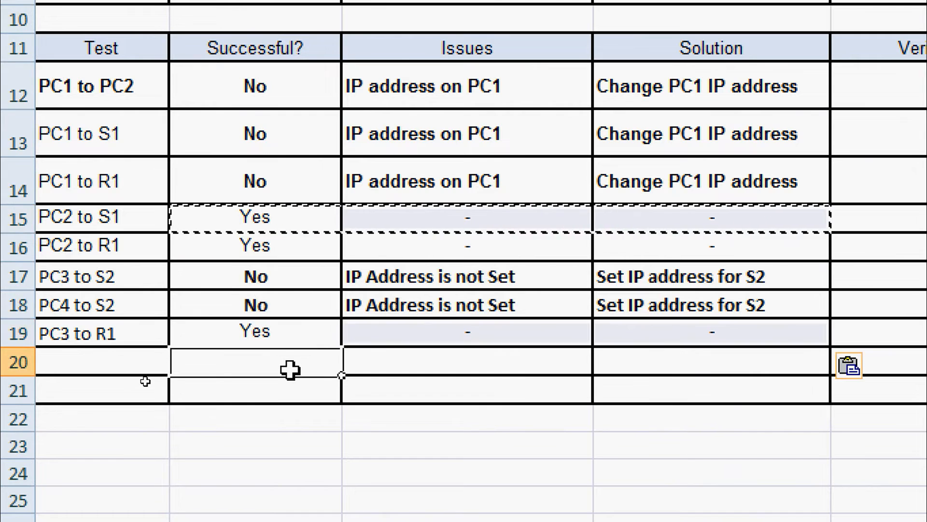
{"action": "key", "text": "ctrl+v"}
Enter PC4 to R1 as the test name in cell A20
{"action": "left_click", "coordinate": [78, 361]}
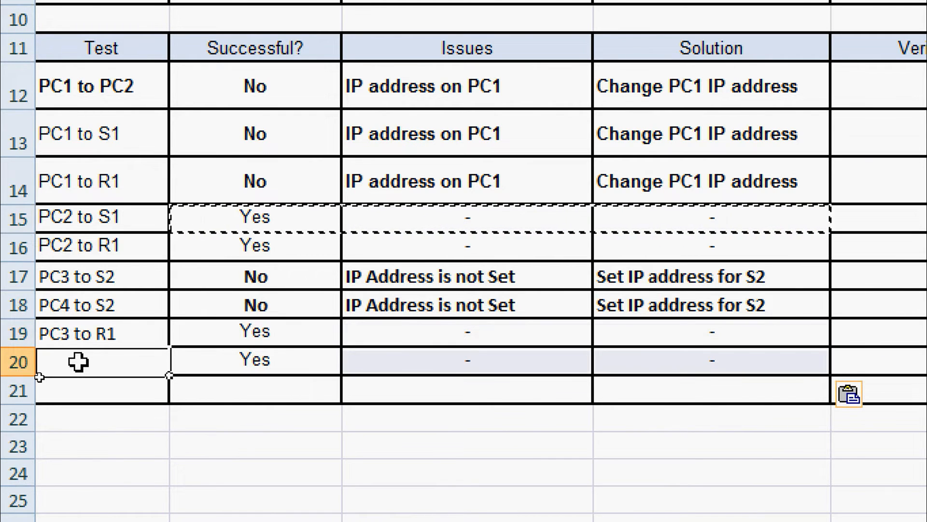
{"action": "type", "text": "PC4"}
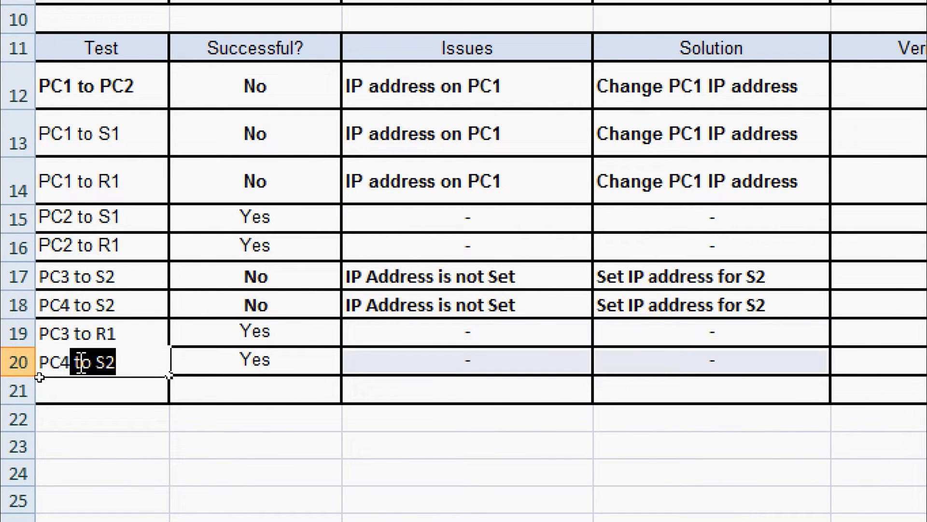
{"action": "type", "text": " to R1"}
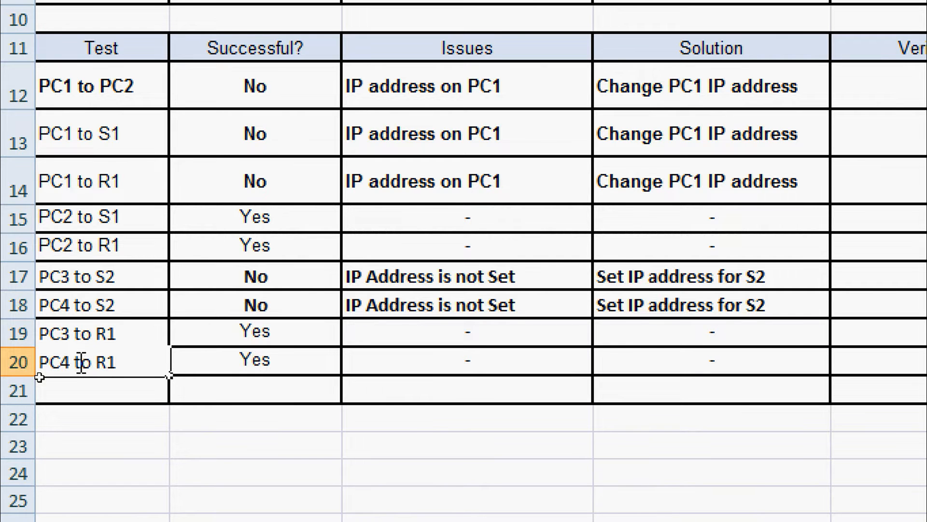
{"action": "key", "text": "Return"}
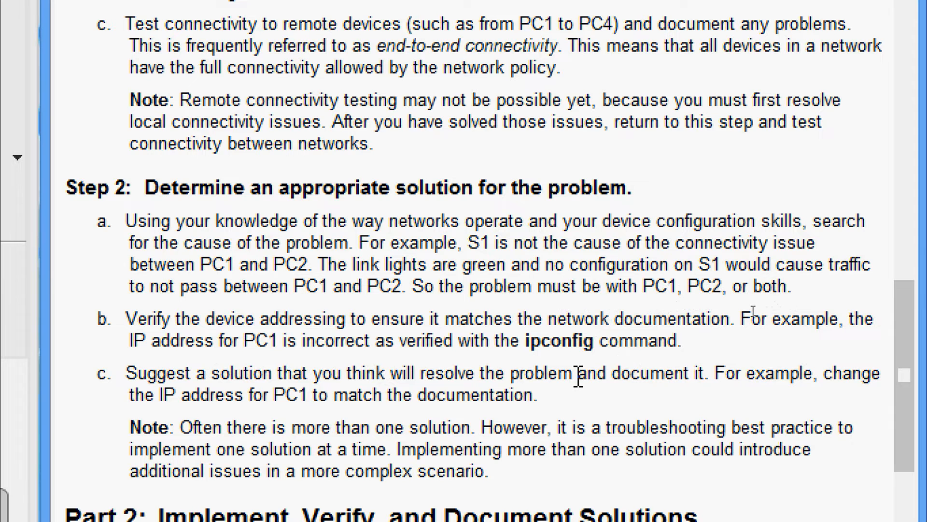
Read the activity instructions on determining and implementing solutions, and review the issues documented in the Excel table
{"action": "scroll", "coordinate": [391, 379], "scroll_direction": "down", "scroll_amount": 3}
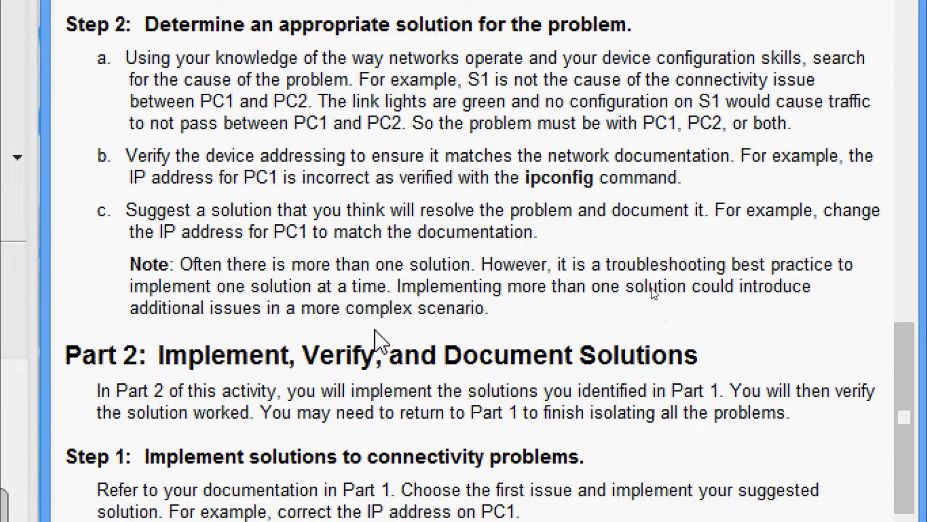
{"action": "scroll", "coordinate": [343, 287], "scroll_direction": "up", "scroll_amount": 3}
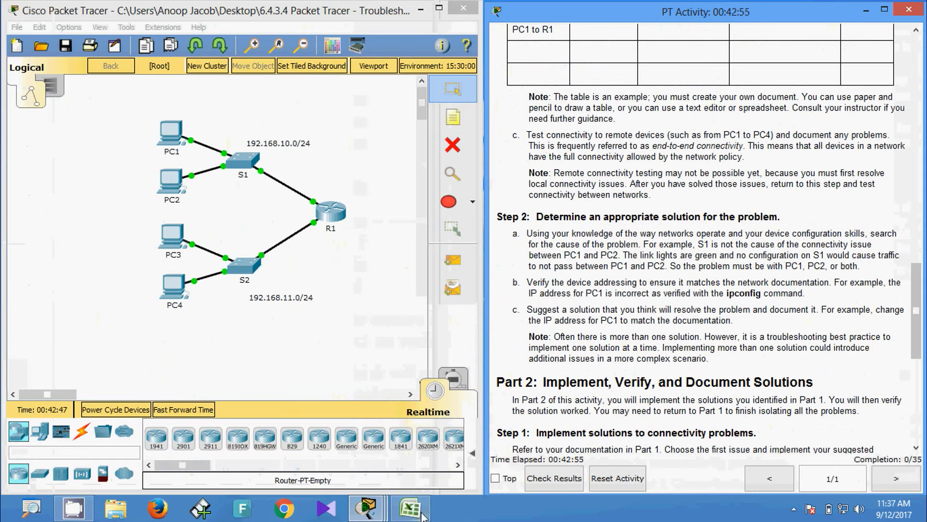
{"action": "left_click", "coordinate": [422, 513]}
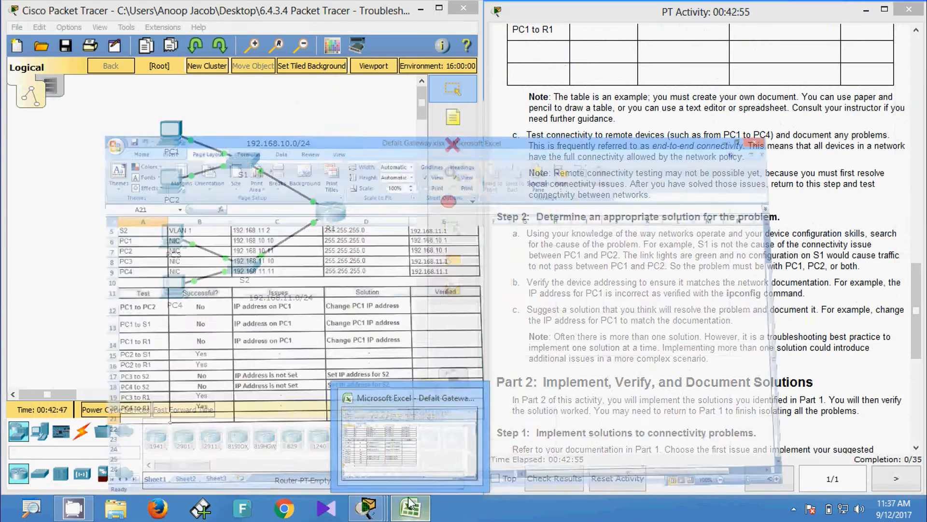
{"action": "left_click_drag", "start_coordinate": [335, 241], "coordinate": [347, 349]}
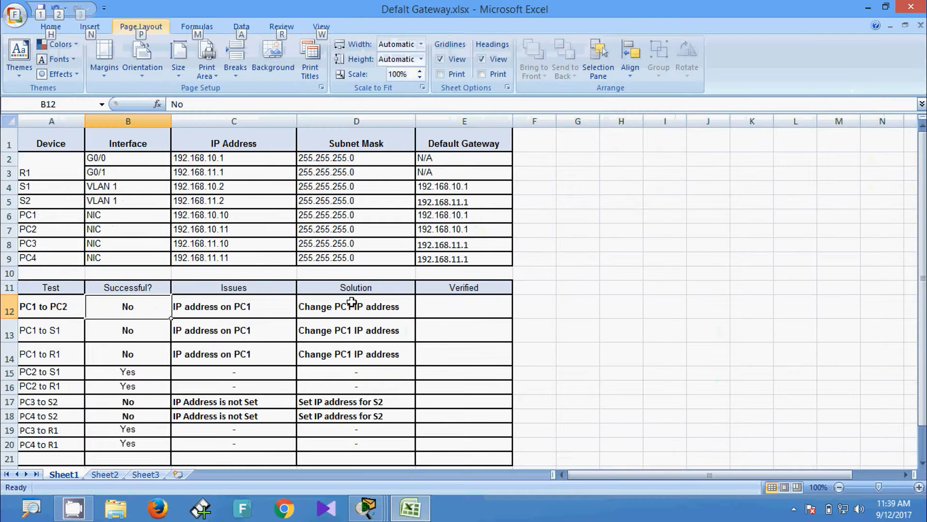
{"action": "left_click", "coordinate": [868, 8]}
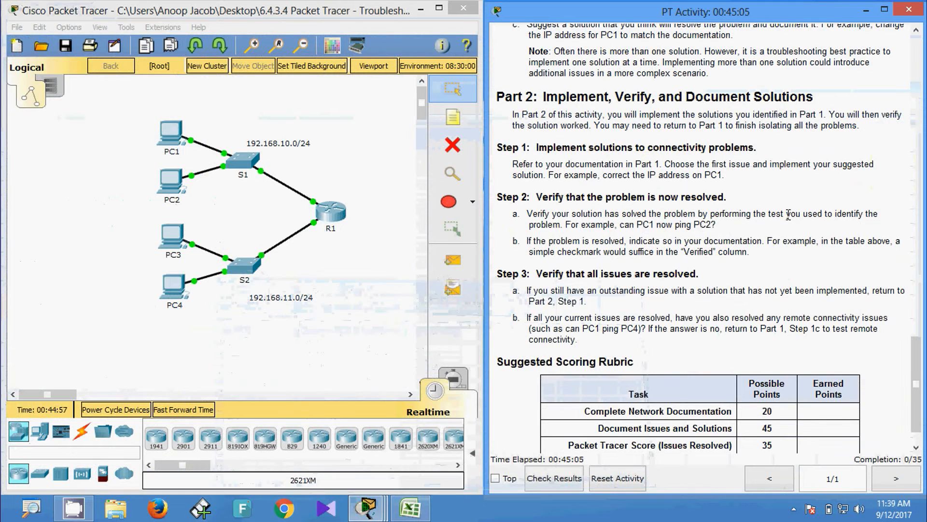
Check the activity's addressing table and correct PC1's static IP address to 192.168.10.10
{"action": "left_click_drag", "start_coordinate": [920, 367], "coordinate": [920, 48]}
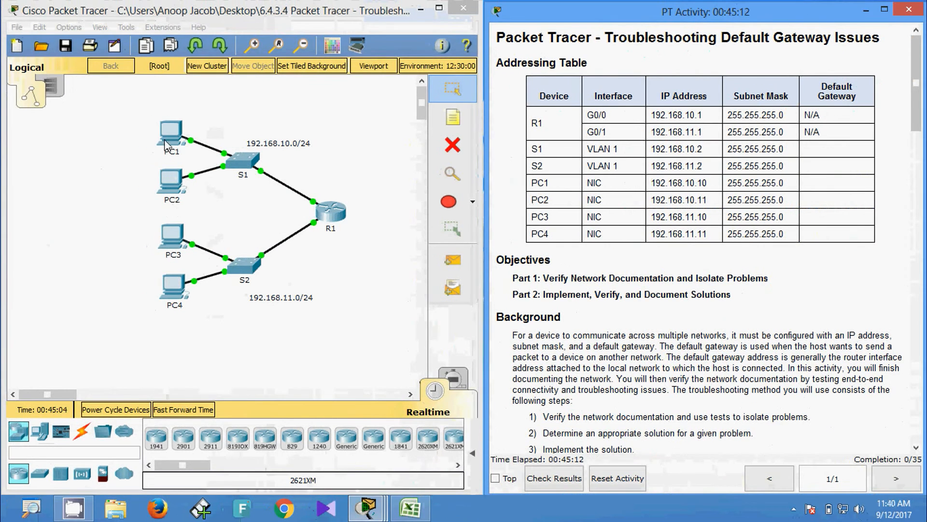
{"action": "left_click", "coordinate": [167, 145]}
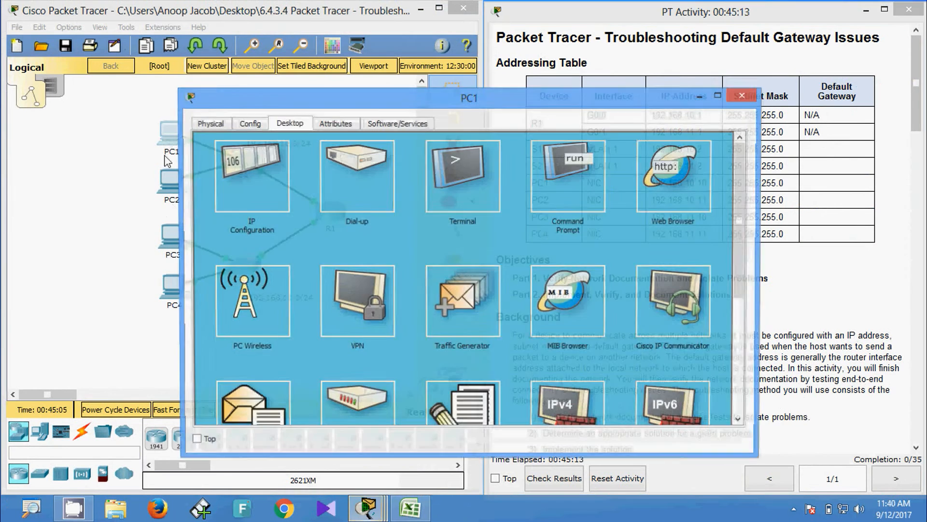
{"action": "left_click", "coordinate": [236, 183]}
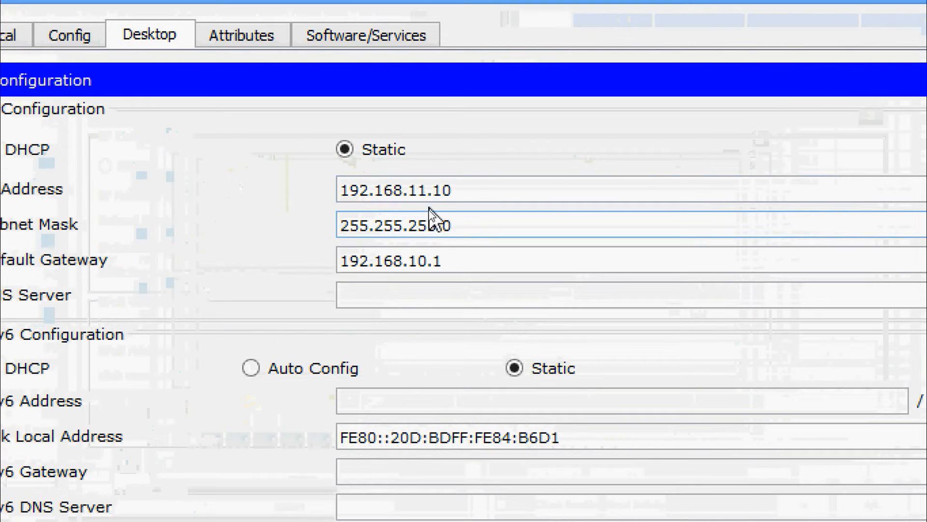
{"action": "left_click", "coordinate": [427, 201]}
{"action": "left_click", "coordinate": [463, 260]}
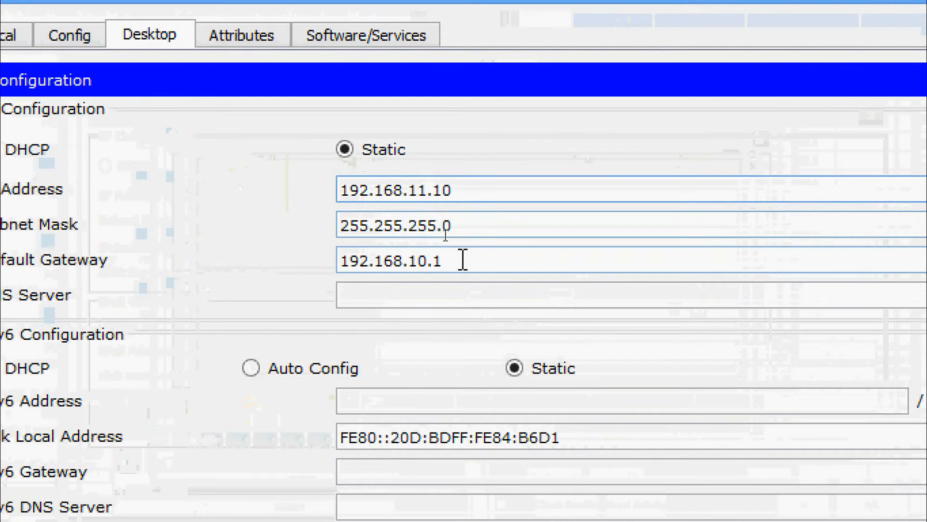
{"action": "key", "text": "BackSpace"}
{"action": "type", "text": "0"}
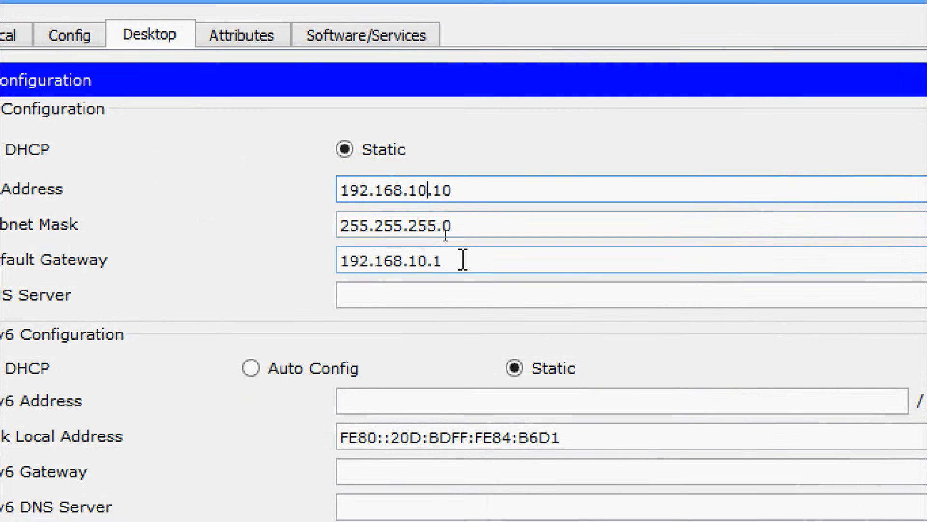
{"action": "left_click", "coordinate": [485, 270]}
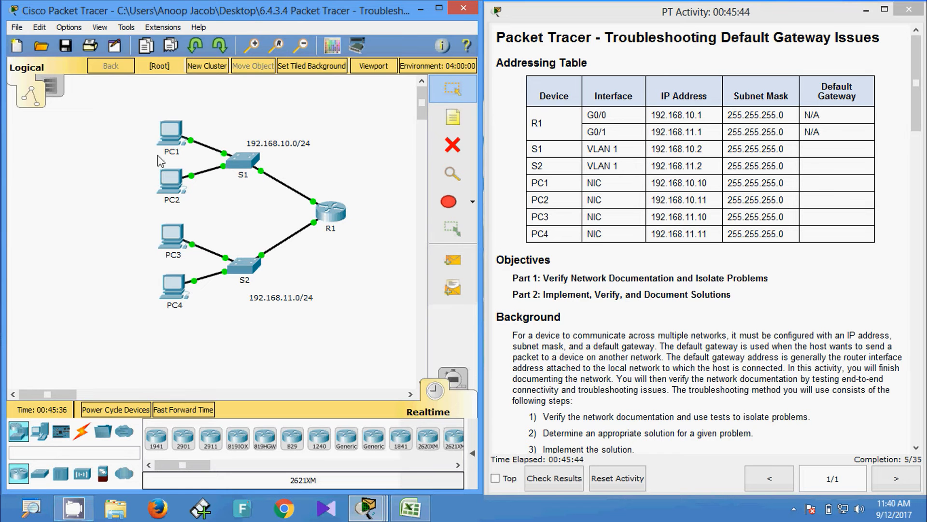
Copy PC2's IP address 192.168.10.11 from its IP configuration and close the PC2 window
{"action": "left_click", "coordinate": [170, 183]}
{"action": "left_click", "coordinate": [248, 192]}
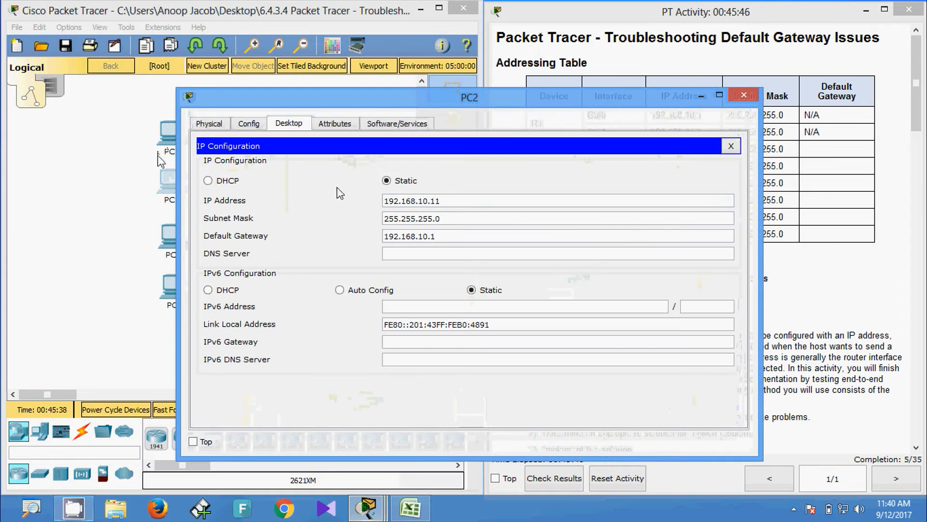
{"action": "left_click_drag", "start_coordinate": [458, 201], "coordinate": [335, 200]}
{"action": "key", "text": "ctrl+c"}
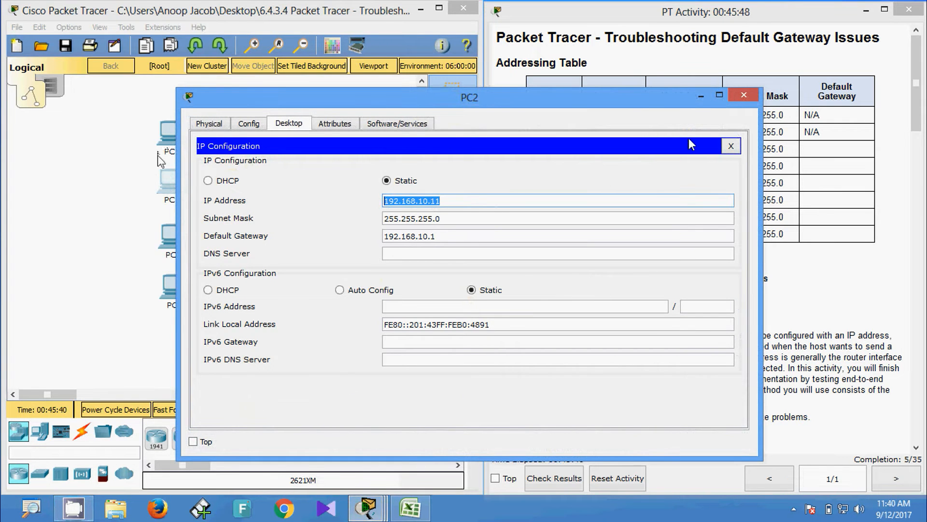
{"action": "left_click", "coordinate": [744, 94]}
Open PC1's command prompt and ping PC2 at 192.168.10.11
{"action": "left_click", "coordinate": [169, 134]}
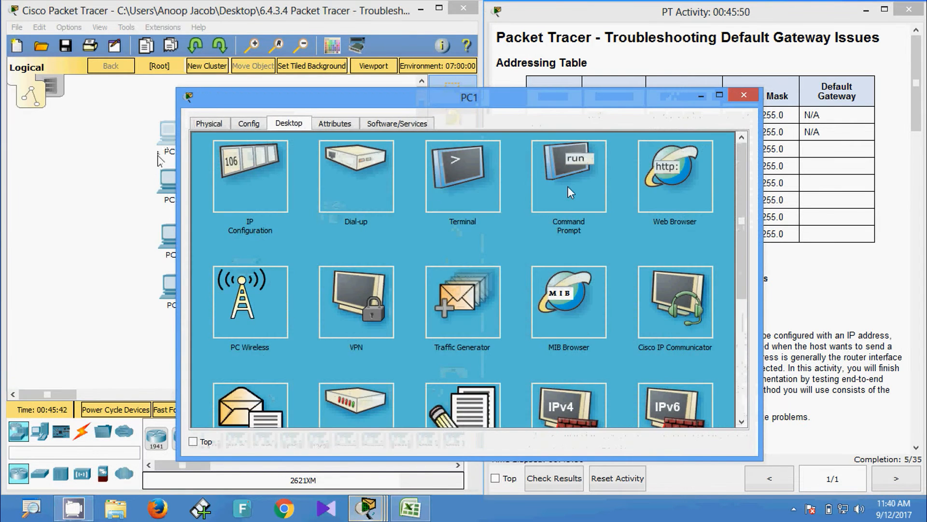
{"action": "left_click", "coordinate": [567, 186]}
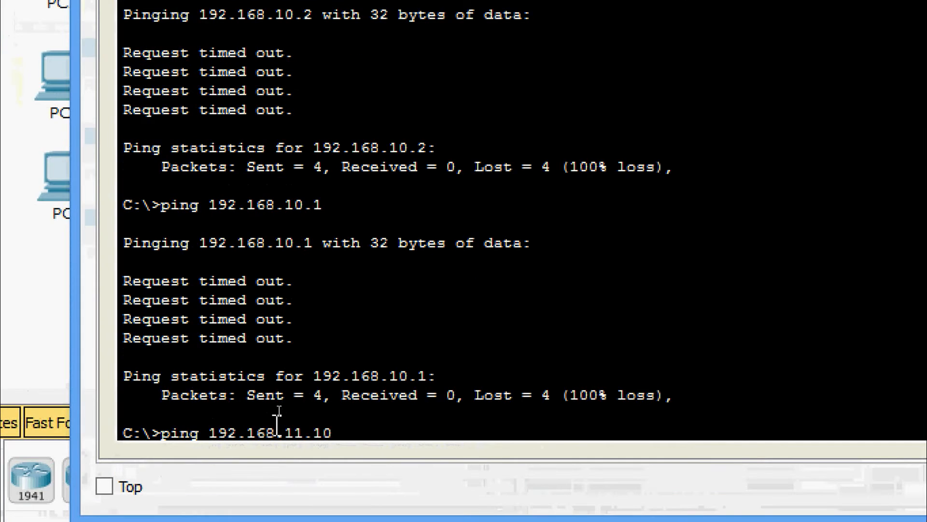
{"action": "key", "text": "Return"}
{"action": "key", "text": "Return"}
{"action": "key", "text": "Return"}
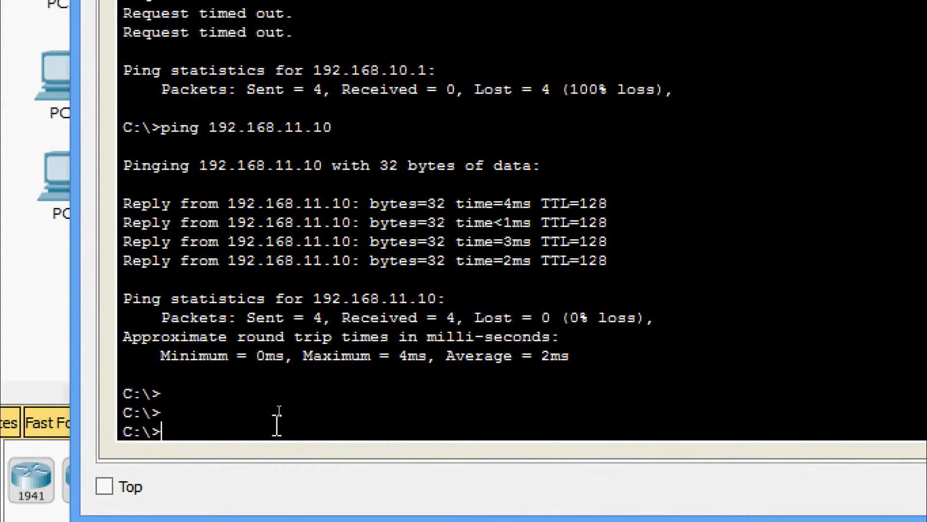
{"action": "key", "text": "Up"}
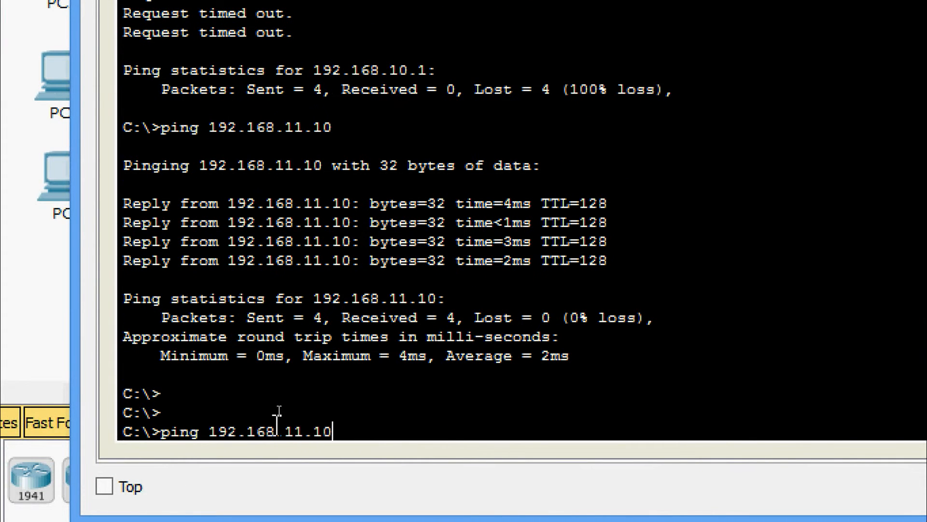
{"action": "key", "text": "BackSpace"}
{"action": "key", "text": "BackSpace"}
{"action": "key", "text": "BackSpace"}
{"action": "key", "text": "BackSpace"}
{"action": "type", "text": "0.1"}
{"action": "key", "text": "Up"}
{"action": "key", "text": "BackSpace"}
{"action": "key", "text": "BackSpace"}
{"action": "key", "text": "BackSpace"}
{"action": "key", "text": "BackSpace"}
{"action": "key", "text": "BackSpace"}
{"action": "key", "text": "BackSpace"}
{"action": "key", "text": "BackSpace"}
{"action": "key", "text": "BackSpace"}
{"action": "key", "text": "BackSpace"}
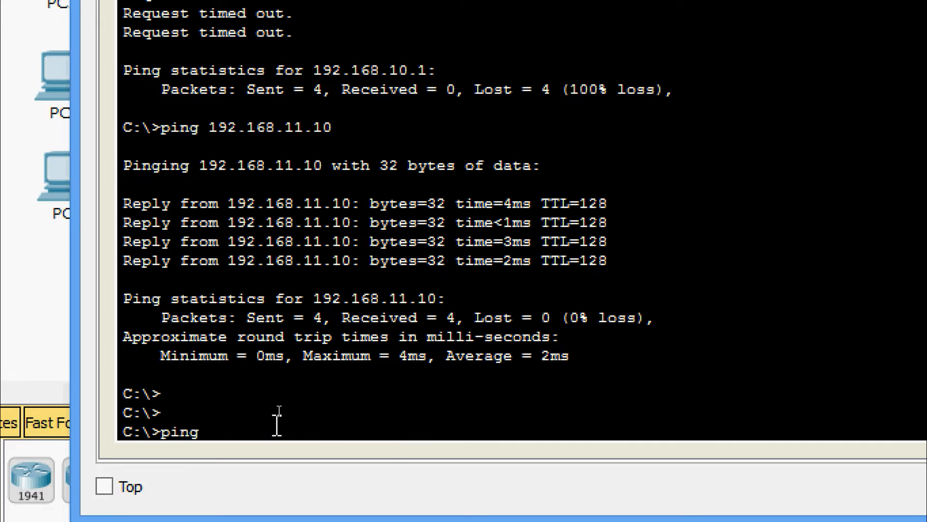
{"action": "right_click", "coordinate": [276, 424]}
{"action": "left_click", "coordinate": [302, 476]}
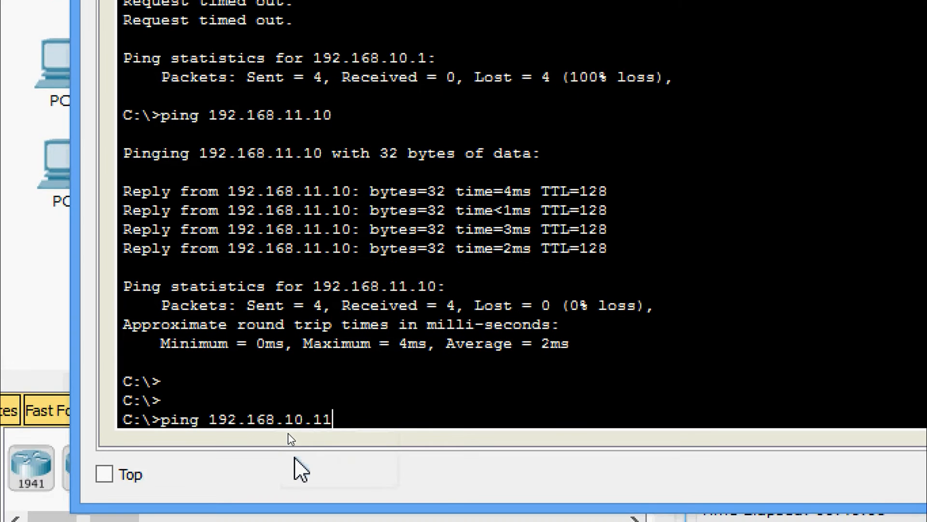
{"action": "key", "text": "Return"}
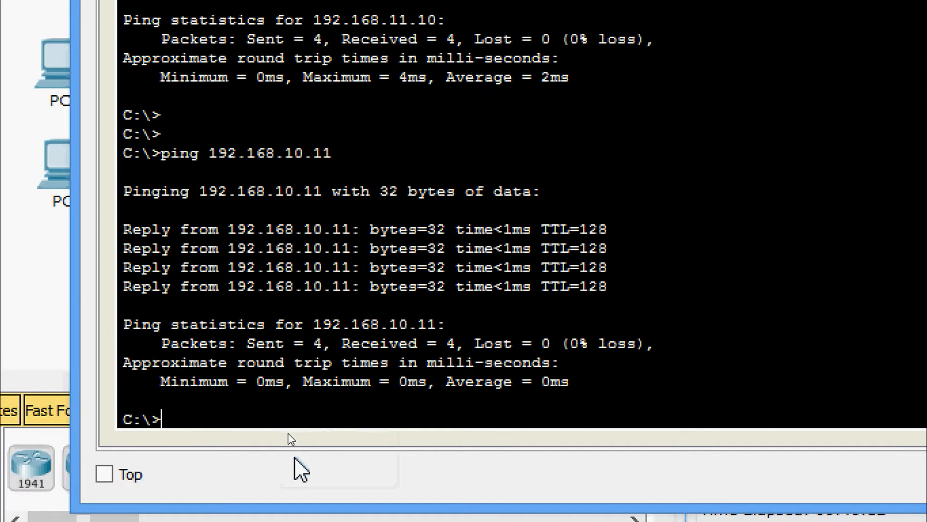
Switch to the Excel table and enter Yes in the Verified column for the PC1 to PC2 test
{"action": "key", "text": "alt+Tab"}
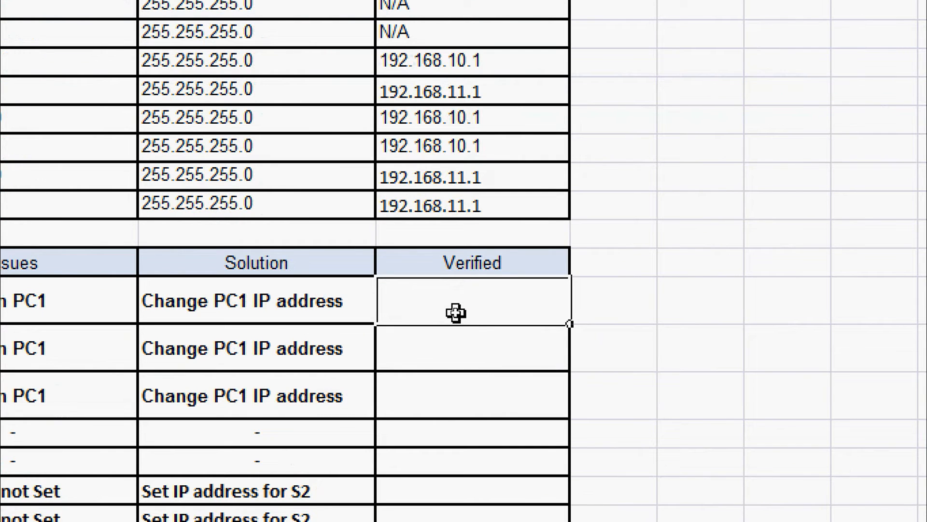
{"action": "left_click", "coordinate": [449, 351]}
{"action": "left_click", "coordinate": [457, 307]}
{"action": "type", "text": "Yes"}
{"action": "key", "text": "Return"}
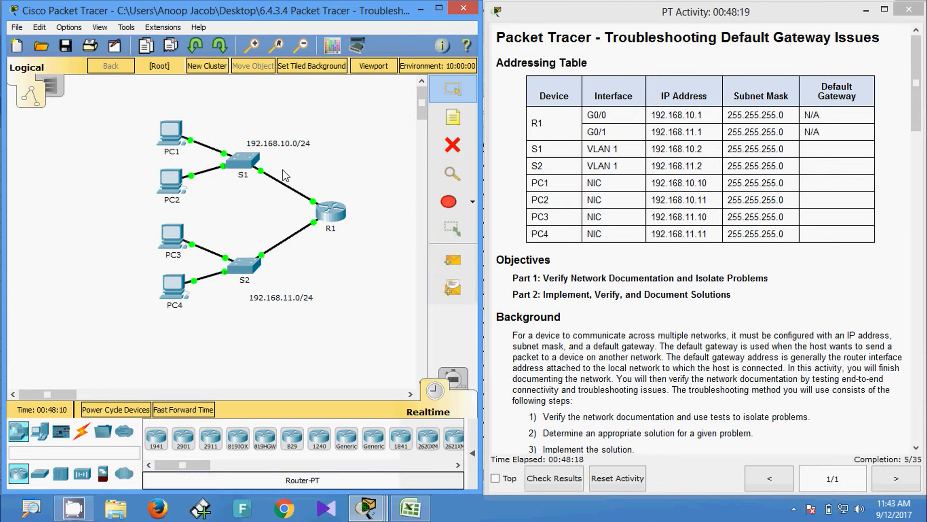
Copy S1's VLAN 1 IP address 192.168.10.2 from its CLI output and close the S1 window
{"action": "left_click", "coordinate": [241, 165]}
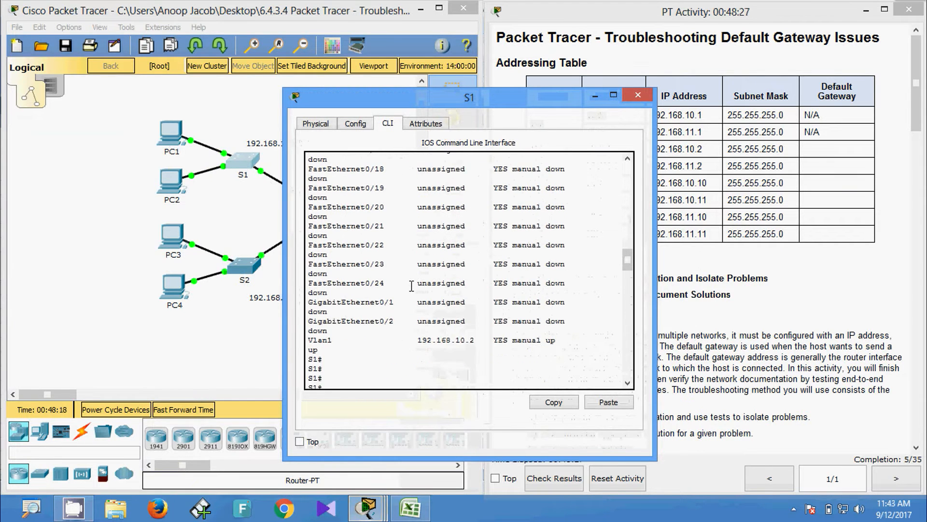
{"action": "left_click_drag", "start_coordinate": [418, 299], "coordinate": [472, 301]}
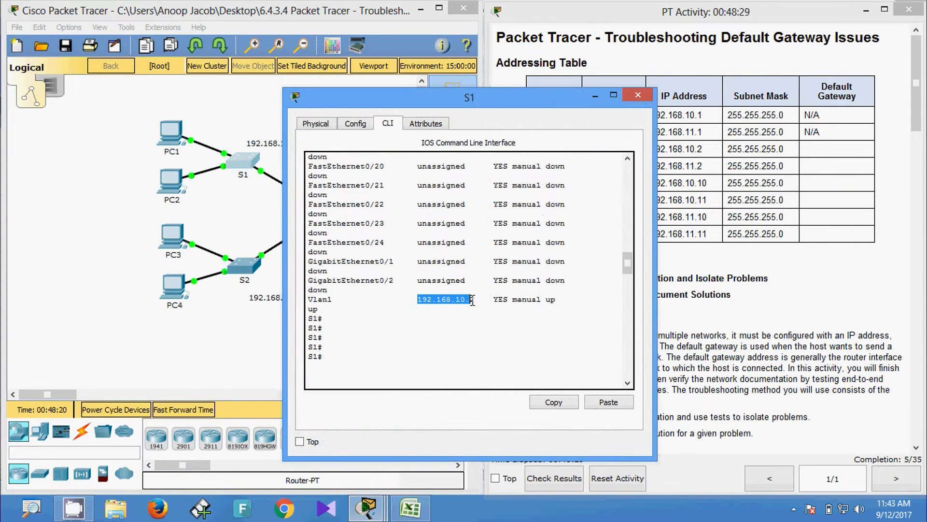
{"action": "right_click", "coordinate": [475, 300]}
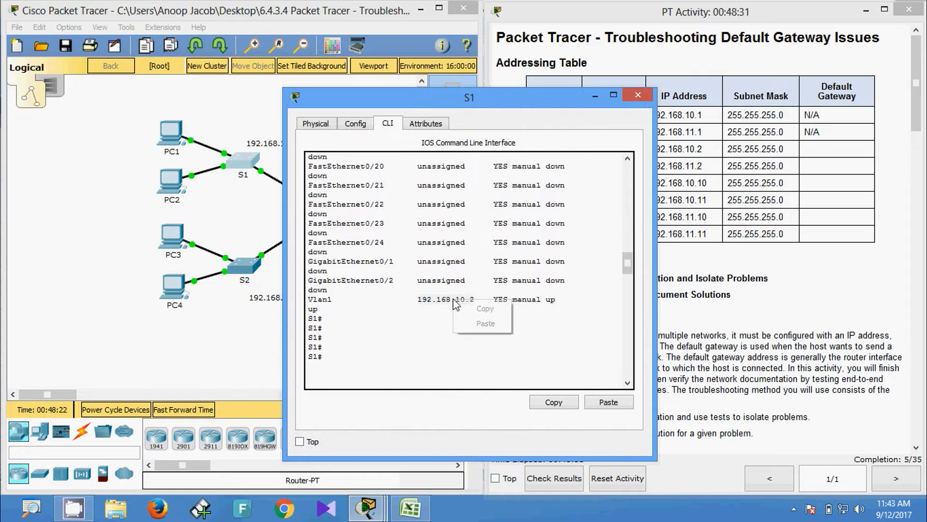
{"action": "left_click", "coordinate": [490, 307]}
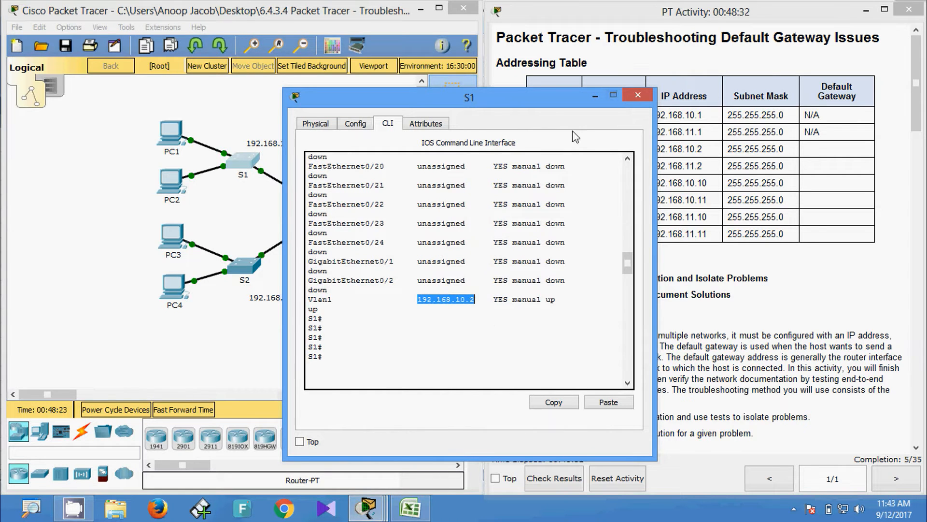
{"action": "left_click", "coordinate": [639, 94]}
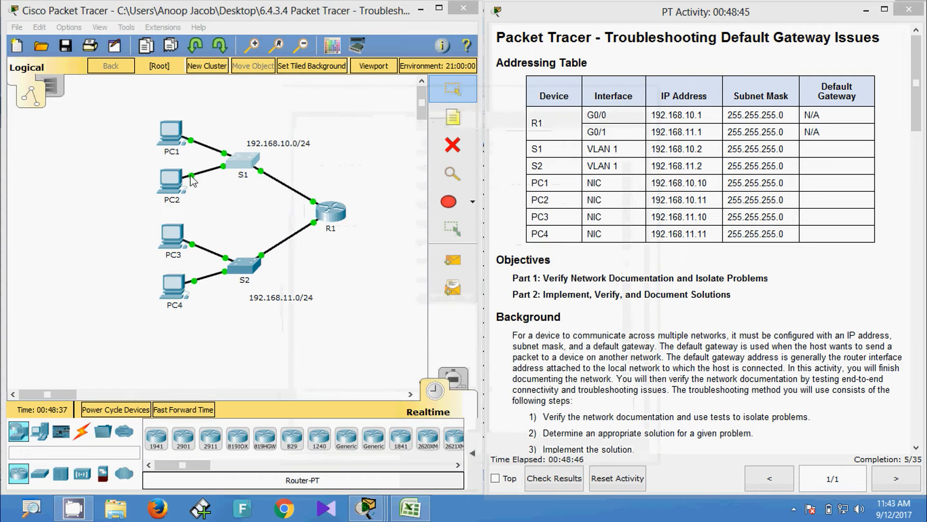
Open PC1's command prompt, ping S1 at 192.168.10.2 and close the PC1 window
{"action": "left_click", "coordinate": [168, 132]}
{"action": "left_click", "coordinate": [549, 193]}
{"action": "left_click", "coordinate": [336, 392]}
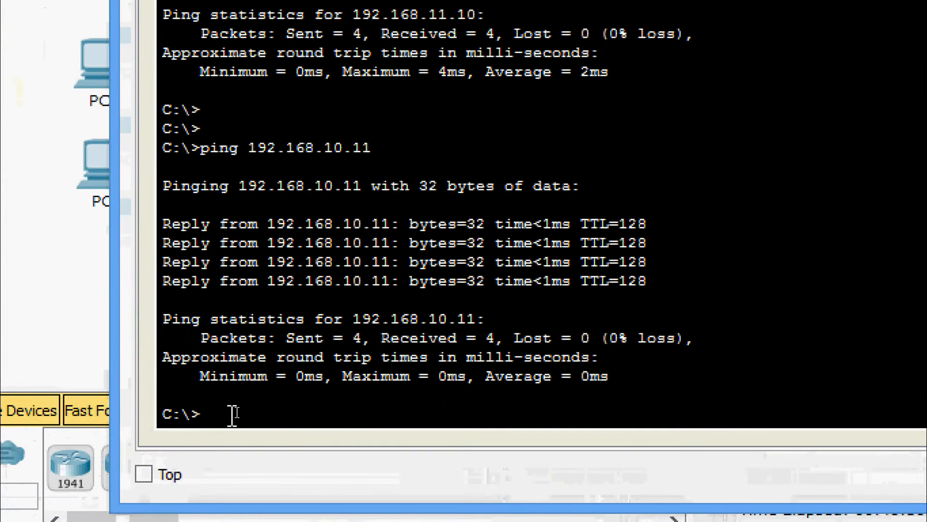
{"action": "type", "text": "ping"}
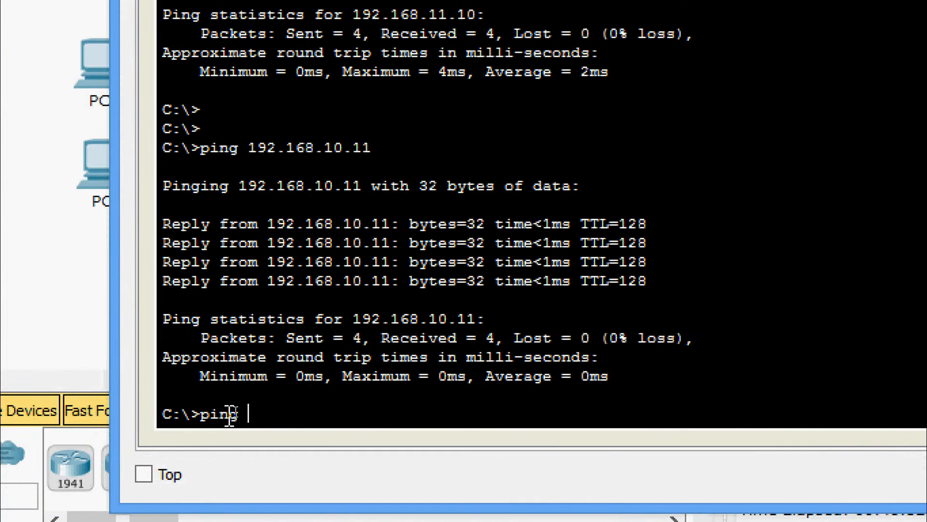
{"action": "right_click", "coordinate": [256, 411]}
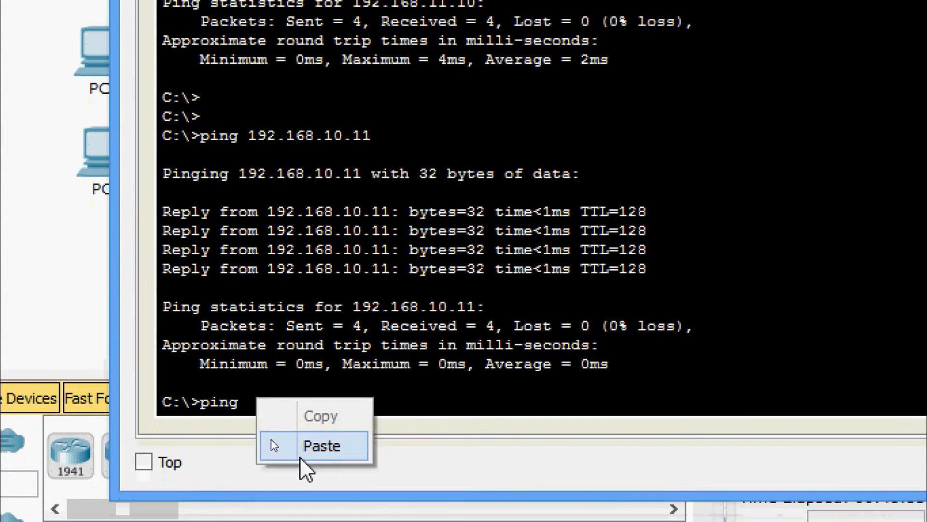
{"action": "left_click", "coordinate": [274, 445]}
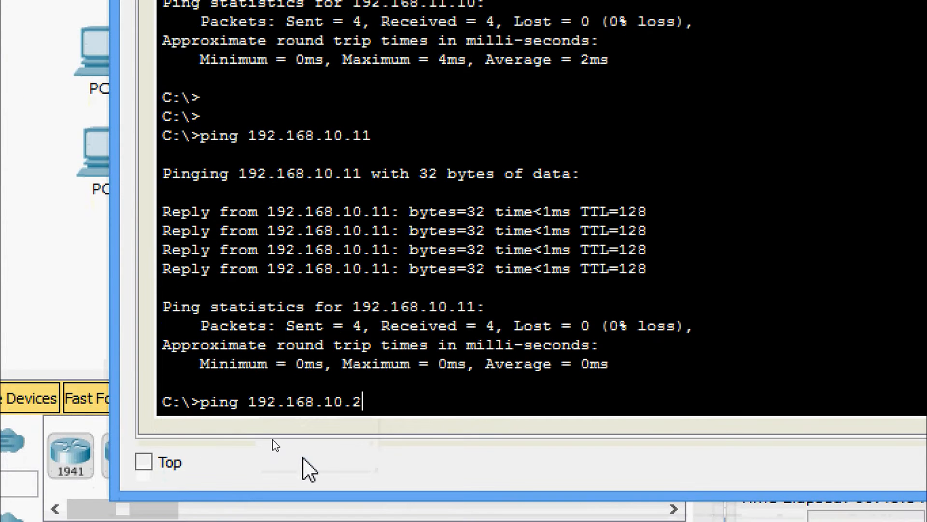
{"action": "key", "text": "Return"}
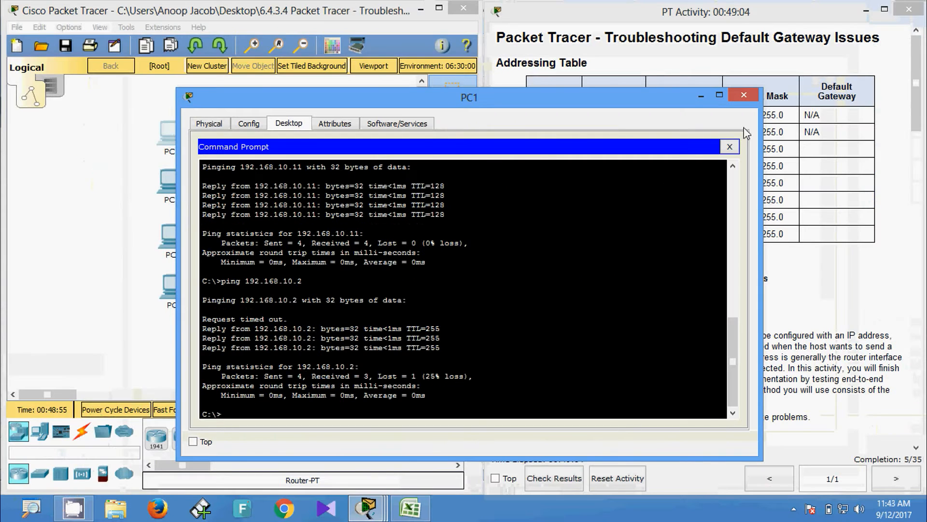
{"action": "left_click", "coordinate": [744, 96]}
Open PC2's command prompt and ping S1 at 192.168.10.2
{"action": "left_click", "coordinate": [185, 192]}
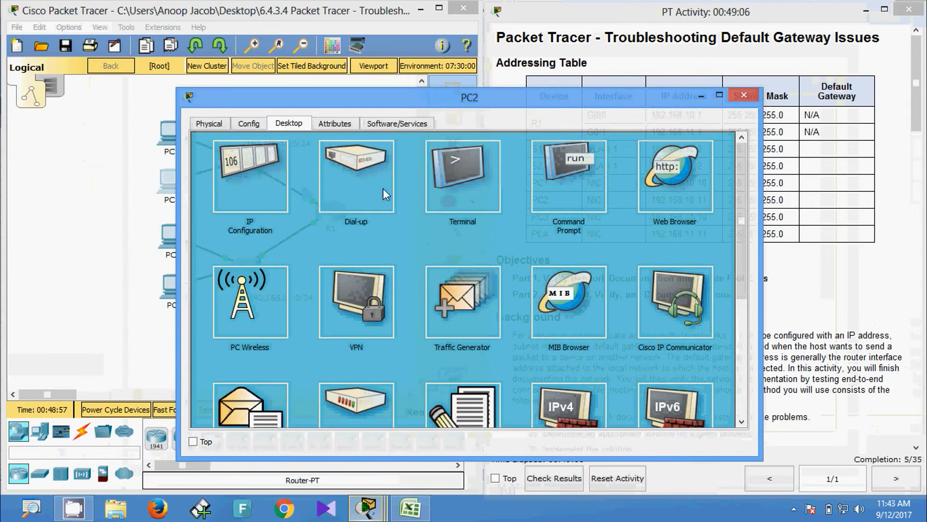
{"action": "left_click", "coordinate": [533, 193]}
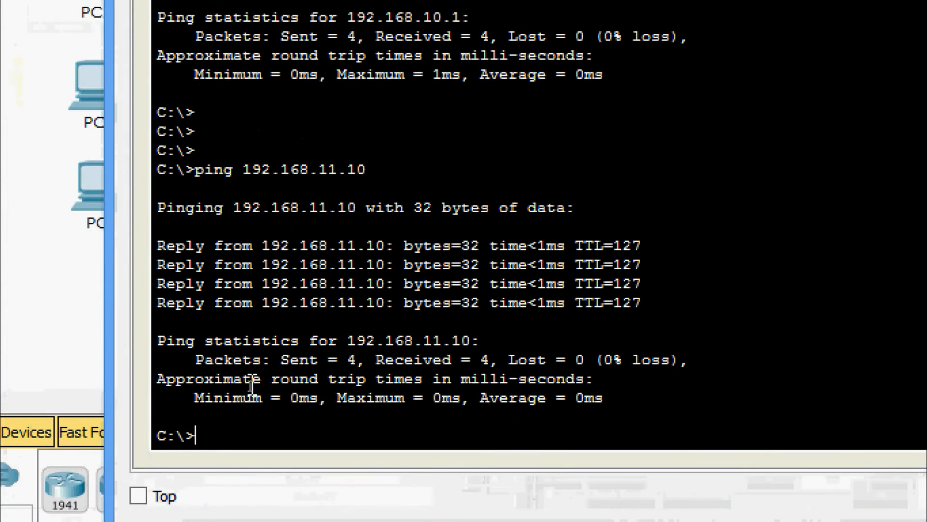
{"action": "type", "text": "ping"}
{"action": "right_click", "coordinate": [266, 437]}
{"action": "left_click", "coordinate": [301, 483]}
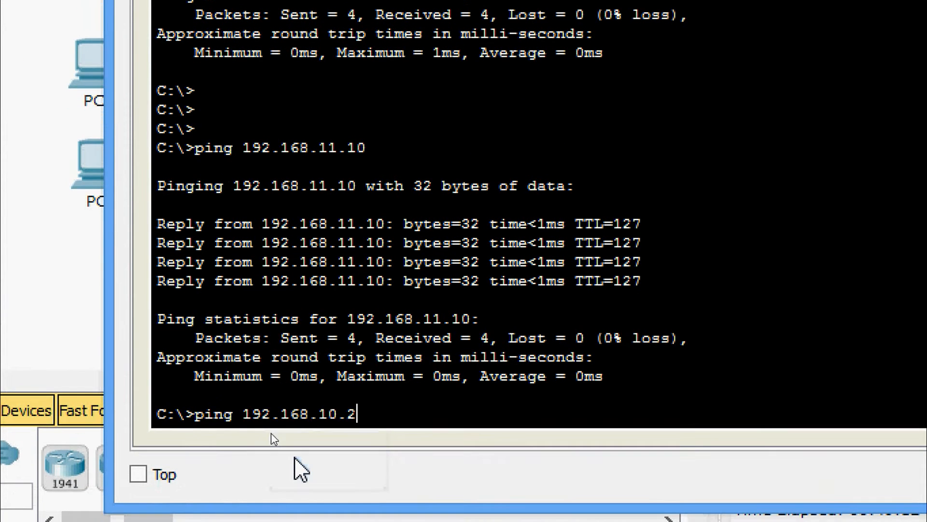
{"action": "key", "text": "Return"}
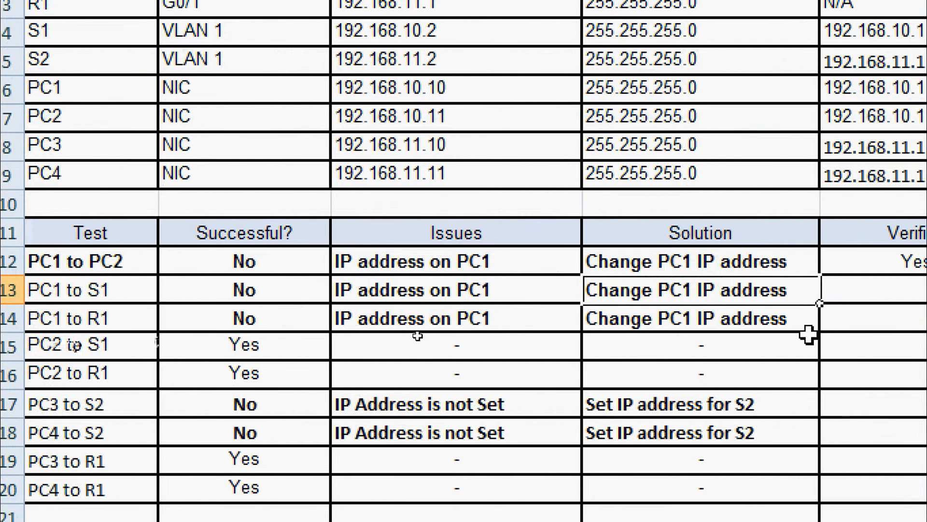
Enter Yes in the Excel table's Verified column for the PC1 to S1 test
{"action": "left_click", "coordinate": [797, 291]}
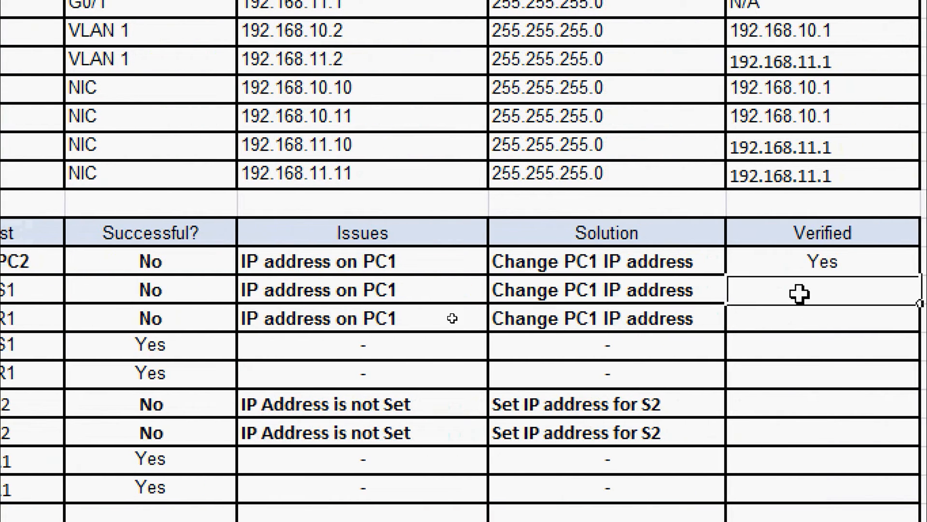
{"action": "type", "text": "Yes"}
{"action": "key", "text": "Return"}
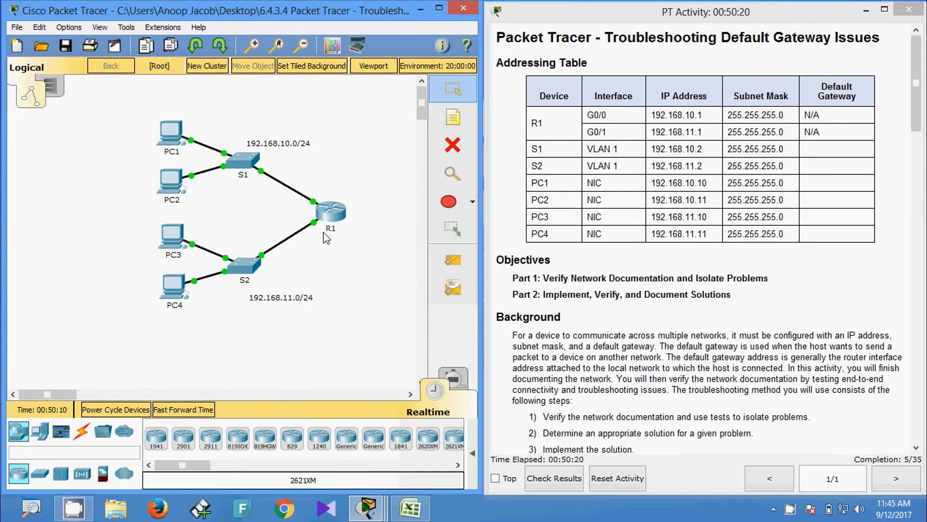
Open PC1's command prompt, check the next test in the Excel table, and ping R1 at 192.168.10.1
{"action": "left_click", "coordinate": [175, 135]}
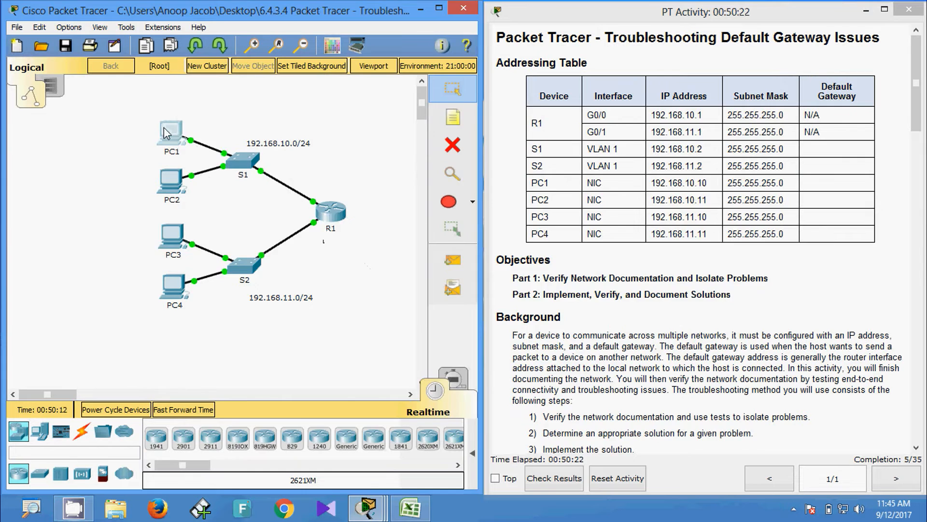
{"action": "left_click", "coordinate": [560, 189]}
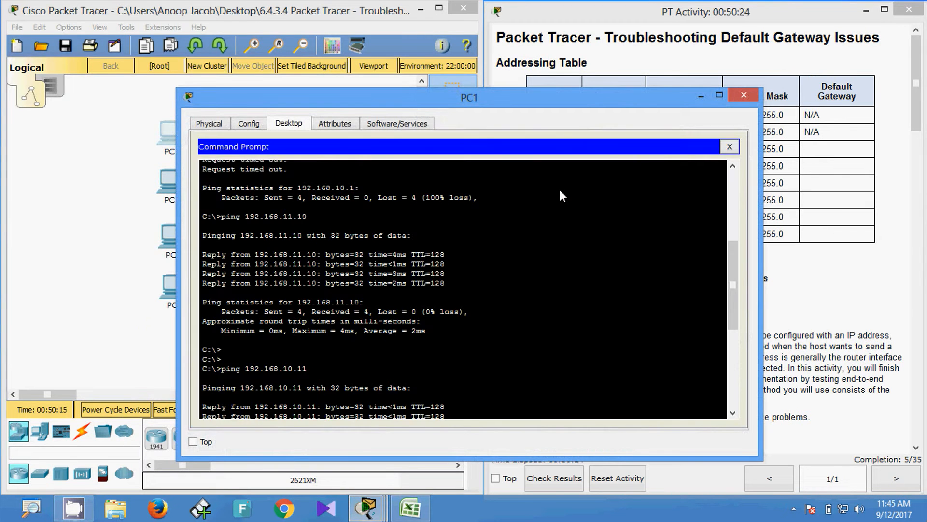
{"action": "left_click", "coordinate": [404, 504]}
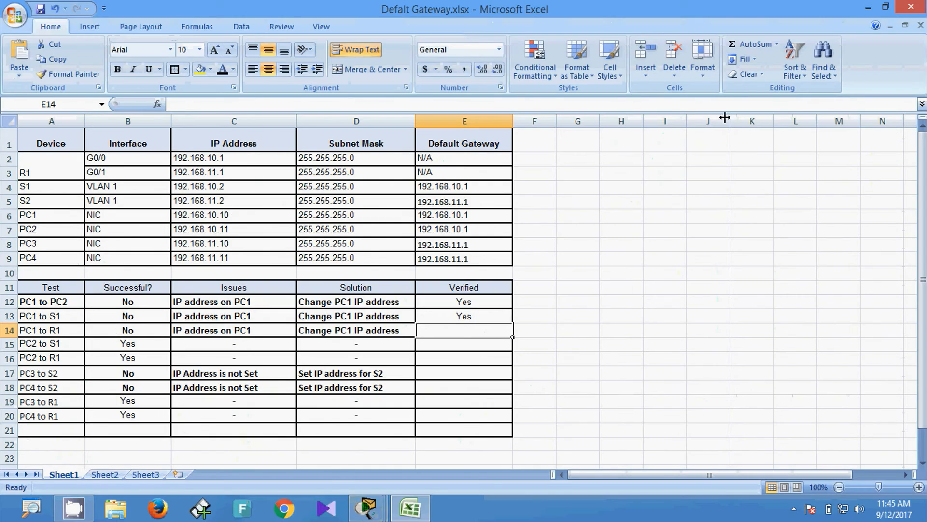
{"action": "left_click", "coordinate": [865, 9]}
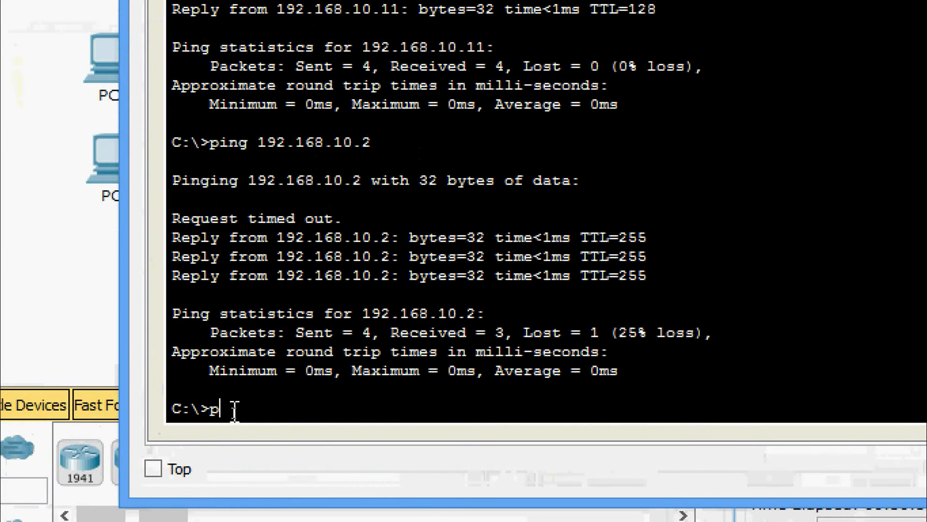
{"action": "type", "text": "i"}
{"action": "key", "text": "Up"}
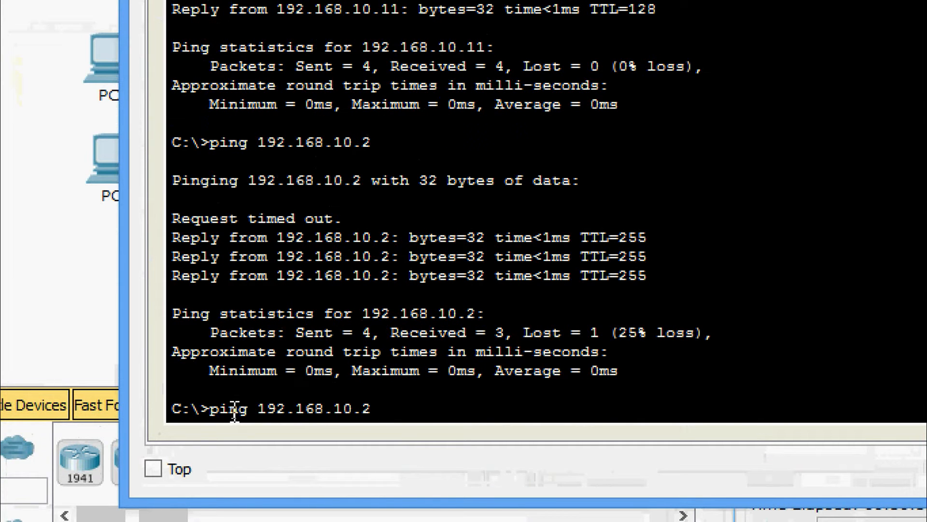
{"action": "key", "text": "BackSpace"}
{"action": "type", "text": "1"}
{"action": "key", "text": "Return"}
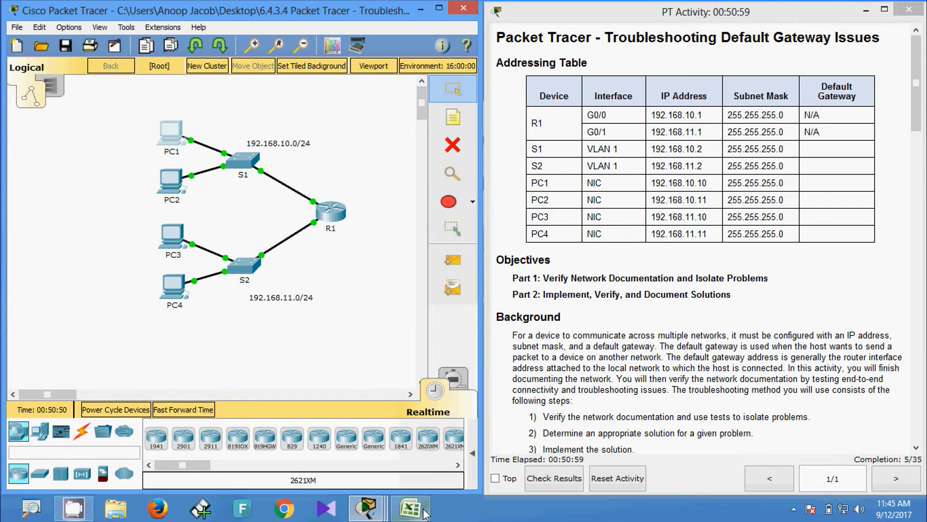
Switch to the Excel table and enter Yes in the Verified column for the PC1 to R1 test
{"action": "left_click", "coordinate": [410, 507]}
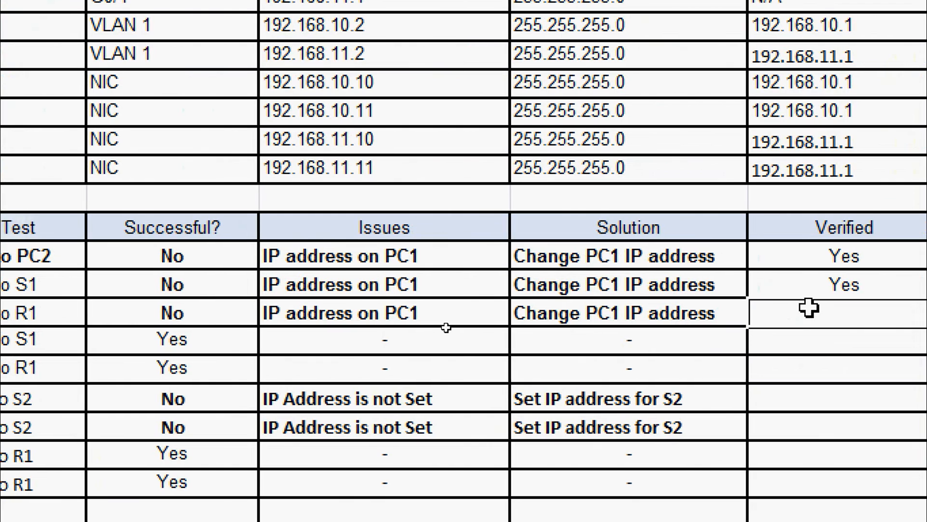
{"action": "type", "text": "Yes"}
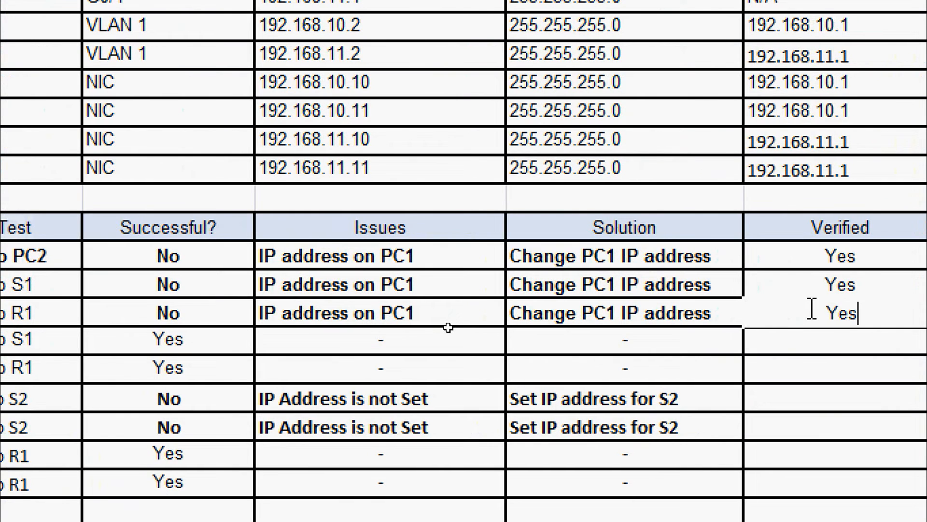
{"action": "key", "text": "Return"}
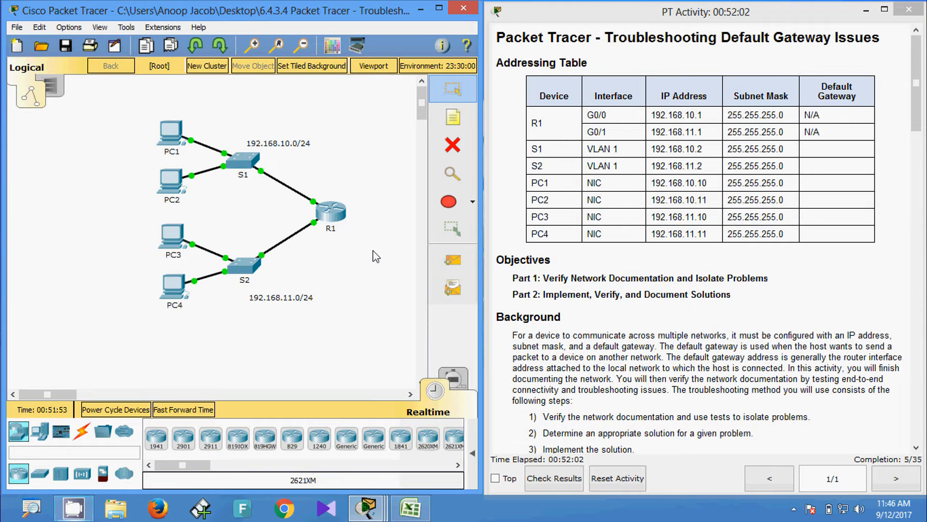
Open S2's CLI and copy S2's VLAN 1 address 192.168.11.2 from the activity's addressing table
{"action": "left_click", "coordinate": [246, 268]}
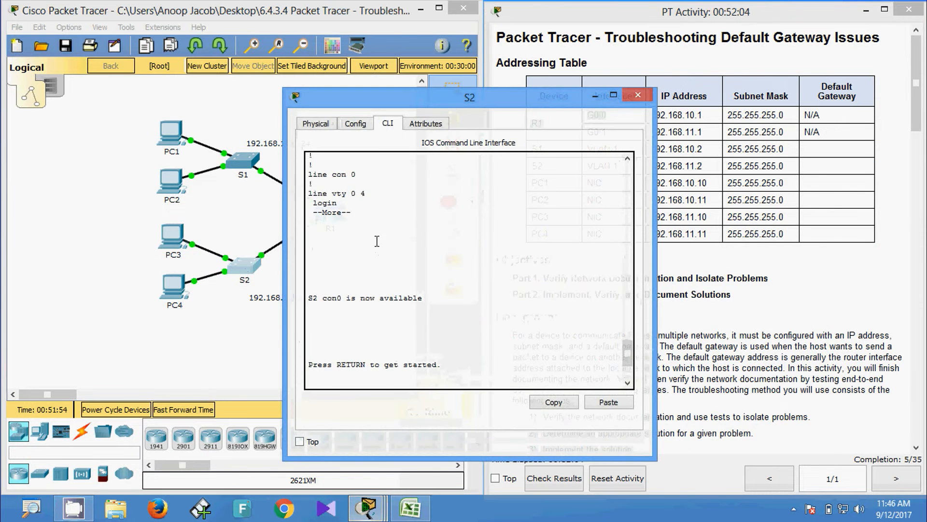
{"action": "key", "text": "Return"}
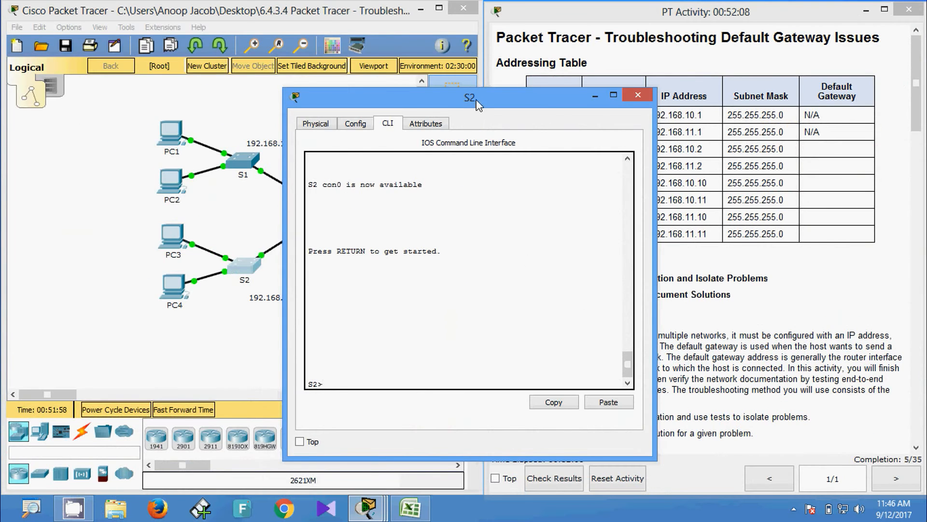
{"action": "left_click_drag", "start_coordinate": [468, 99], "coordinate": [294, 65]}
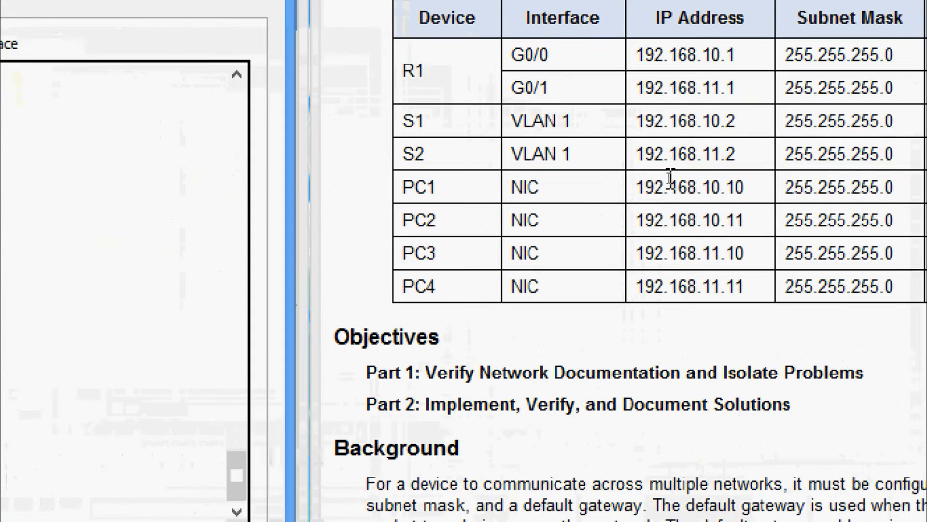
{"action": "left_click_drag", "start_coordinate": [651, 165], "coordinate": [738, 157]}
{"action": "key", "text": "ctrl+c"}
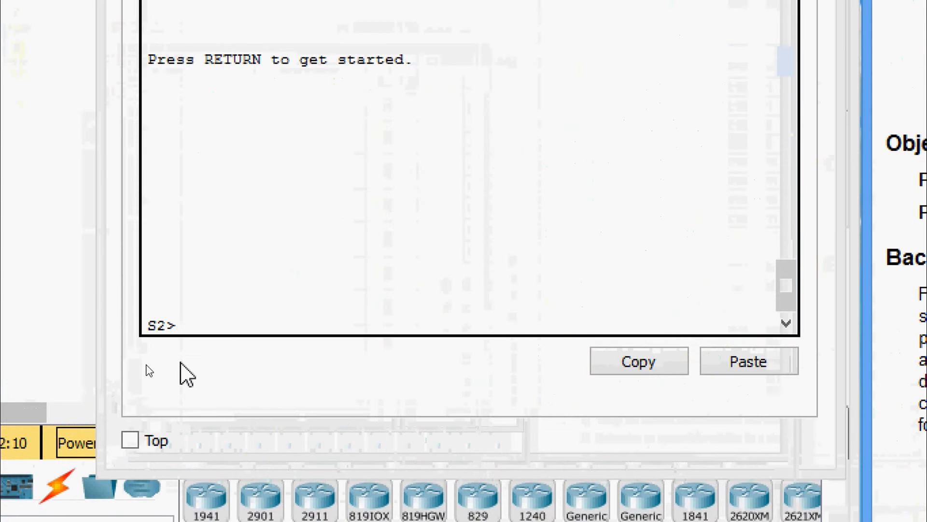
Enter privileged mode and global configuration mode on S2 with enable and conf t
{"action": "left_click", "coordinate": [218, 324]}
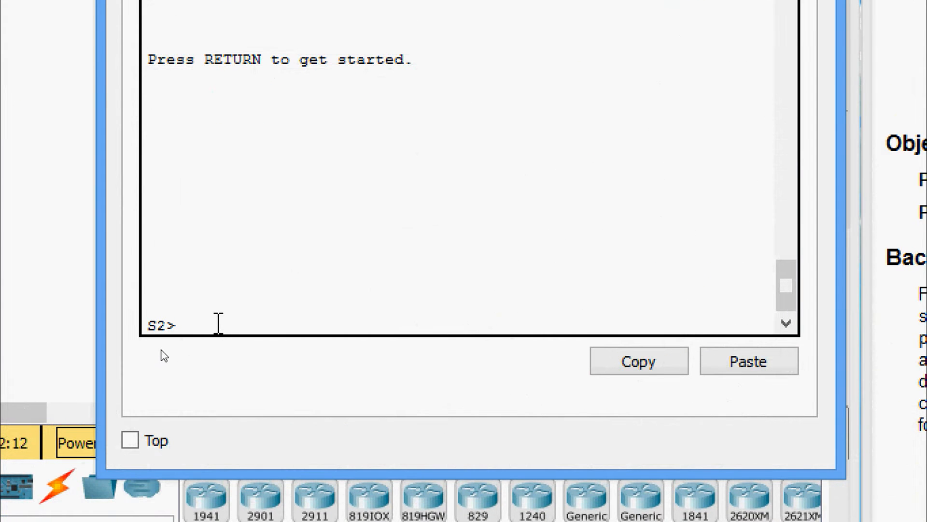
{"action": "type", "text": "ena"}
{"action": "key", "text": "Tab"}
{"action": "key", "text": "Return"}
{"action": "type", "text": "con"}
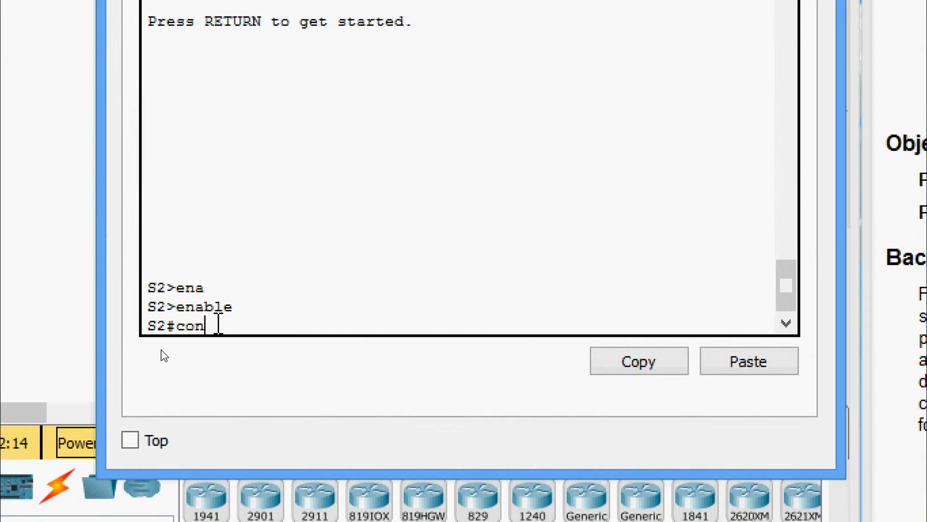
{"action": "type", "text": "f t"}
{"action": "key", "text": "Return"}
{"action": "key", "text": "Return"}
{"action": "key", "text": "Return"}
Enter interface configuration mode for S2's VLAN 1 with interface vlan 1
{"action": "type", "text": "ig)#i"}
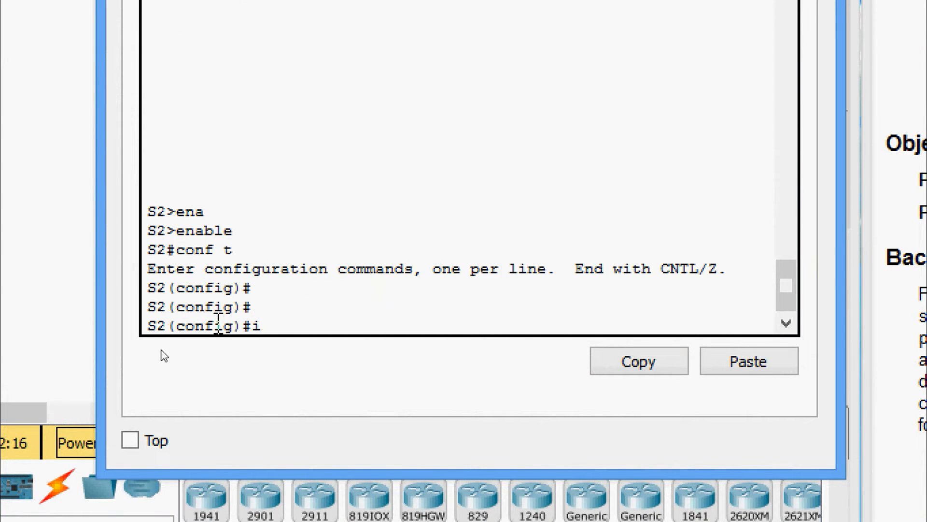
{"action": "type", "text": "nter"}
{"action": "key", "text": "Tab"}
{"action": "type", "text": "vl"}
{"action": "key", "text": "Tab"}
{"action": "type", "text": "1"}
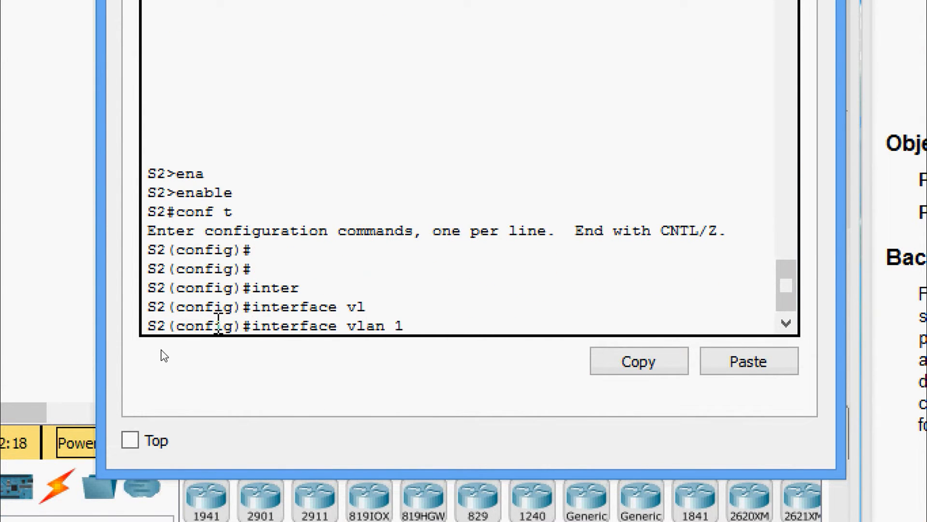
{"action": "key", "text": "Return"}
Assign S2's VLAN 1 interface the IP address 192.168.11.2 with subnet mask 255.255.255.0
{"action": "type", "text": "ip ad"}
{"action": "key", "text": "Tab"}
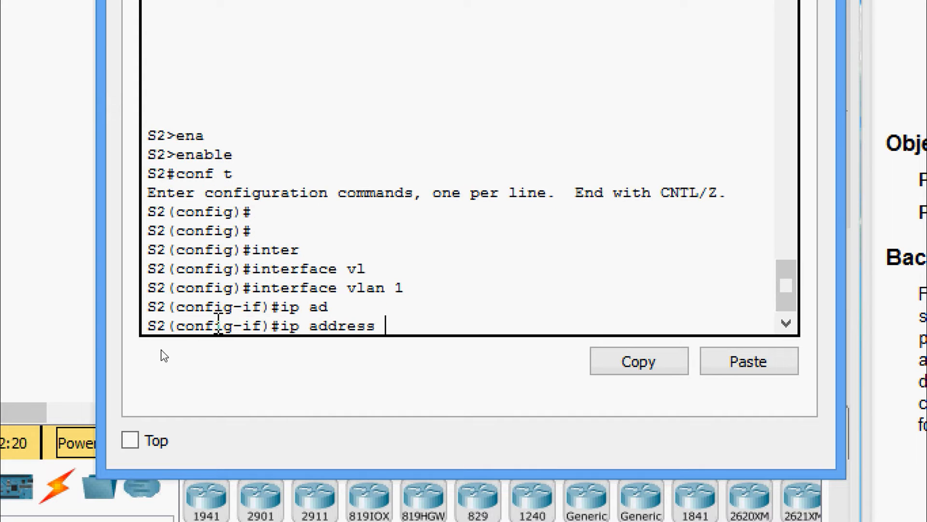
{"action": "right_click", "coordinate": [395, 327]}
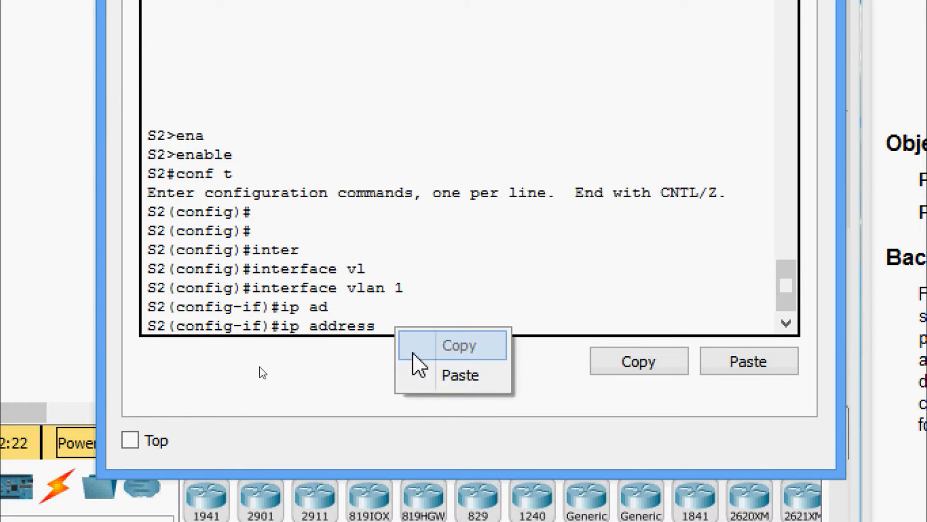
{"action": "left_click", "coordinate": [423, 382]}
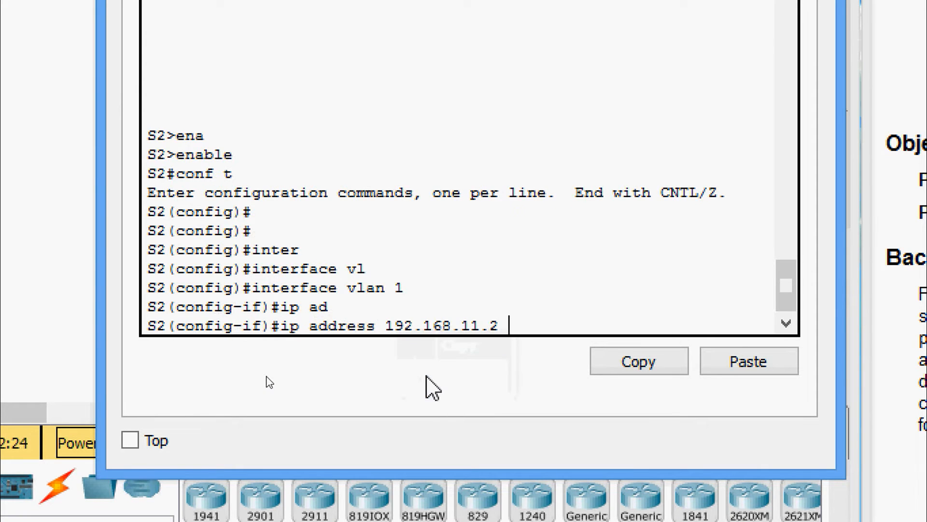
{"action": "type", "text": "255.25"}
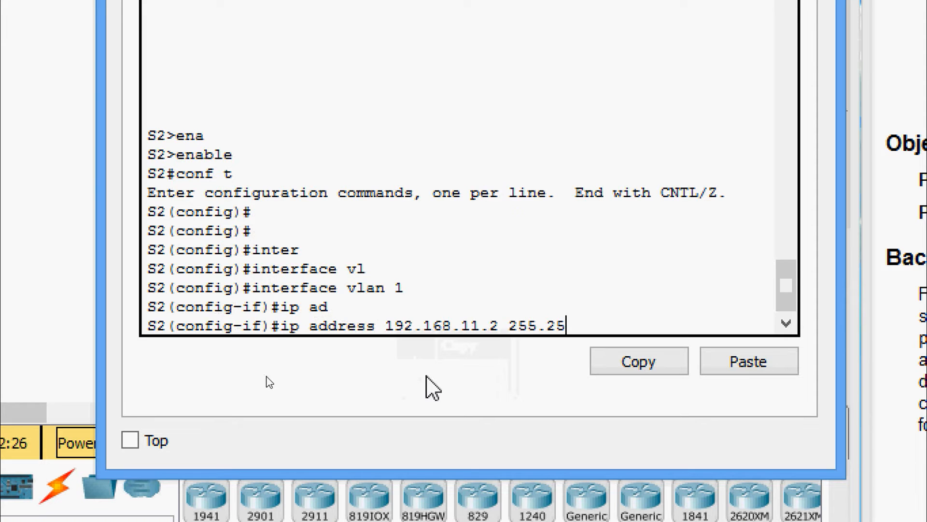
{"action": "type", "text": "5.255.0"}
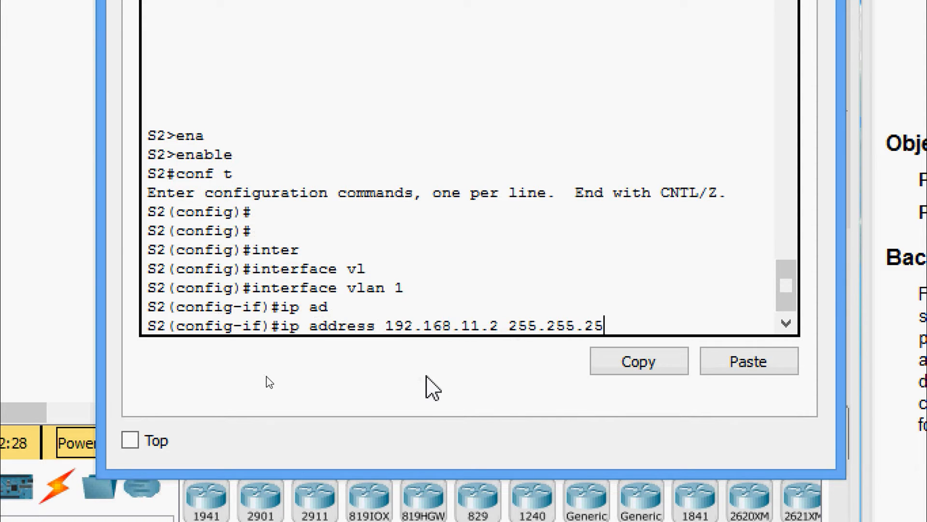
{"action": "key", "text": "Return"}
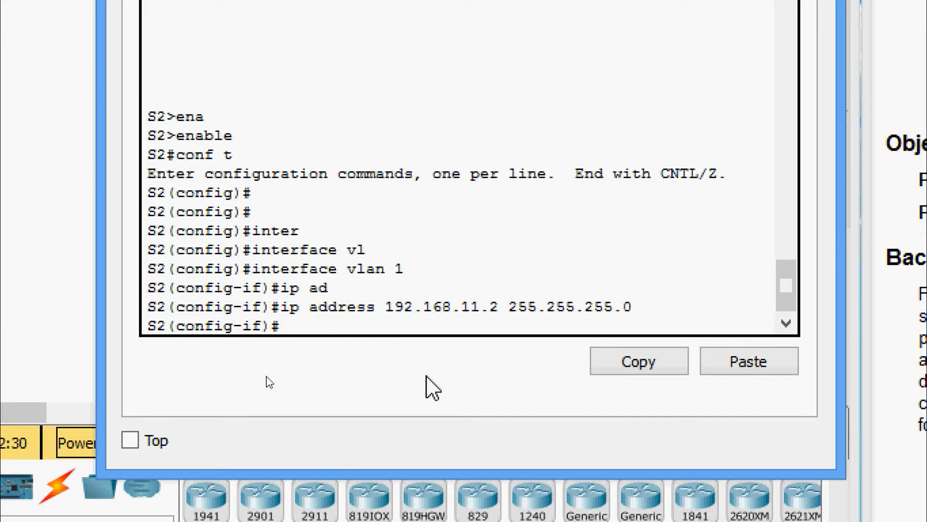
Enable S2's VLAN 1 interface with no shutdown
{"action": "type", "text": "n o h"}
{"action": "key", "text": "BackSpace"}
{"action": "type", "text": "shut"}
{"action": "key", "text": "Tab"}
{"action": "key", "text": "Return"}
{"action": "key", "text": "Return"}
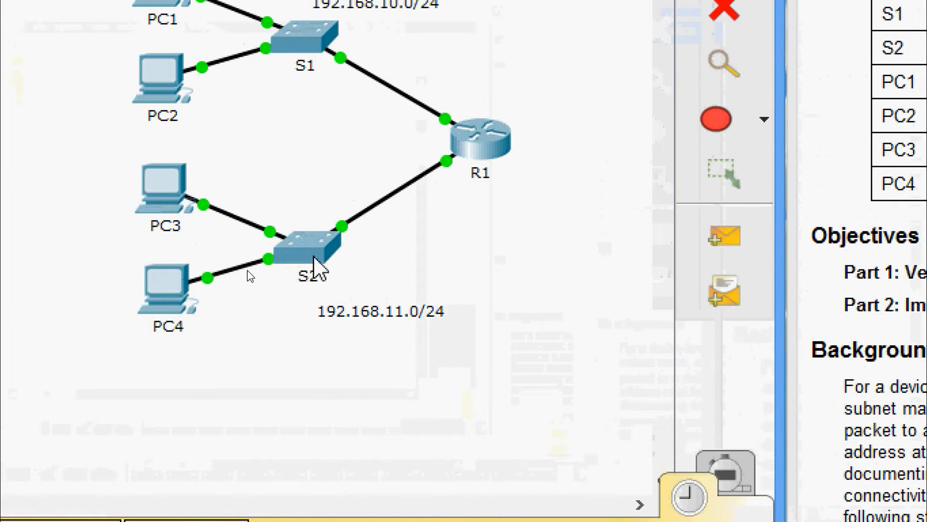
Ping S2 at 192.168.11.2 from PC3's command prompt, and close PC3's window
{"action": "left_click", "coordinate": [173, 196]}
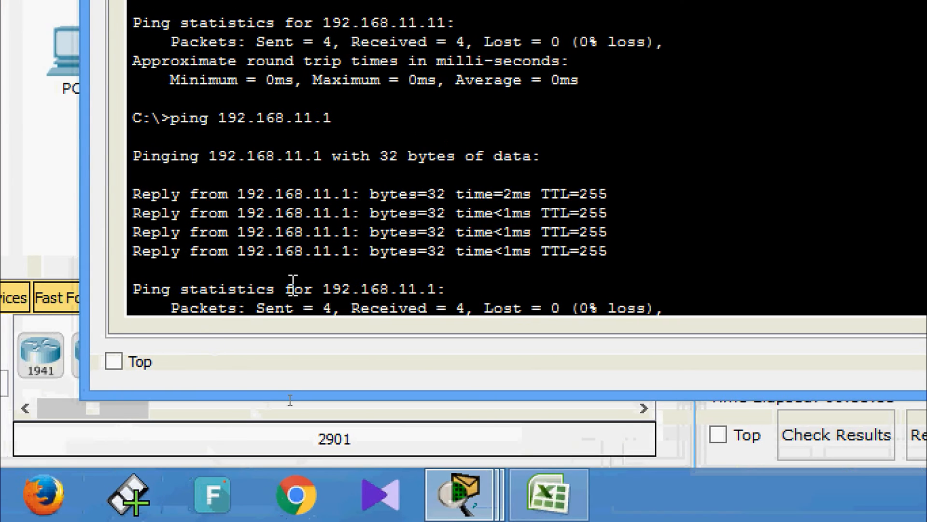
{"action": "key", "text": "Return"}
{"action": "key", "text": "Return"}
{"action": "type", "text": "ping"}
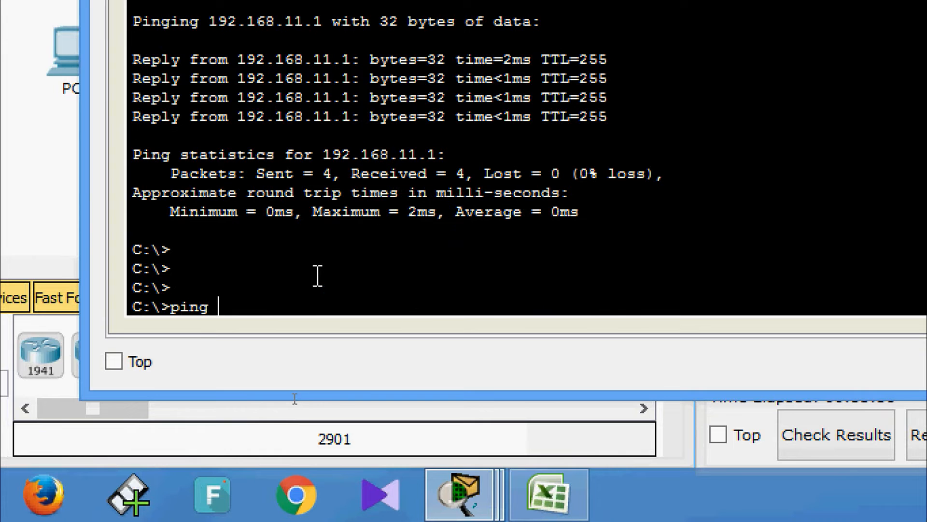
{"action": "right_click", "coordinate": [310, 305]}
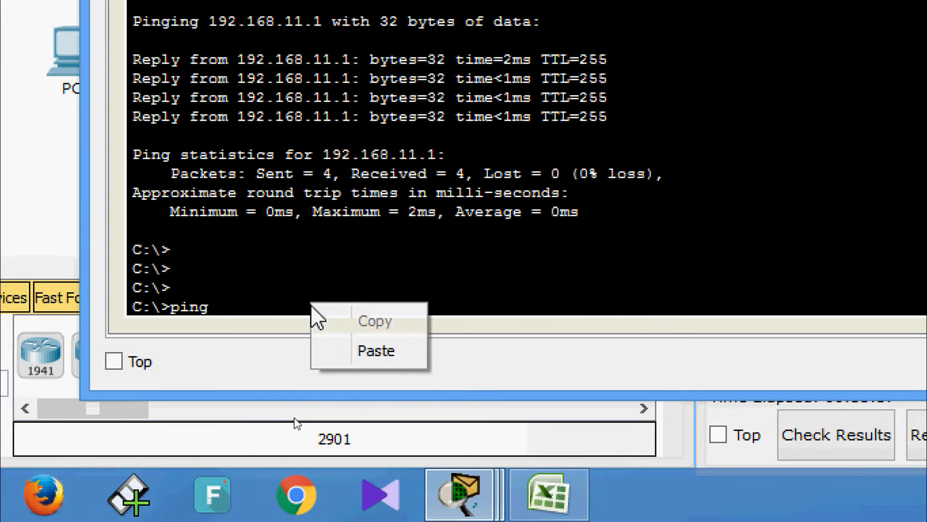
{"action": "left_click", "coordinate": [326, 340]}
{"action": "key", "text": "Return"}
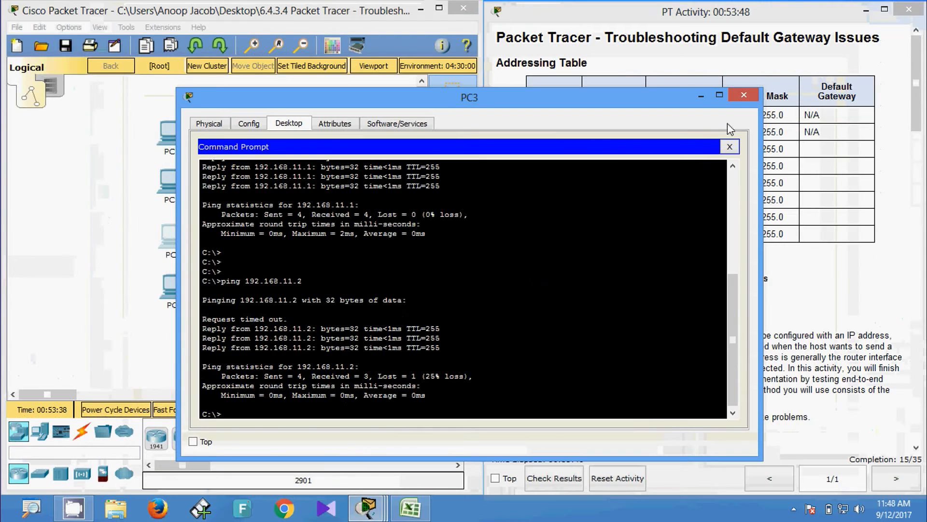
{"action": "left_click", "coordinate": [743, 95]}
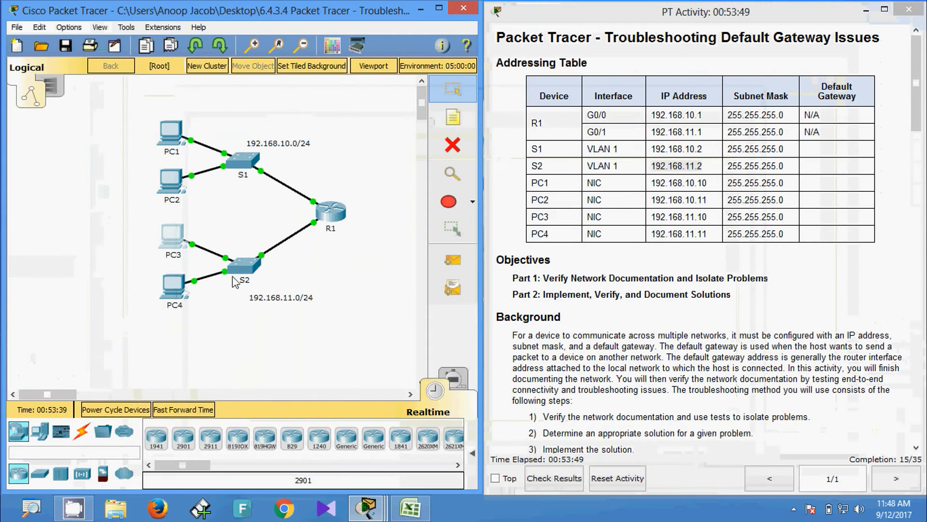
Ping S2 at 192.168.11.2 from PC4's command prompt
{"action": "left_click", "coordinate": [170, 284]}
{"action": "left_click", "coordinate": [568, 176]}
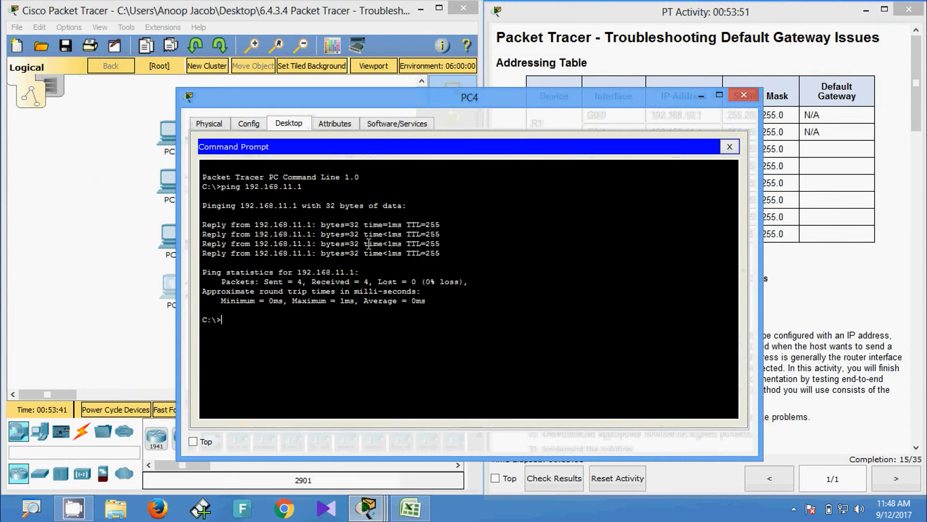
{"action": "type", "text": "p"}
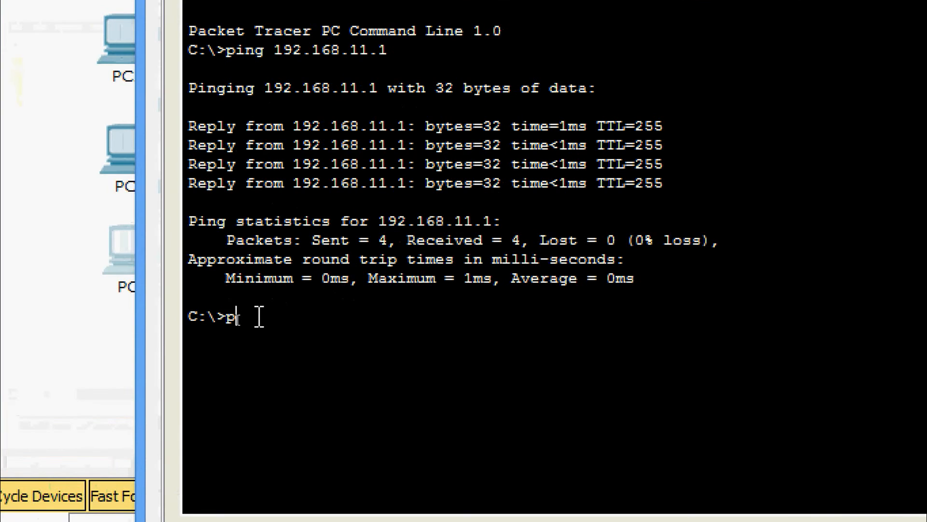
{"action": "type", "text": "ing"}
{"action": "right_click", "coordinate": [293, 318]}
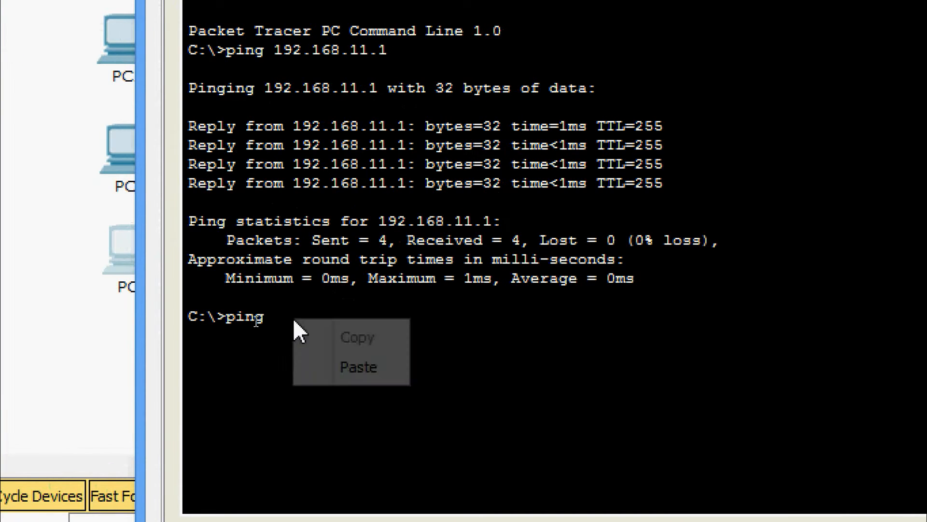
{"action": "left_click", "coordinate": [329, 367]}
{"action": "key", "text": "Return"}
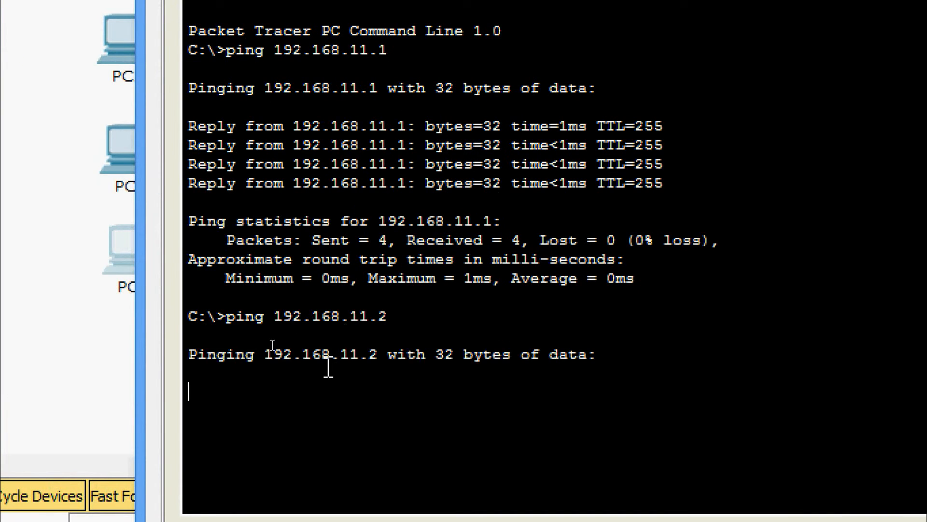
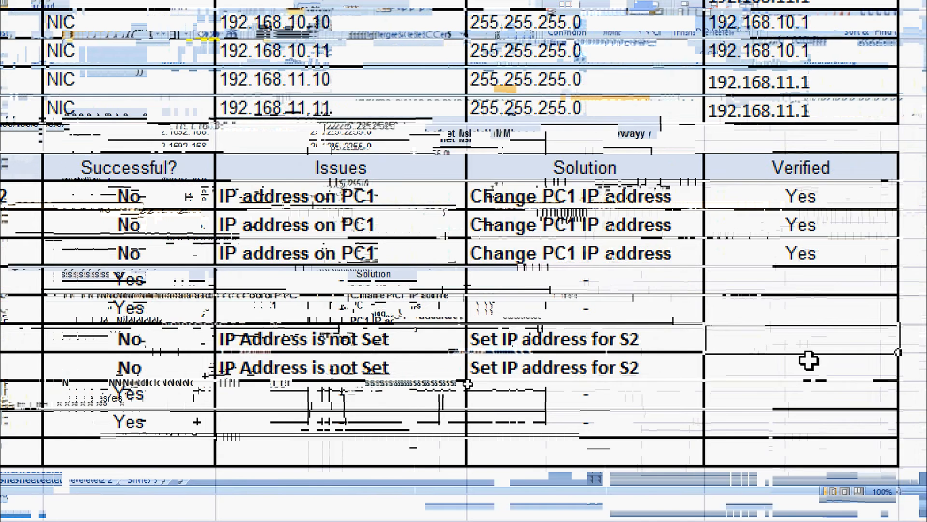
In the Excel table's Verified column, enter Yes for the PC3 to S2 and PC4 to S2 tests
{"action": "type", "text": "Yes"}
{"action": "key", "text": "Return"}
{"action": "type", "text": "Yes"}
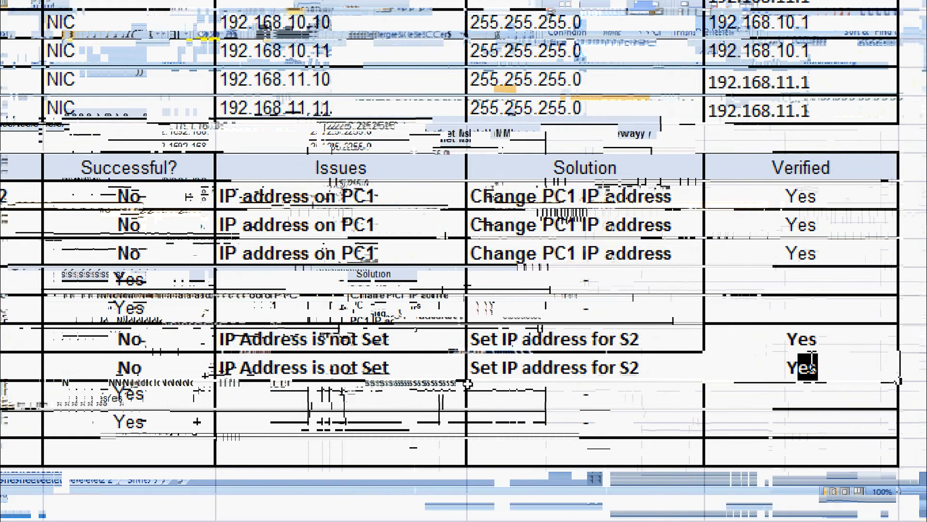
{"action": "key", "text": "Return"}
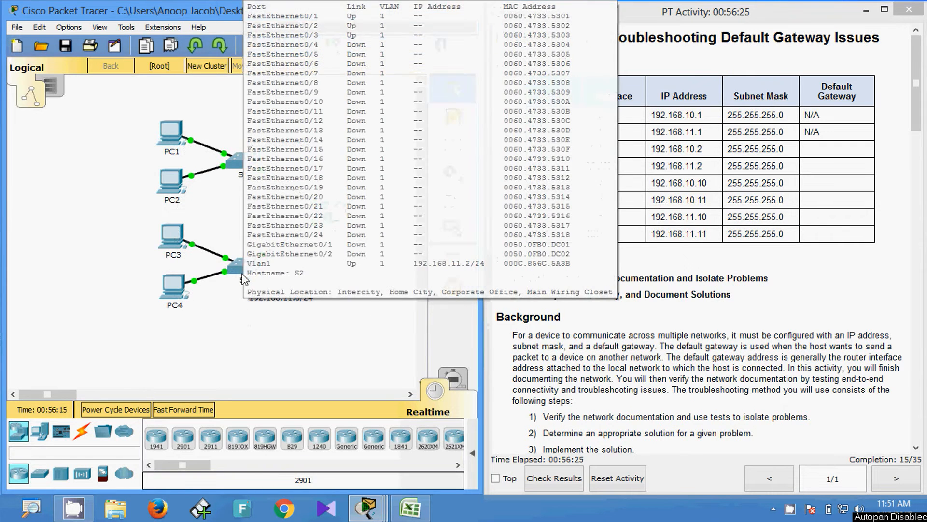
Return to Packet Tracer and ping PC3 at 192.168.11.10 from PC1's command prompt
{"action": "left_click_drag", "start_coordinate": [235, 332], "coordinate": [275, 265]}
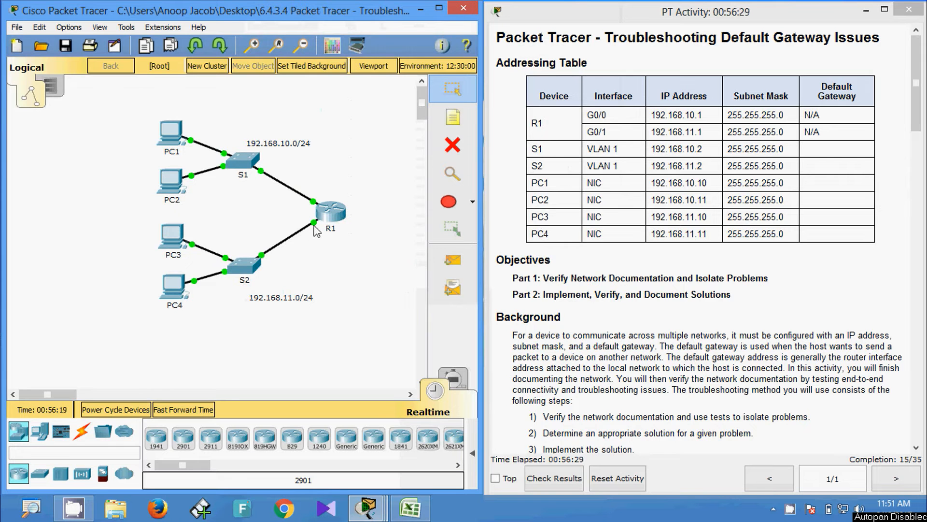
{"action": "mouse_move", "coordinate": [315, 230]}
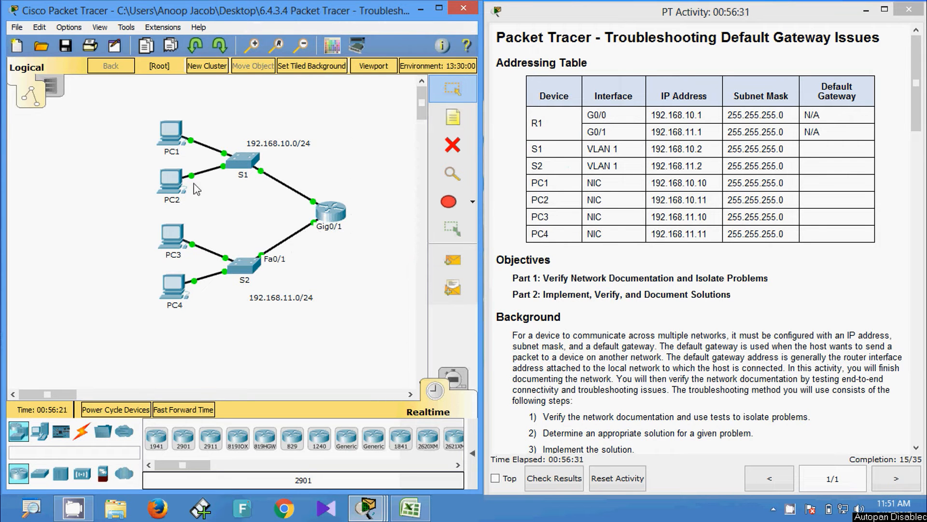
{"action": "left_click", "coordinate": [171, 135]}
{"action": "left_click", "coordinate": [560, 193]}
{"action": "left_click_drag", "start_coordinate": [502, 97], "coordinate": [748, 56]}
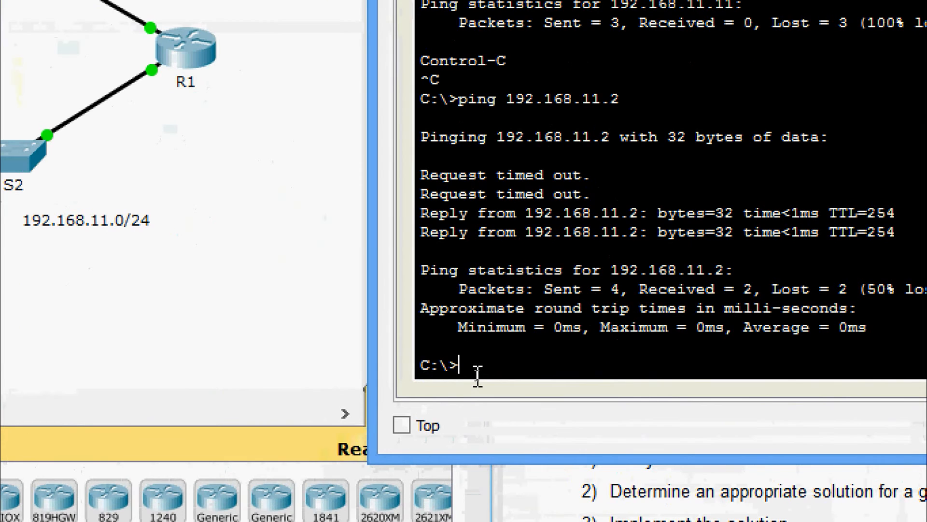
{"action": "key", "text": "Up"}
{"action": "key", "text": "BackSpace"}
{"action": "type", "text": "10"}
{"action": "key", "text": "Return"}
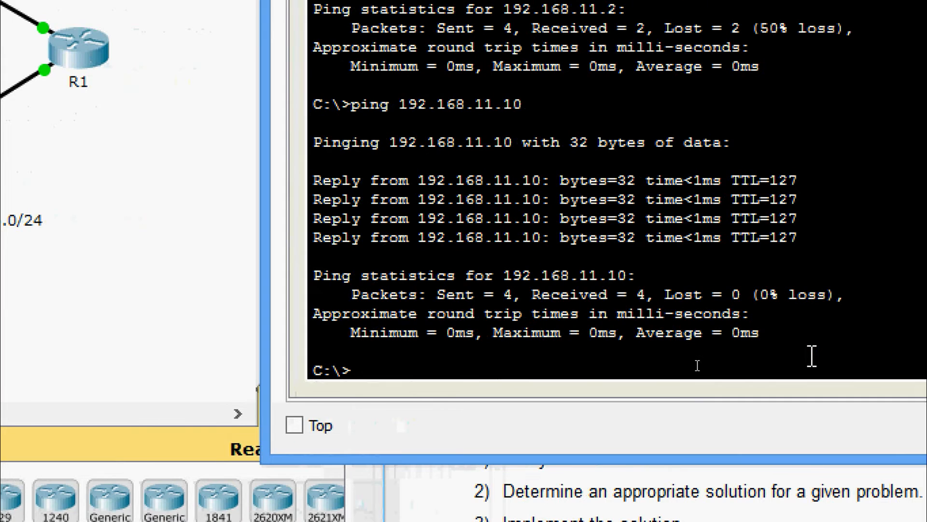
Ping PC4's documented address 192.168.11.11 from PC1
{"action": "key", "text": "Up"}
{"action": "key", "text": "BackSpace"}
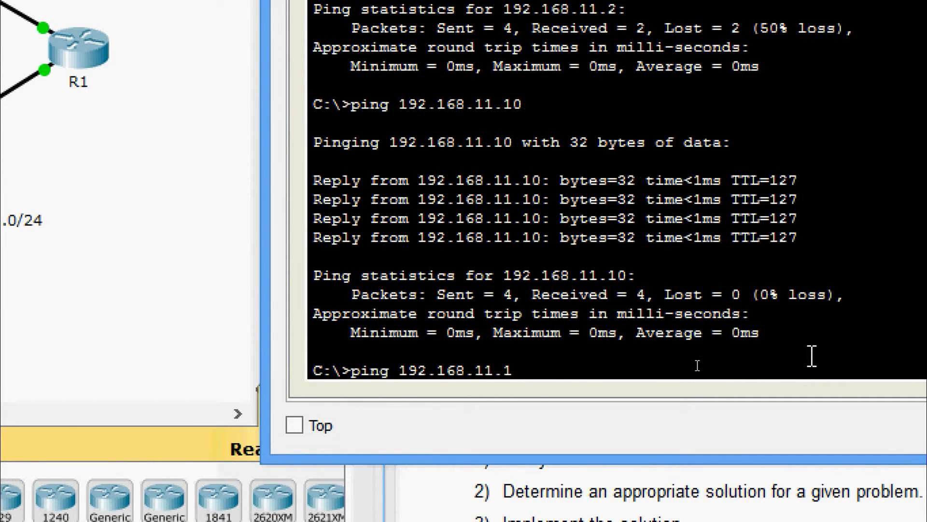
{"action": "type", "text": "1"}
{"action": "key", "text": "Return"}
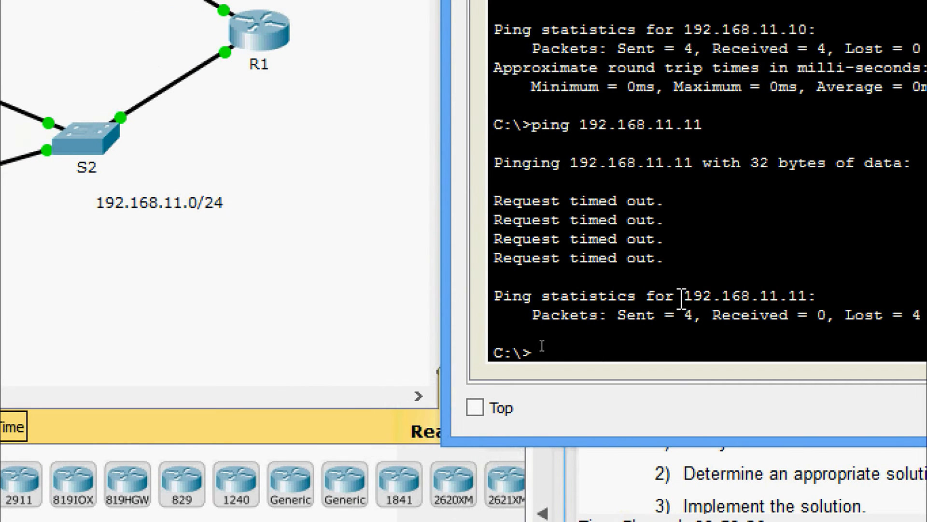
From PC1, ping S2 at 192.168.11.2 and R1's G0/1 address 192.168.11.1
{"action": "key", "text": "Up"}
{"action": "key", "text": "BackSpace"}
{"action": "key", "text": "BackSpace"}
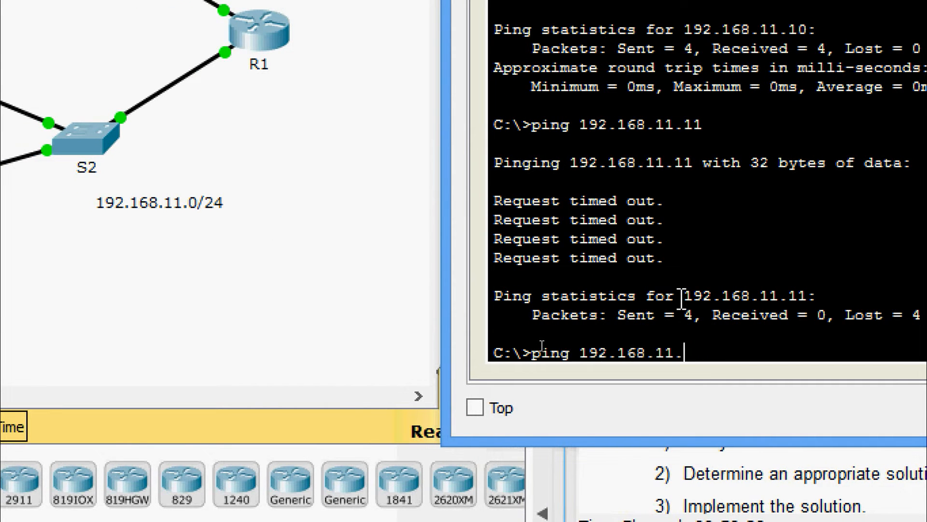
{"action": "type", "text": "2"}
{"action": "key", "text": "Return"}
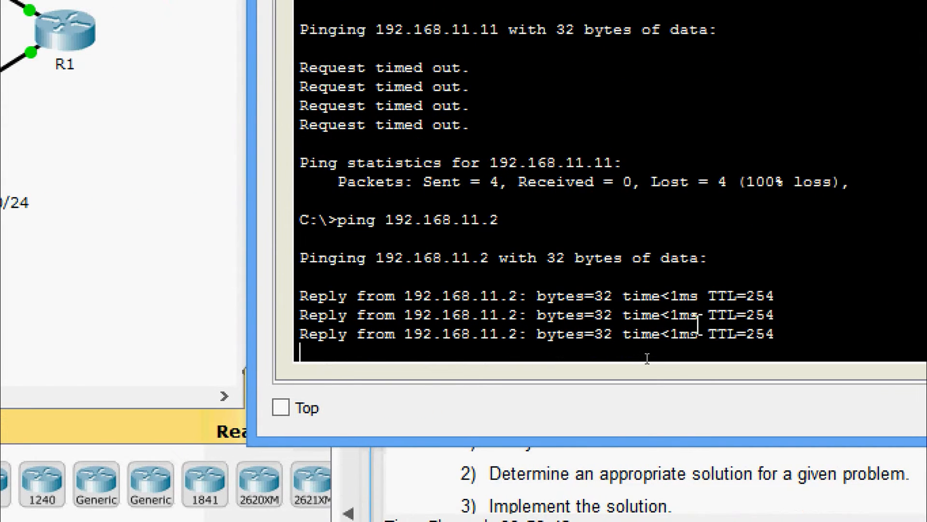
{"action": "key", "text": "Up"}
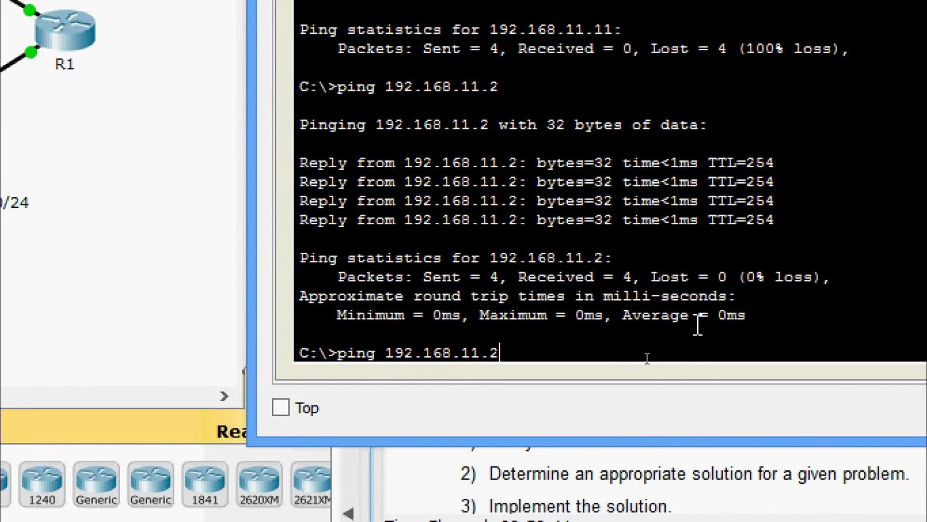
{"action": "key", "text": "BackSpace"}
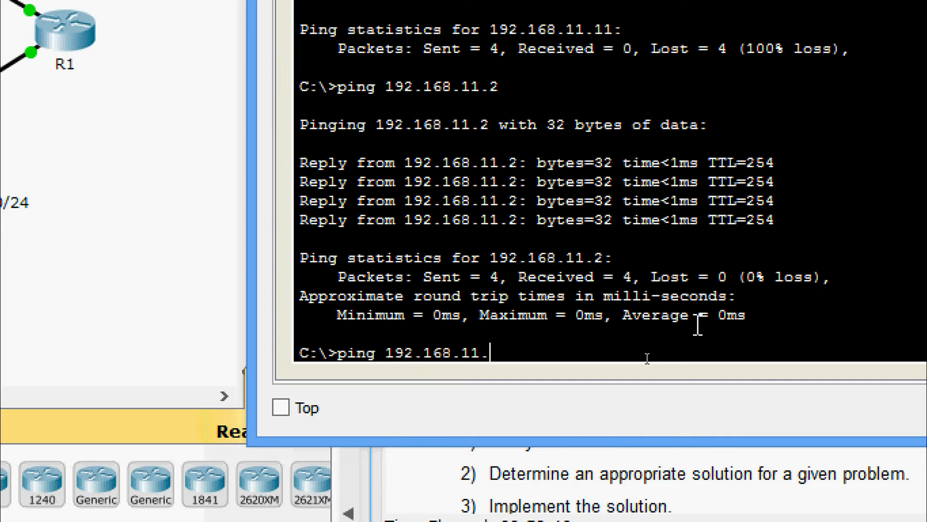
{"action": "type", "text": "1"}
{"action": "key", "text": "Return"}
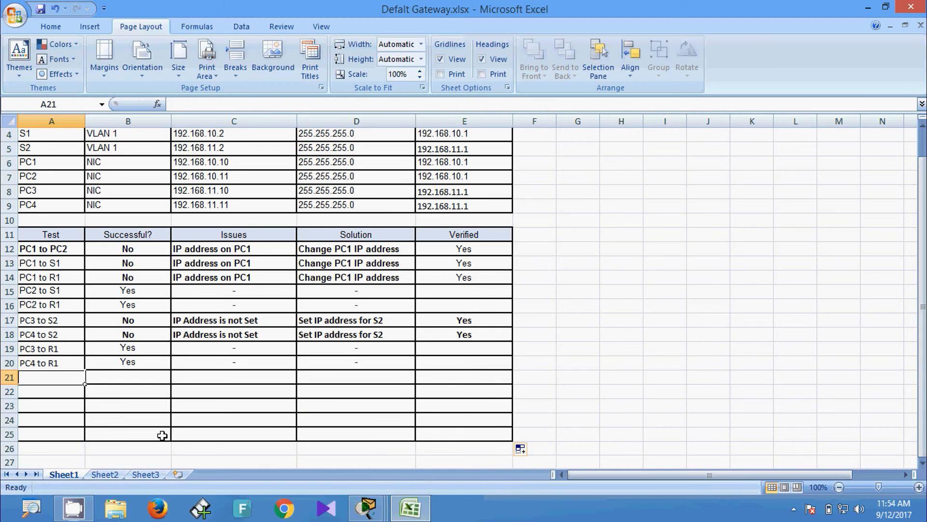
Add the tests PC1 to PC3, PC1 to PC4 and PC1 to S2 in the Test column, rows 21 to 23
{"action": "left_click", "coordinate": [164, 420]}
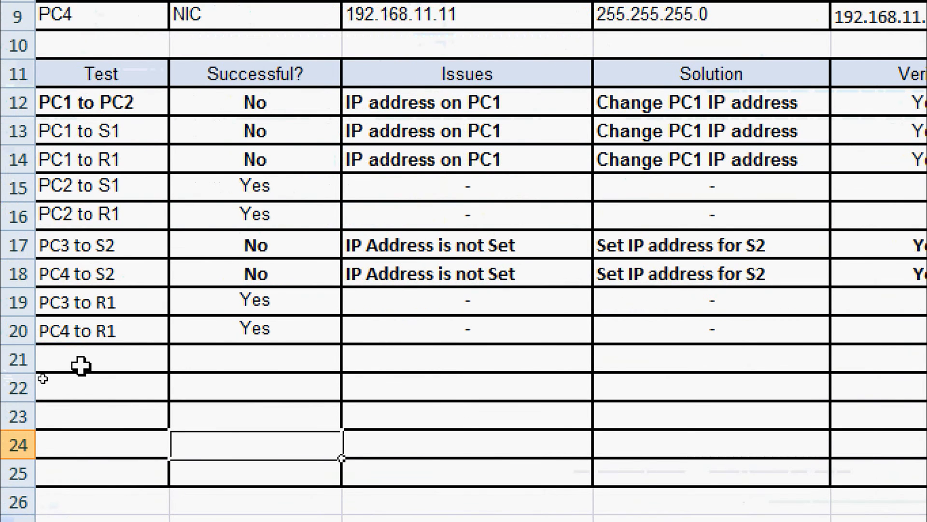
{"action": "left_click", "coordinate": [41, 380]}
{"action": "type", "text": "PC"}
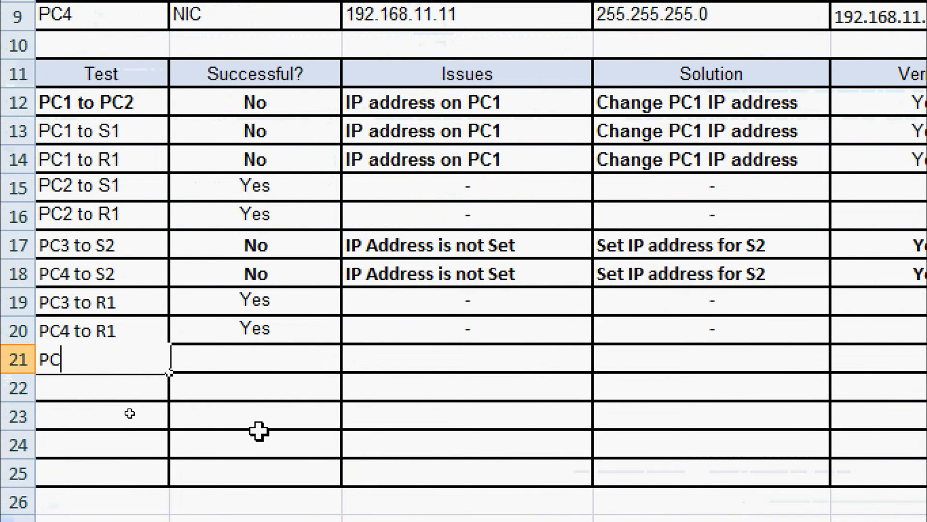
{"action": "type", "text": "1 to "}
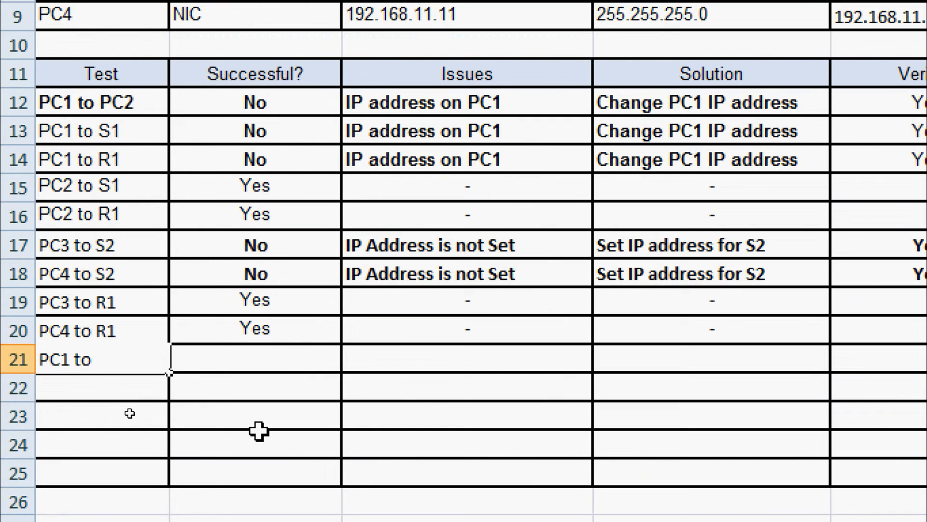
{"action": "type", "text": "PC3"}
{"action": "key", "text": "Return"}
{"action": "type", "text": "PC"}
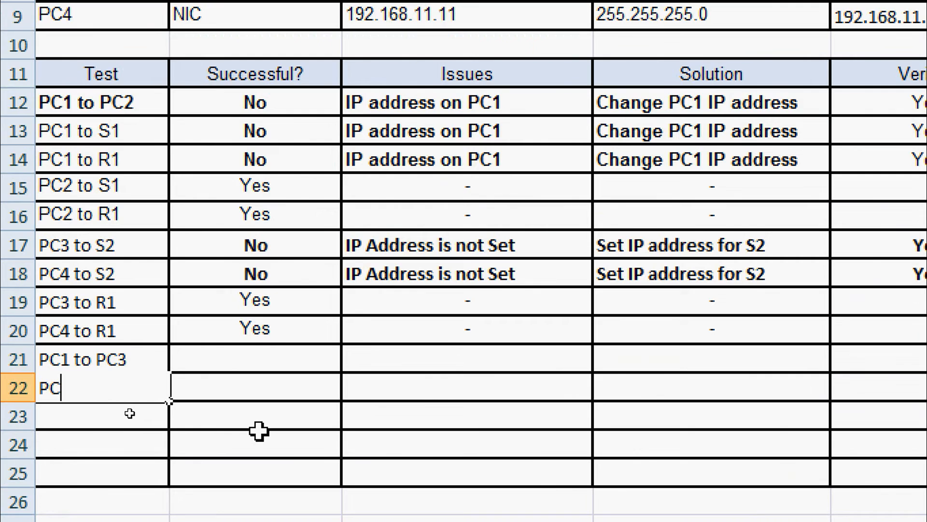
{"action": "type", "text": "1 to P"}
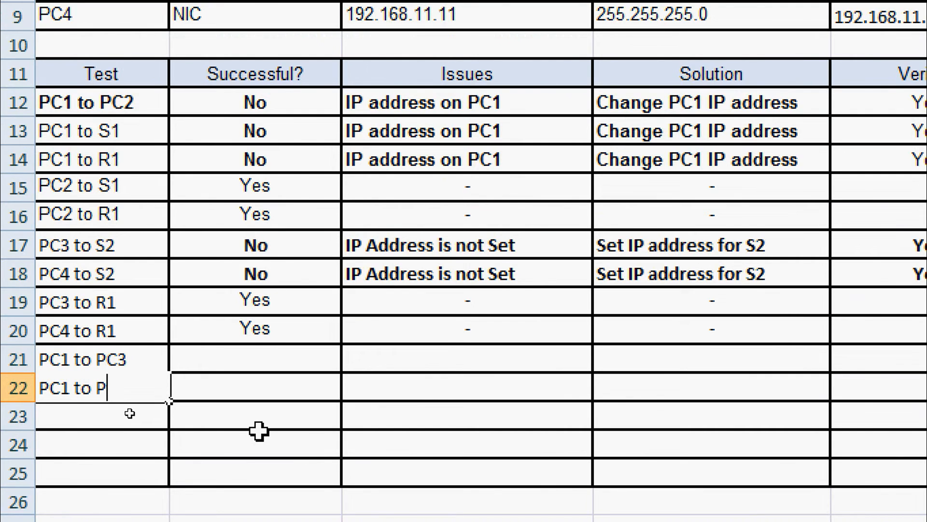
{"action": "type", "text": "C4"}
{"action": "key", "text": "Return"}
{"action": "type", "text": "P"}
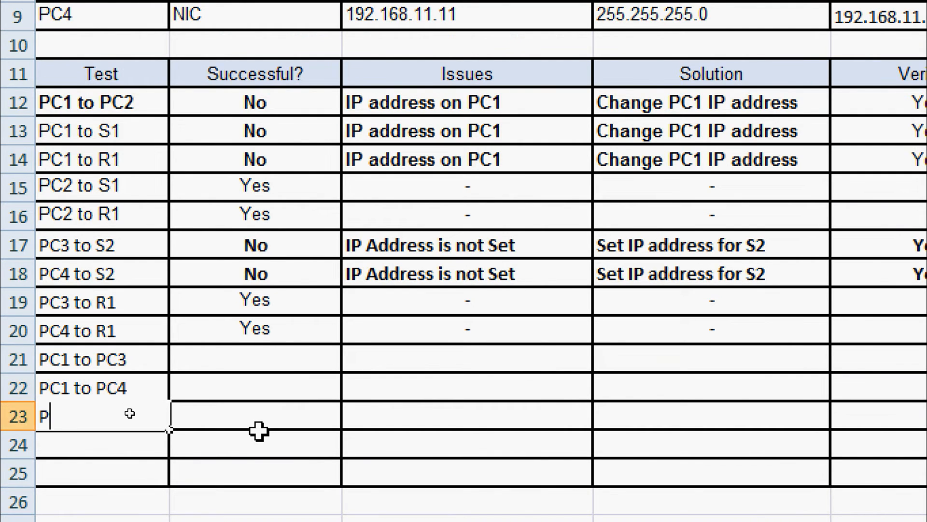
{"action": "type", "text": "C1 to S2"}
{"action": "key", "text": "Return"}
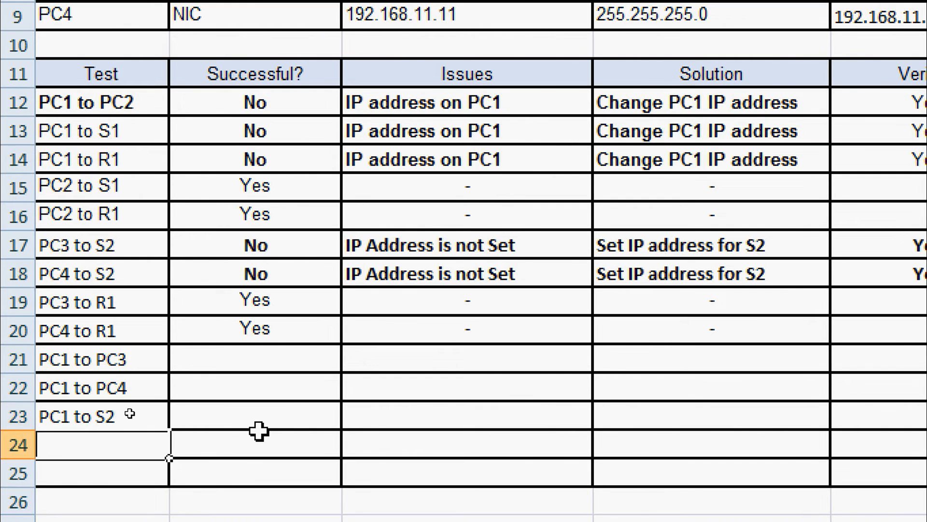
{"action": "type", "text": "PC1 to"}
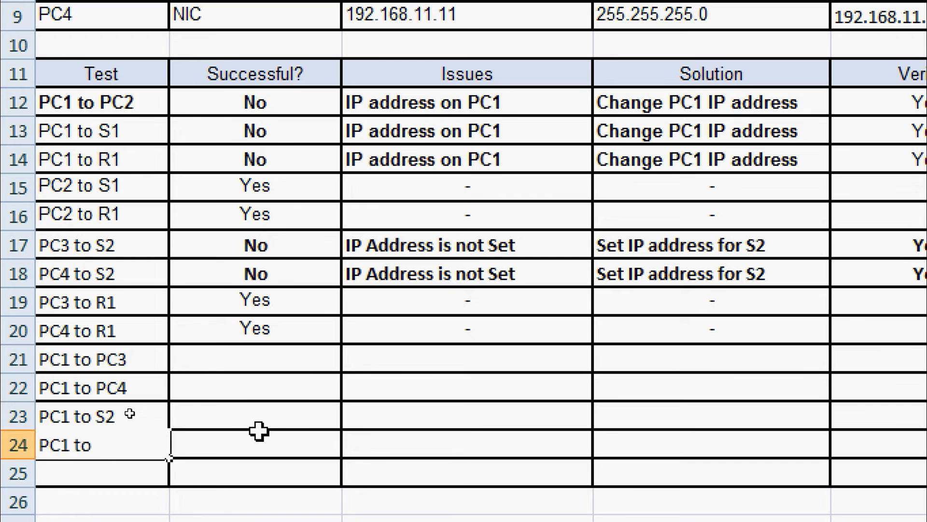
{"action": "key", "text": "BackSpace"}
{"action": "key", "text": "BackSpace"}
{"action": "key", "text": "BackSpace"}
{"action": "key", "text": "BackSpace"}
{"action": "key", "text": "BackSpace"}
{"action": "key", "text": "BackSpace"}
{"action": "key", "text": "BackSpace"}
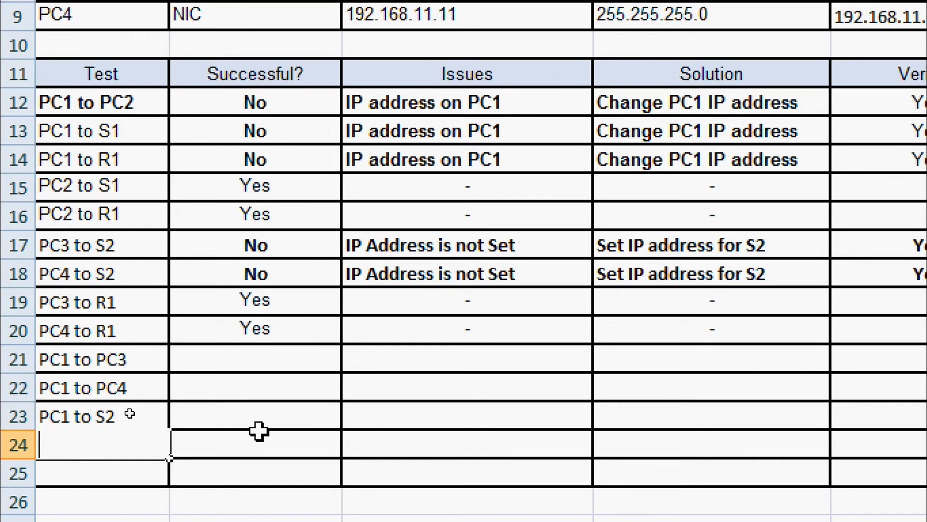
Mark the PC1 to PC3 test as successful with Yes, and copy the dashes from row 20 into its Issues and Solution cells
{"action": "left_click", "coordinate": [245, 362]}
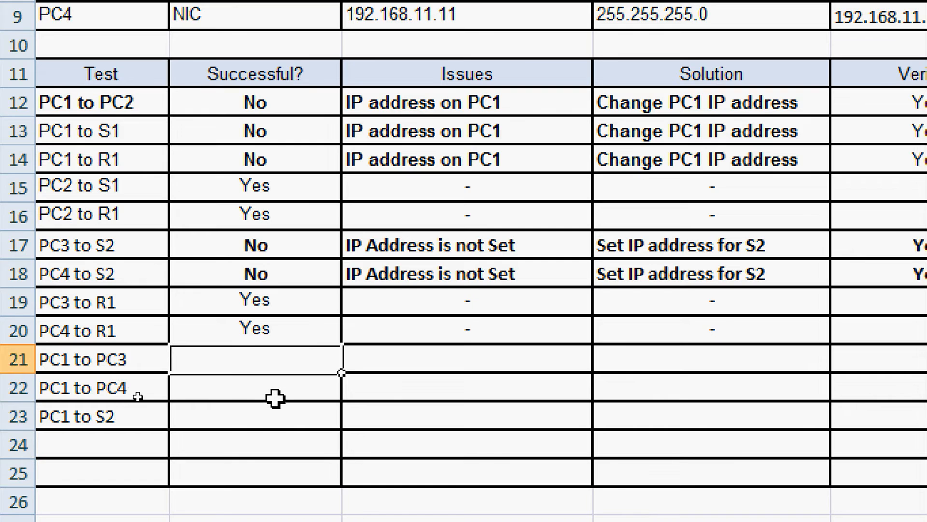
{"action": "type", "text": "Yes"}
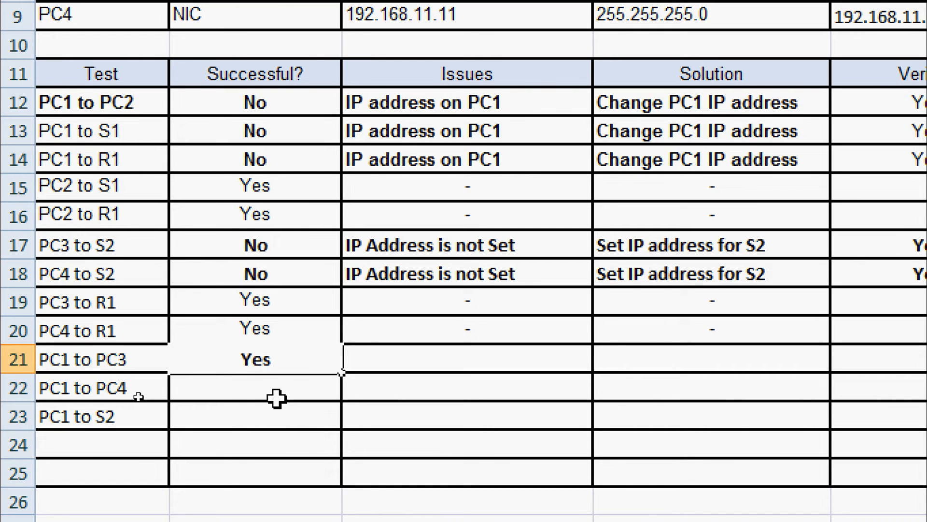
{"action": "left_click_drag", "start_coordinate": [464, 333], "coordinate": [613, 327]}
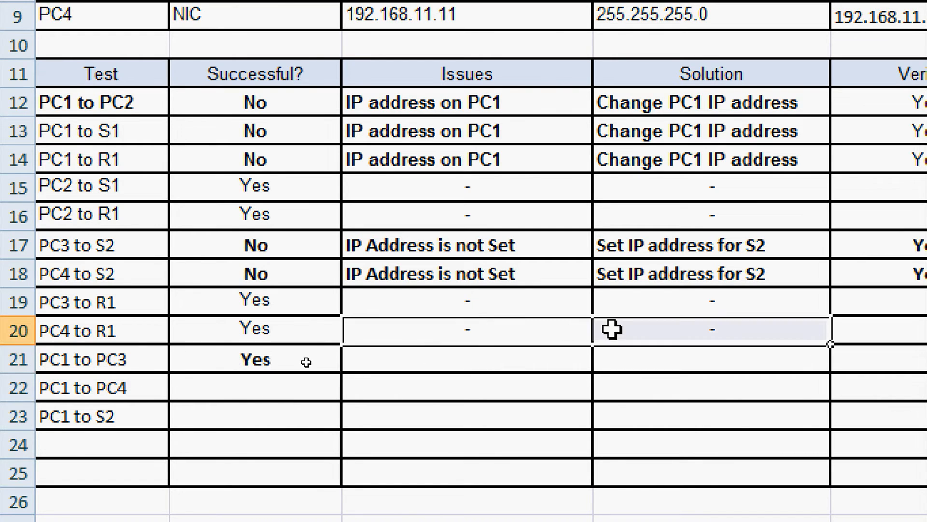
{"action": "key", "text": "ctrl+c"}
{"action": "left_click", "coordinate": [544, 359]}
{"action": "key", "text": "ctrl+v"}
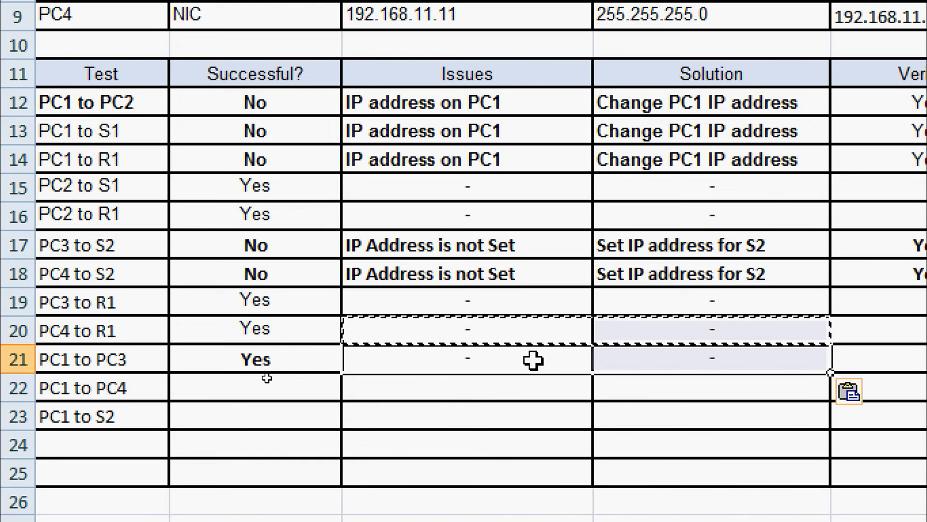
Enter No in the Successful? column for the PC1 to PC4 test
{"action": "left_click", "coordinate": [290, 371]}
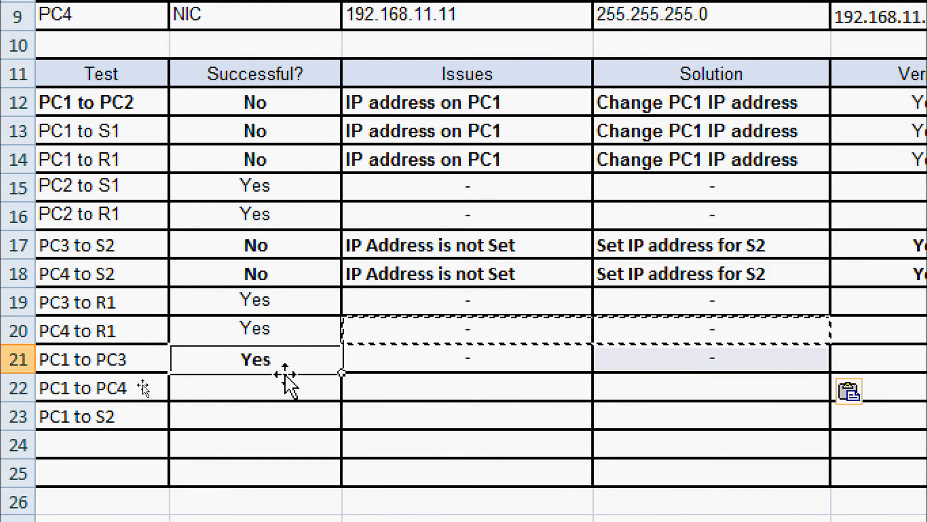
{"action": "left_click", "coordinate": [280, 386]}
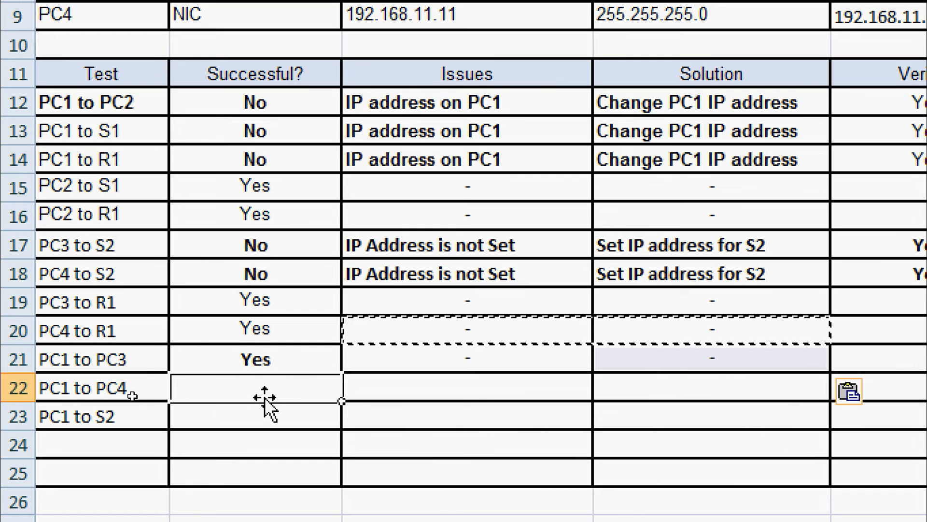
{"action": "type", "text": "No"}
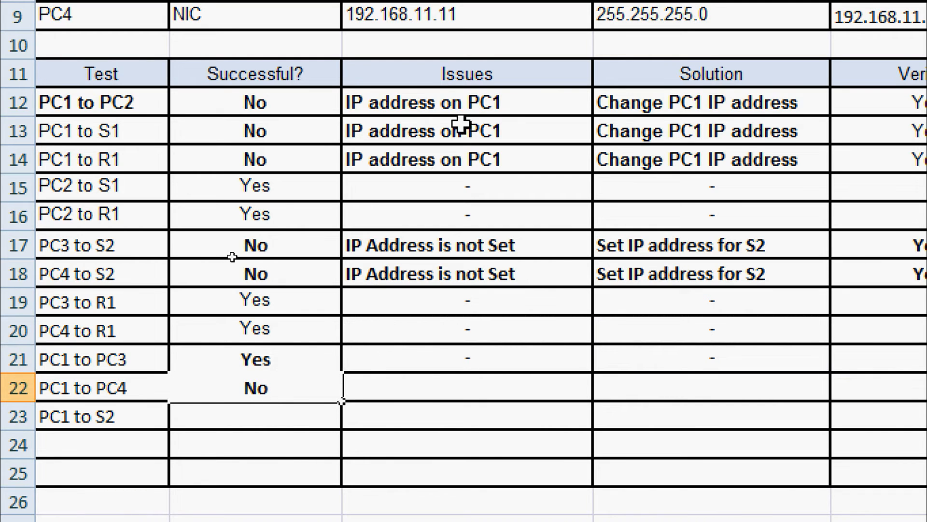
{"action": "key", "text": "Return"}
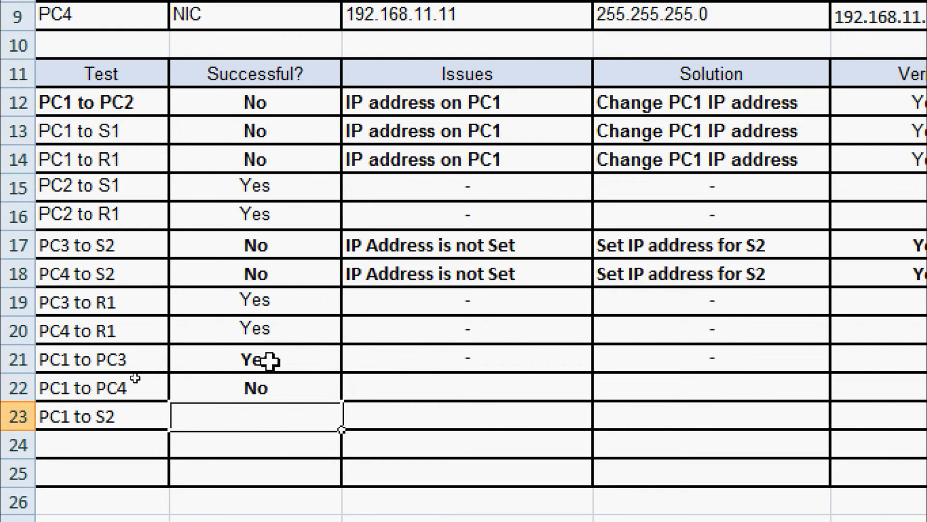
Copy the Yes result and dashes from the PC1 to PC3 row into the PC1 to S2 row
{"action": "left_click_drag", "start_coordinate": [269, 362], "coordinate": [624, 357]}
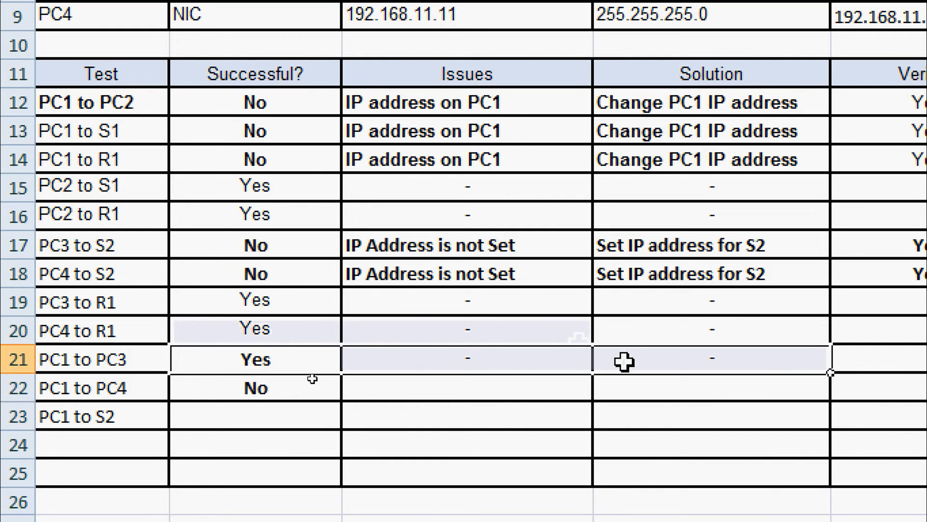
{"action": "key", "text": "ctrl+c"}
{"action": "left_click", "coordinate": [293, 422]}
{"action": "key", "text": "ctrl+v"}
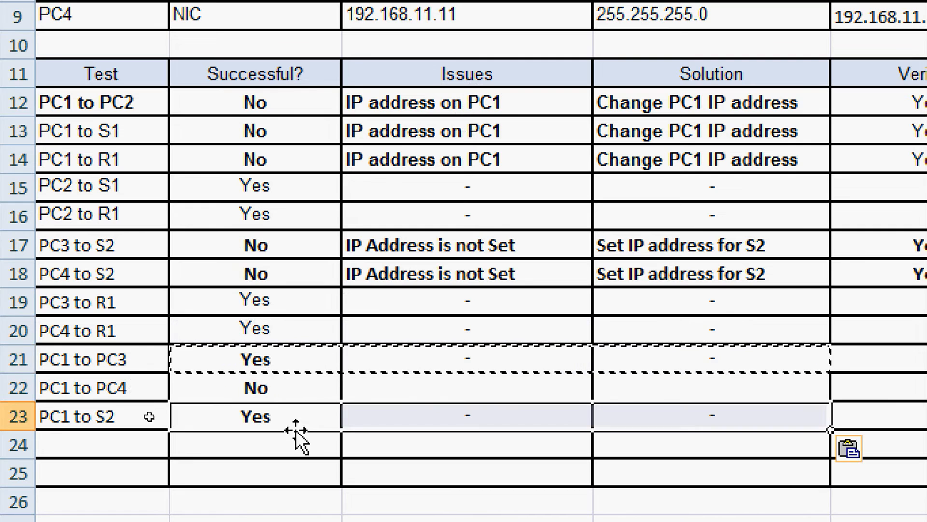
{"action": "key", "text": "Escape"}
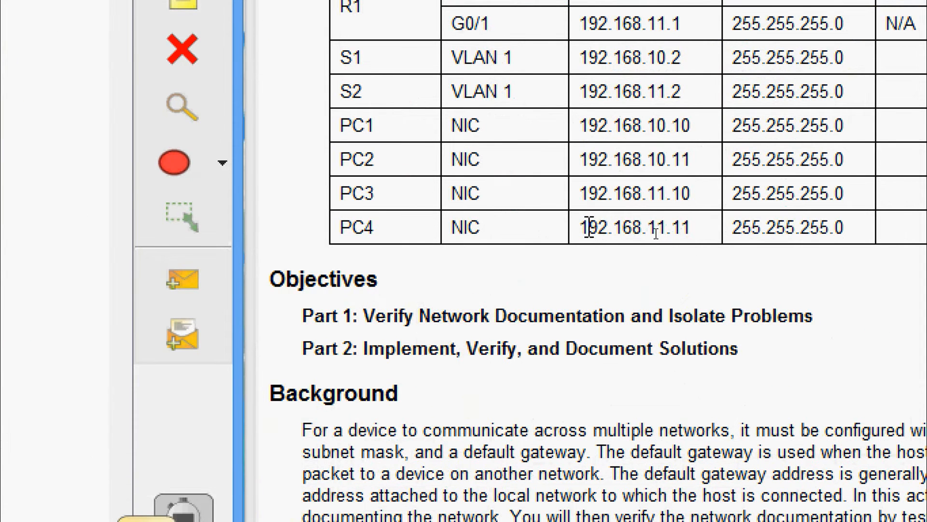
Switch to Packet Tracer and run ipconfig in PC4's command prompt to check its IP address, subnet mask and default gateway
{"action": "left_click_drag", "start_coordinate": [587, 228], "coordinate": [693, 230]}
{"action": "left_click", "coordinate": [169, 320]}
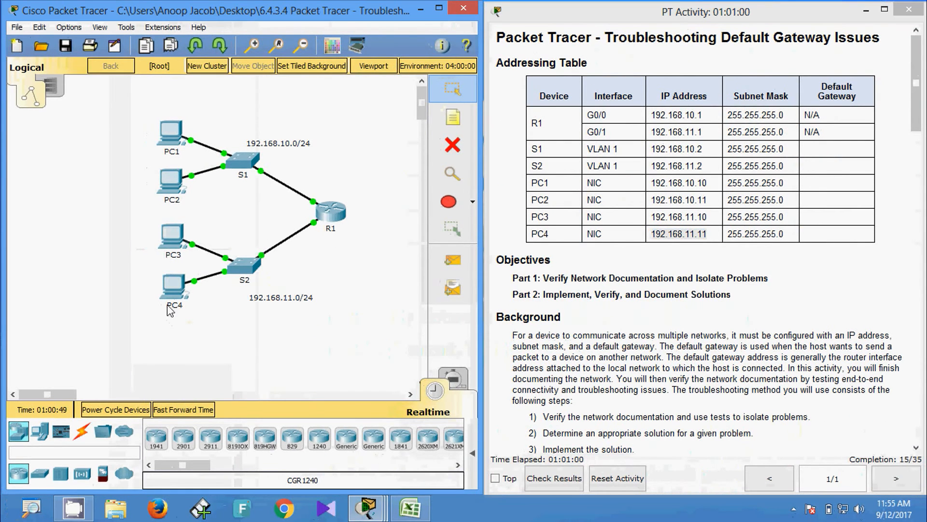
{"action": "left_click", "coordinate": [172, 293]}
{"action": "left_click", "coordinate": [574, 191]}
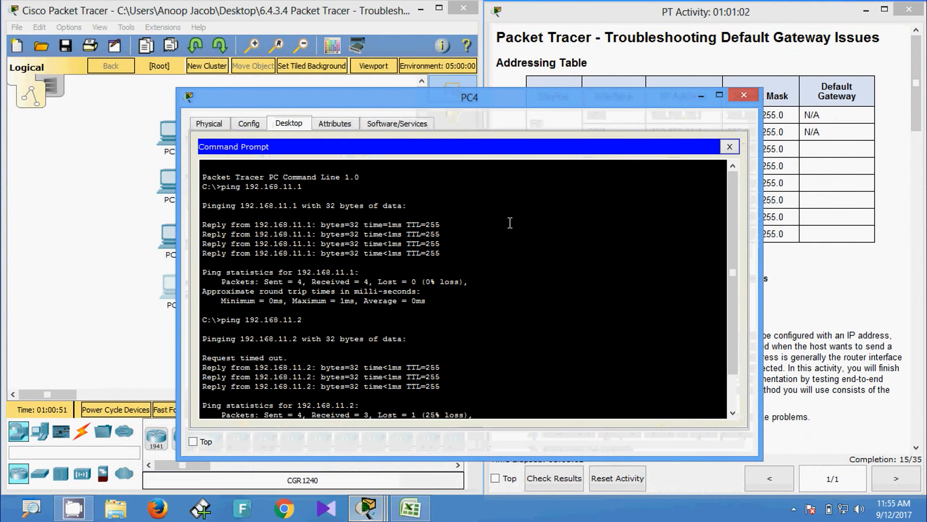
{"action": "left_click", "coordinate": [320, 353]}
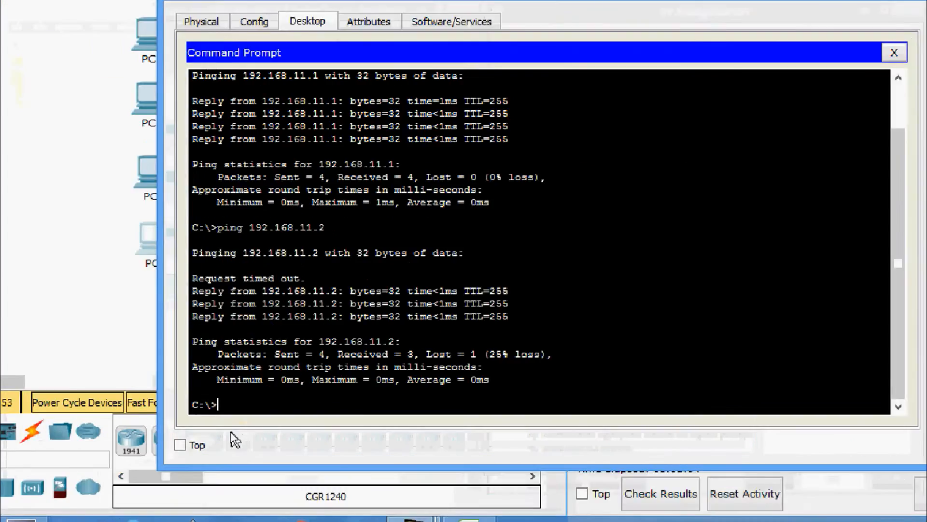
{"action": "type", "text": "ipconfig"}
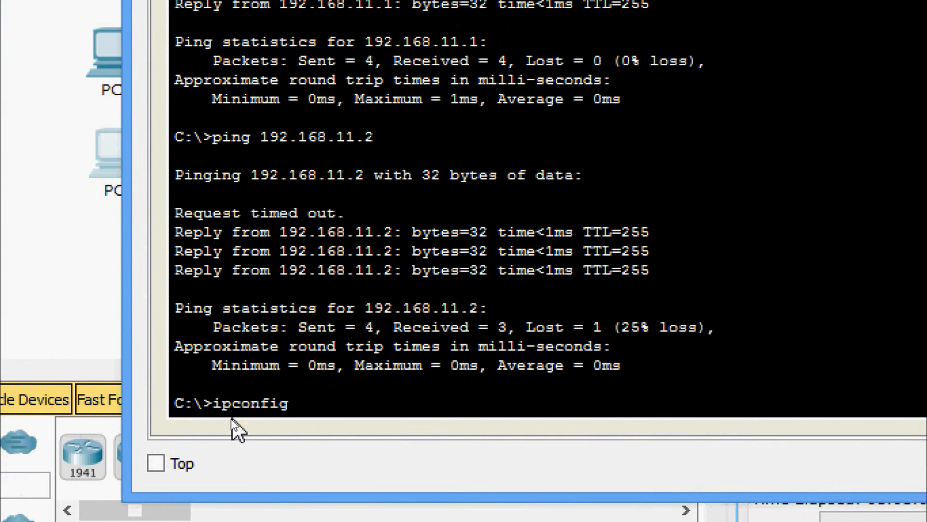
{"action": "key", "text": "Return"}
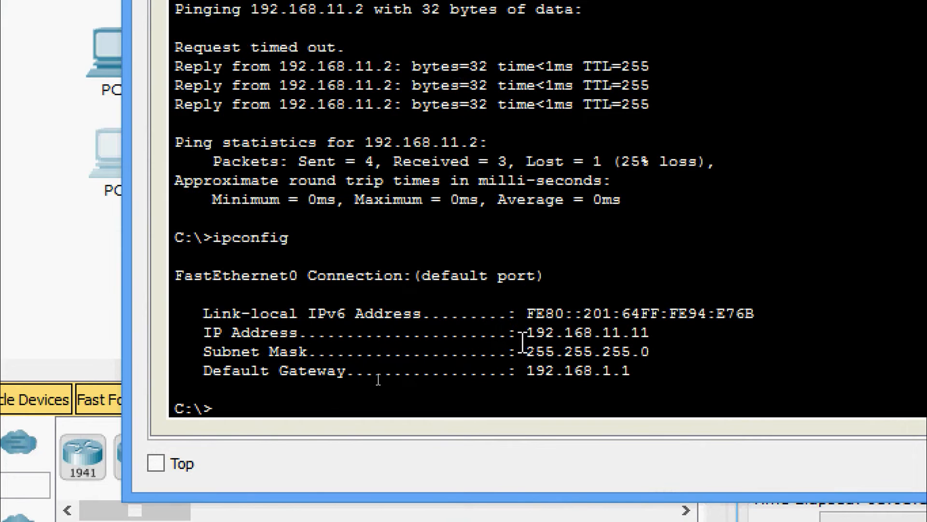
{"action": "left_click_drag", "start_coordinate": [527, 332], "coordinate": [650, 334]}
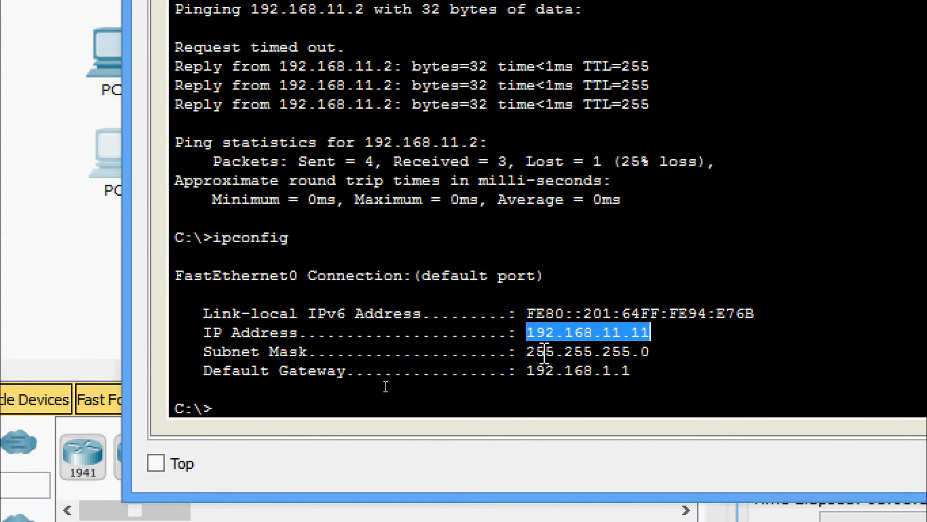
{"action": "left_click_drag", "start_coordinate": [528, 352], "coordinate": [640, 352]}
{"action": "left_click_drag", "start_coordinate": [527, 370], "coordinate": [629, 372]}
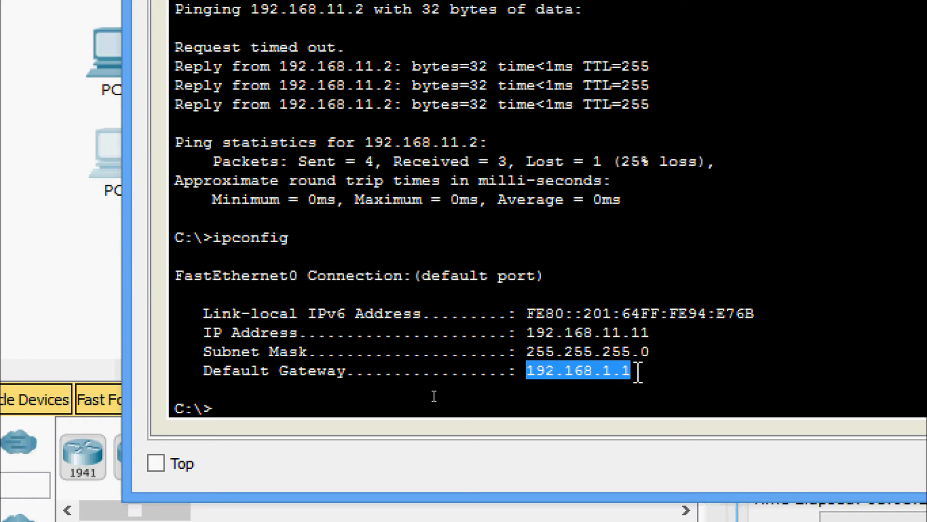
{"action": "left_click", "coordinate": [638, 372]}
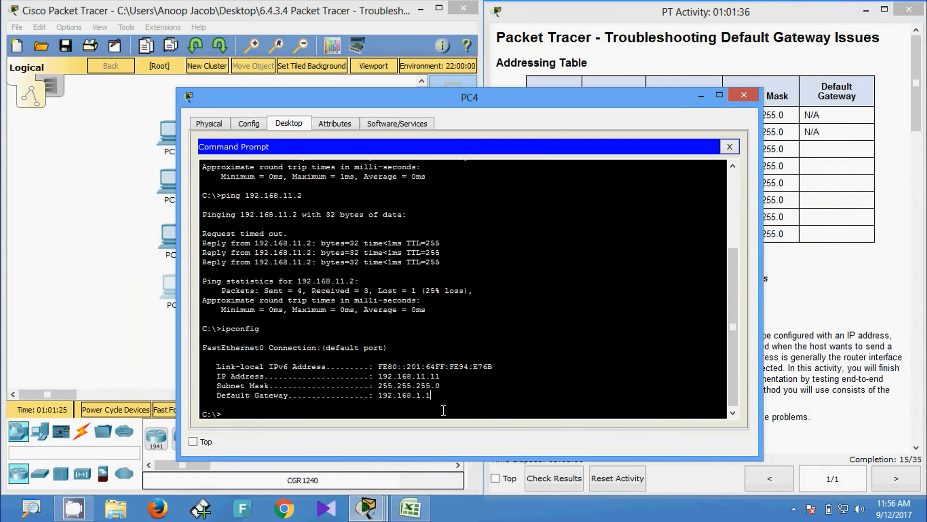
Return to Excel and enter "Incorrect Default Gateway on PC4" as the issue for the PC1 to PC4 test
{"action": "left_click", "coordinate": [401, 505]}
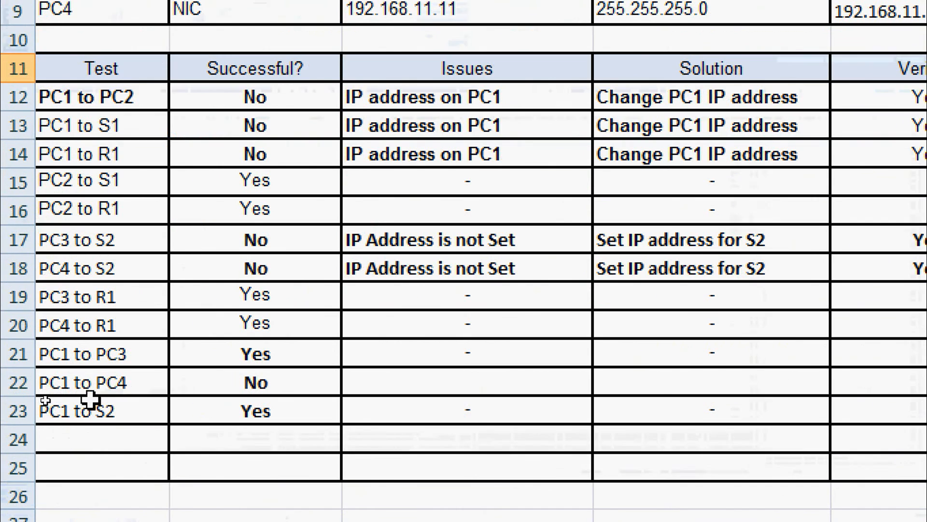
{"action": "left_click", "coordinate": [377, 382]}
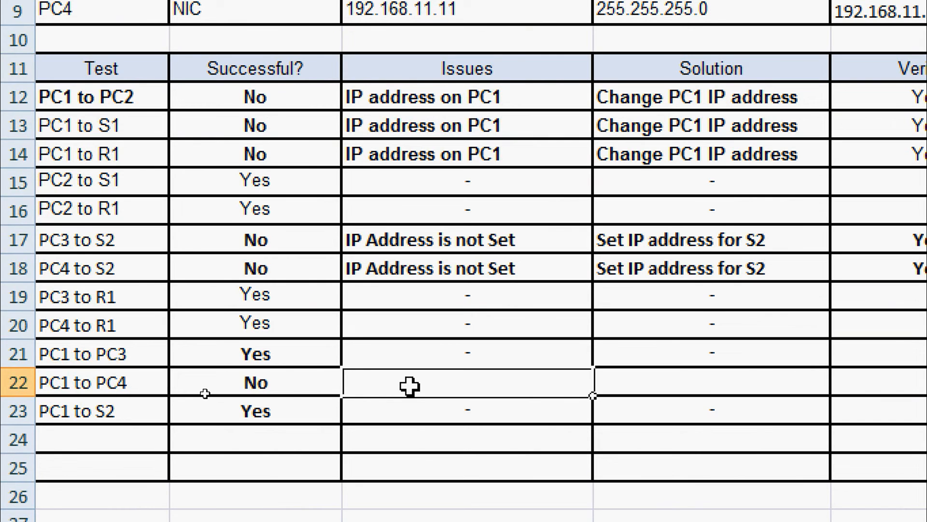
{"action": "type", "text": "INo"}
{"action": "key", "text": "BackSpace"}
{"action": "key", "text": "BackSpace"}
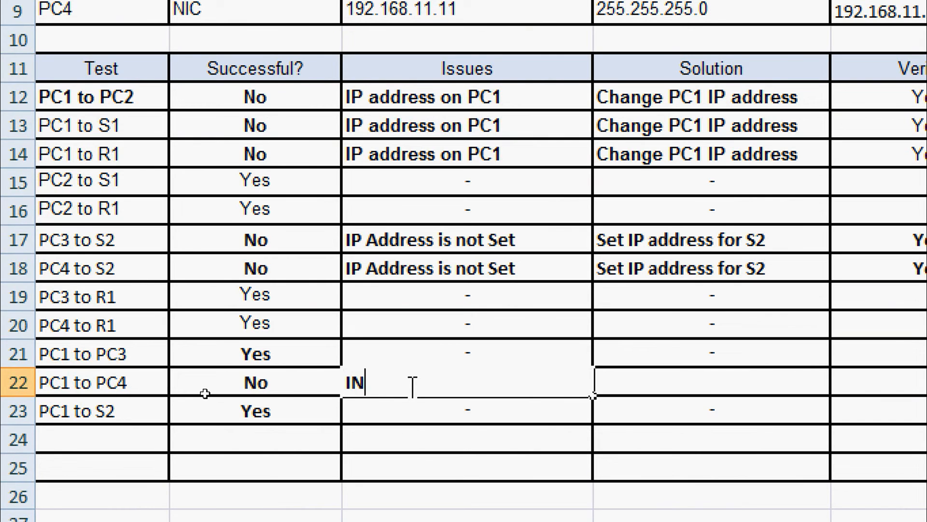
{"action": "type", "text": "ncorrect "}
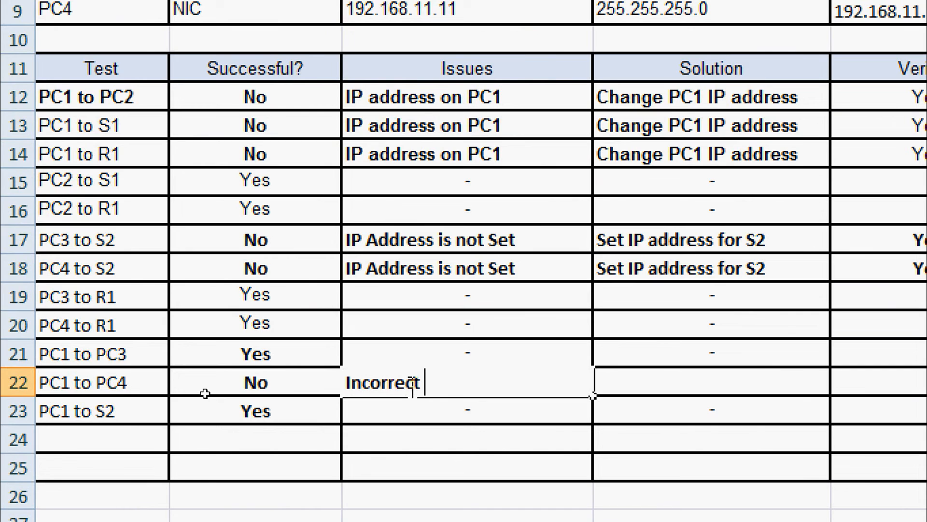
{"action": "type", "text": "Default "}
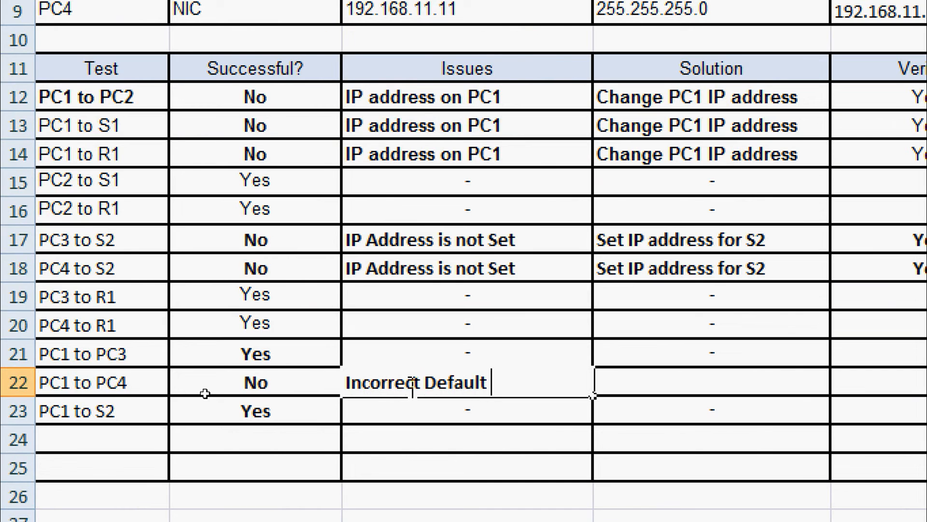
{"action": "type", "text": "Gatge"}
{"action": "key", "text": "BackSpace"}
{"action": "key", "text": "BackSpace"}
{"action": "type", "text": "eway on"}
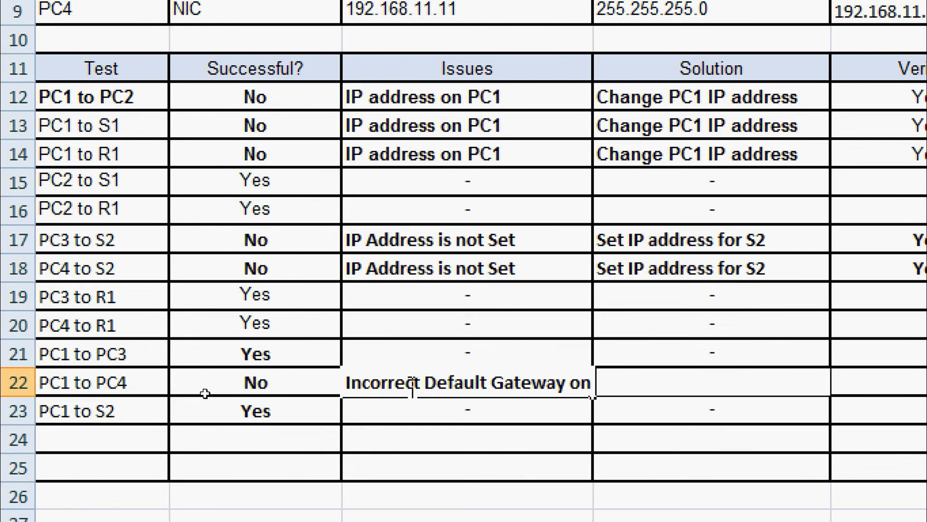
{"action": "type", "text": " PC4"}
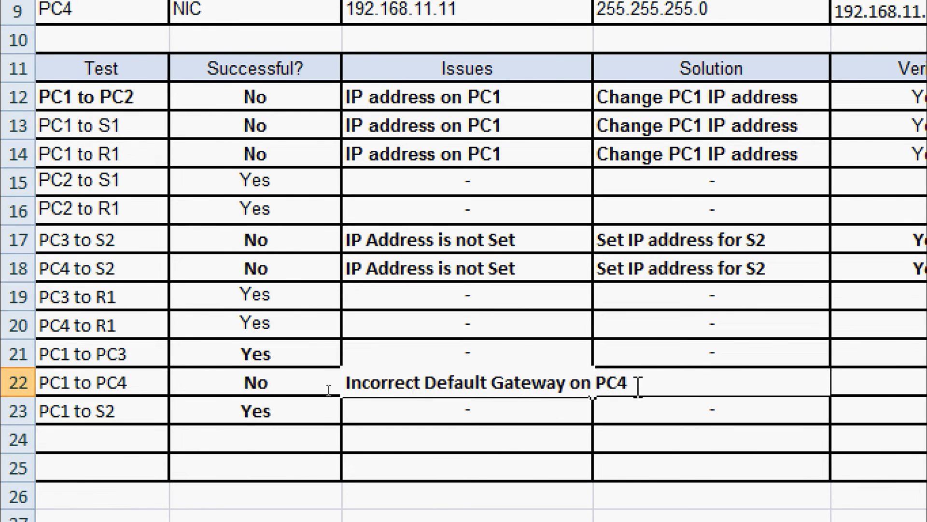
Enter "Change the Default Gateway on PC4" as the solution for the PC1 to PC4 test
{"action": "left_click", "coordinate": [700, 359]}
{"action": "left_click", "coordinate": [703, 384]}
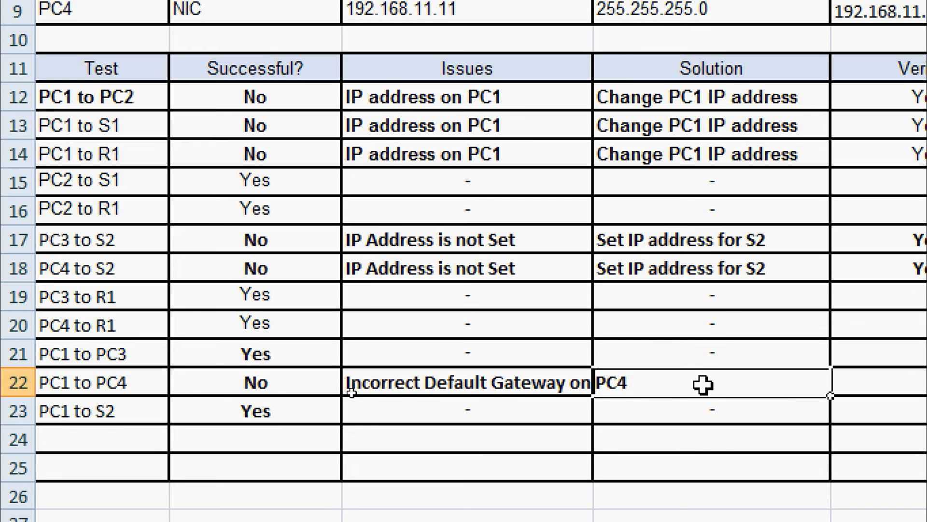
{"action": "type", "text": "Chn"}
{"action": "key", "text": "BackSpace"}
{"action": "type", "text": "ange "}
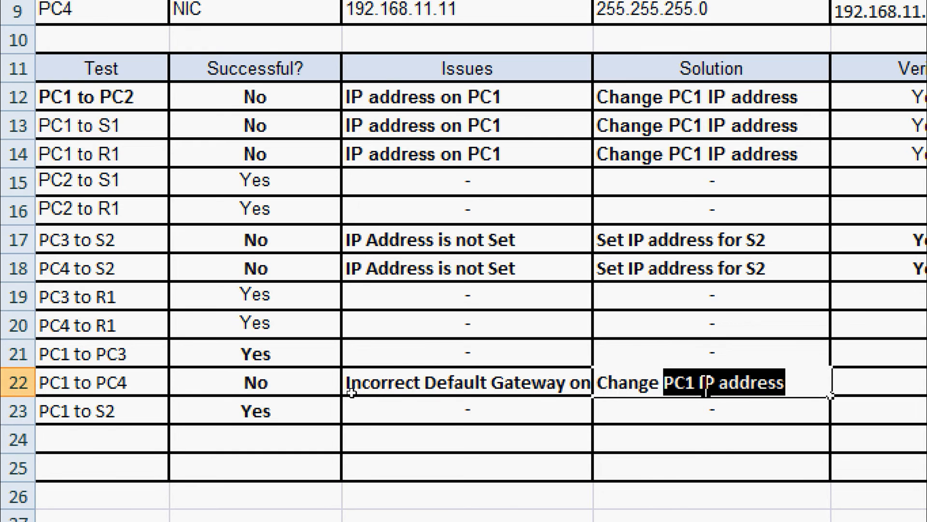
{"action": "type", "text": "the Defau"}
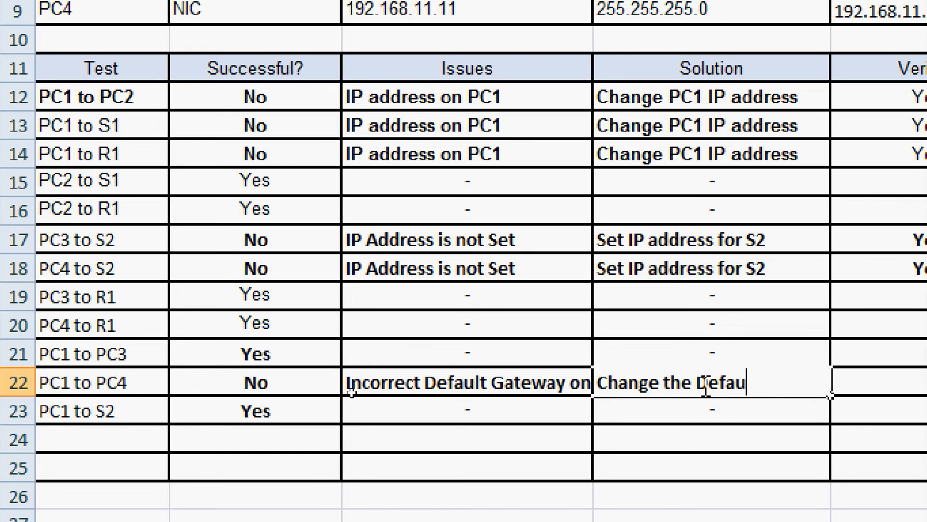
{"action": "type", "text": "lt Gateway"}
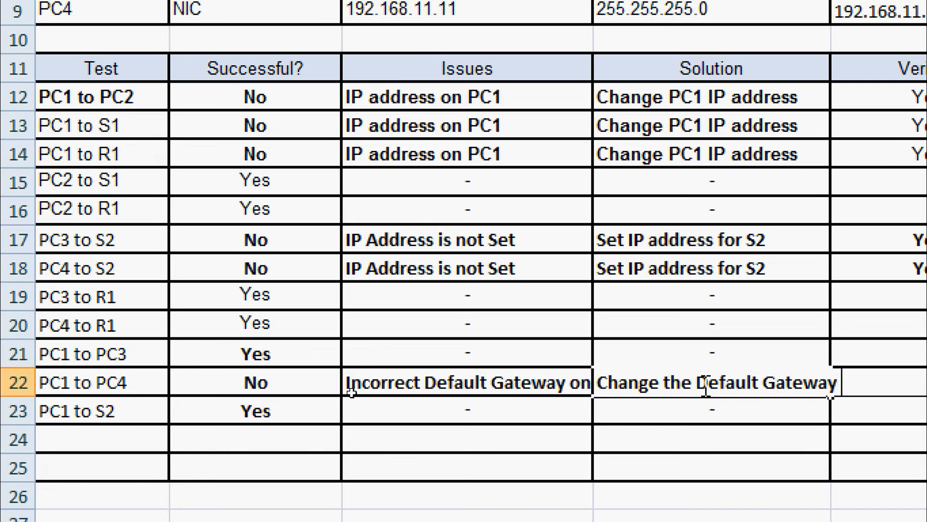
{"action": "type", "text": " on PC4"}
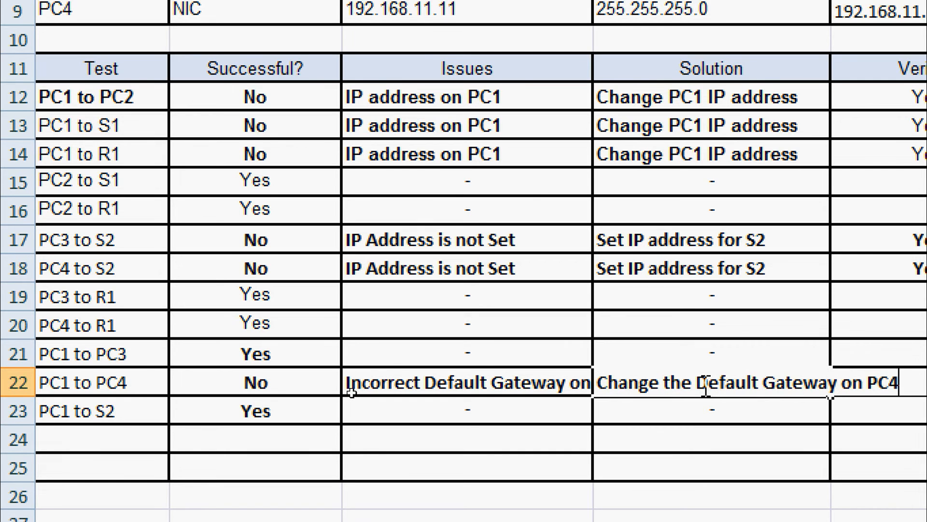
{"action": "key", "text": "Return"}
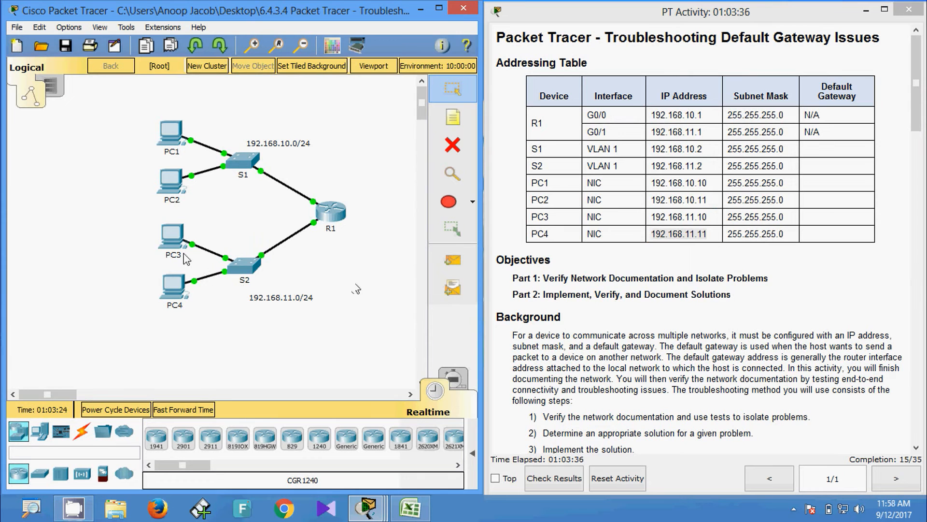
Switch to Packet Tracer and ping PC1 at 192.168.10.10 from PC3's command prompt
{"action": "mouse_move", "coordinate": [185, 259]}
{"action": "left_click", "coordinate": [174, 236]}
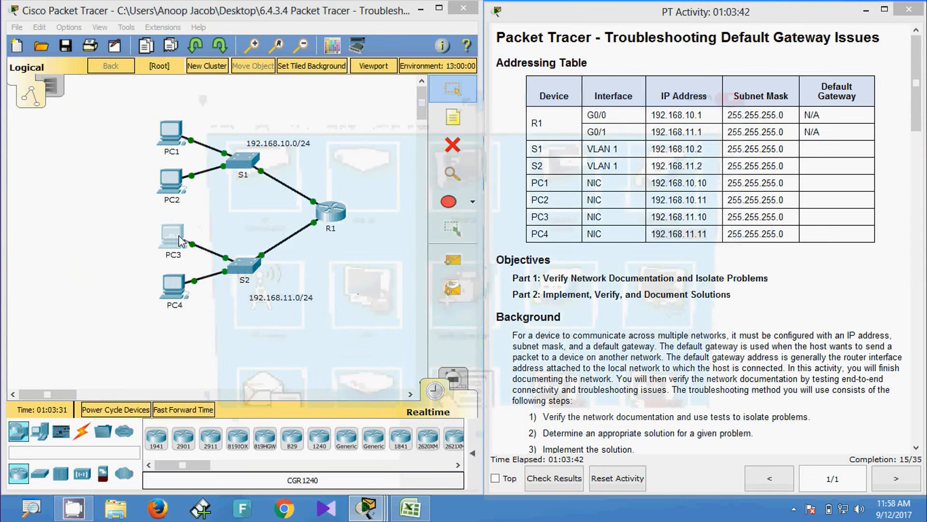
{"action": "left_click", "coordinate": [586, 175]}
{"action": "left_click_drag", "start_coordinate": [500, 99], "coordinate": [673, 107]}
{"action": "left_click", "coordinate": [549, 345]}
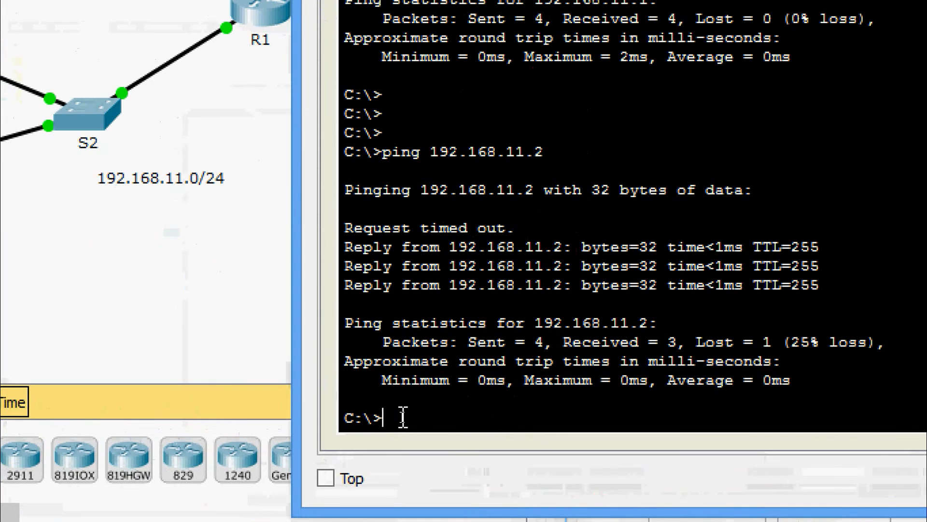
{"action": "key", "text": "Up"}
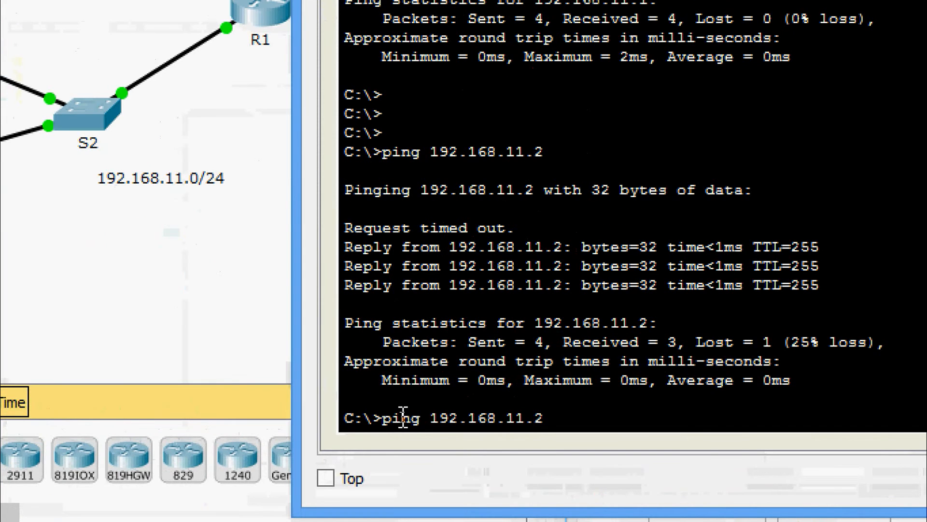
{"action": "key", "text": "BackSpace"}
{"action": "key", "text": "BackSpace"}
{"action": "type", "text": "0"}
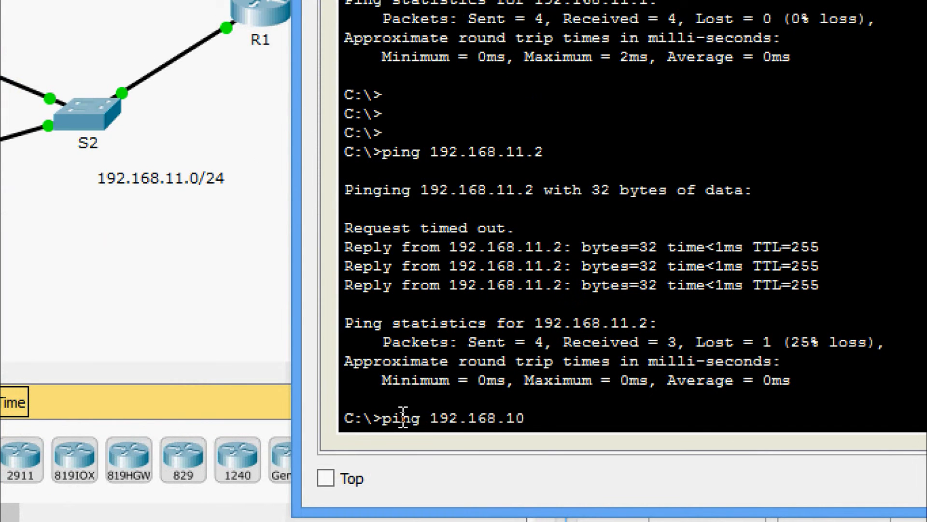
{"action": "type", "text": ".10"}
{"action": "key", "text": "Return"}
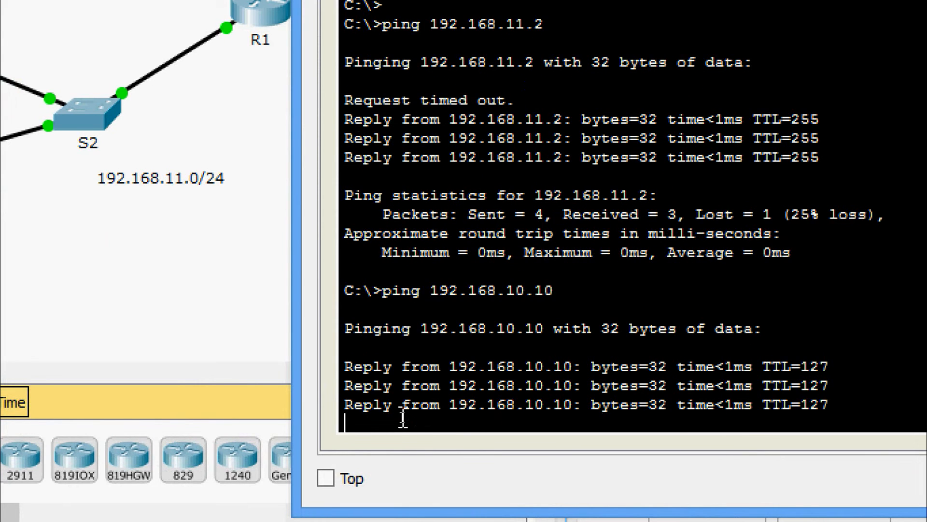
Ping PC2 at 192.168.10.11 and S1 at 192.168.10.2 from PC3
{"action": "key", "text": "Up"}
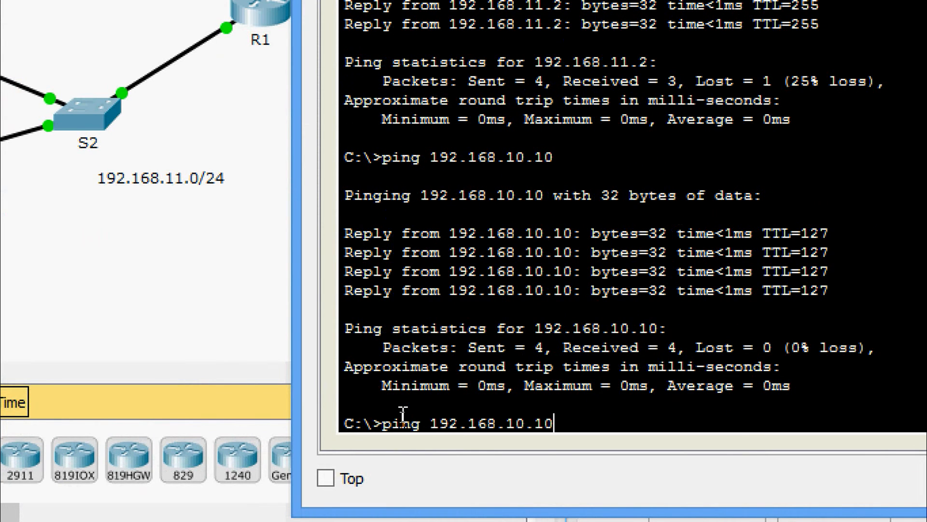
{"action": "type", "text": "1"}
{"action": "key", "text": "Return"}
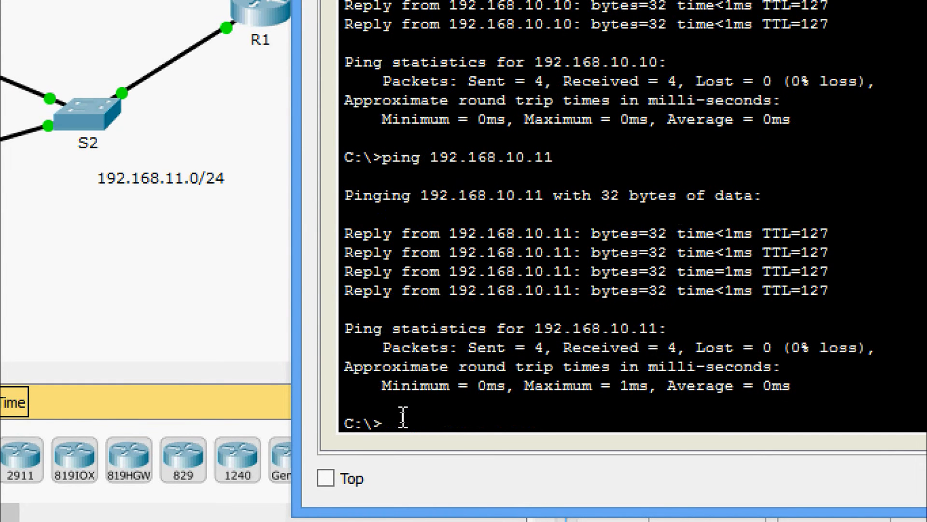
{"action": "key", "text": "Up"}
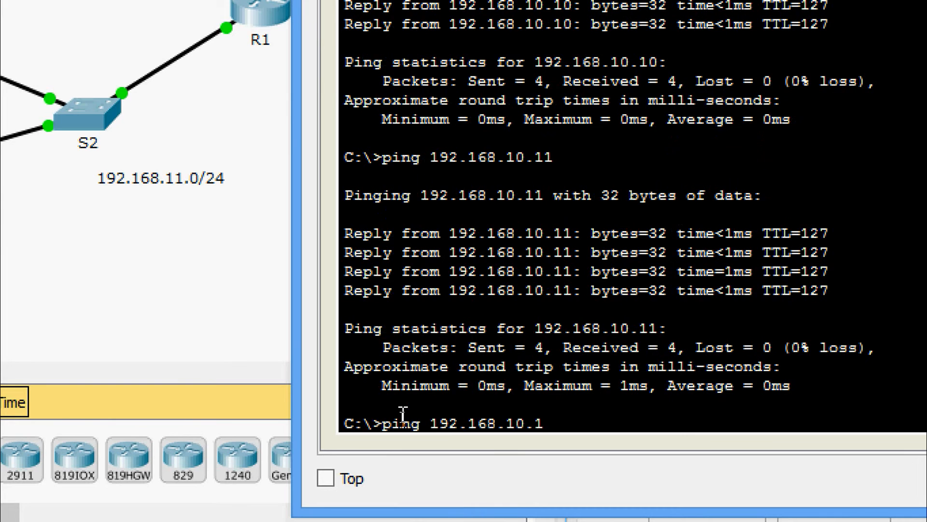
{"action": "type", "text": "2"}
{"action": "key", "text": "Return"}
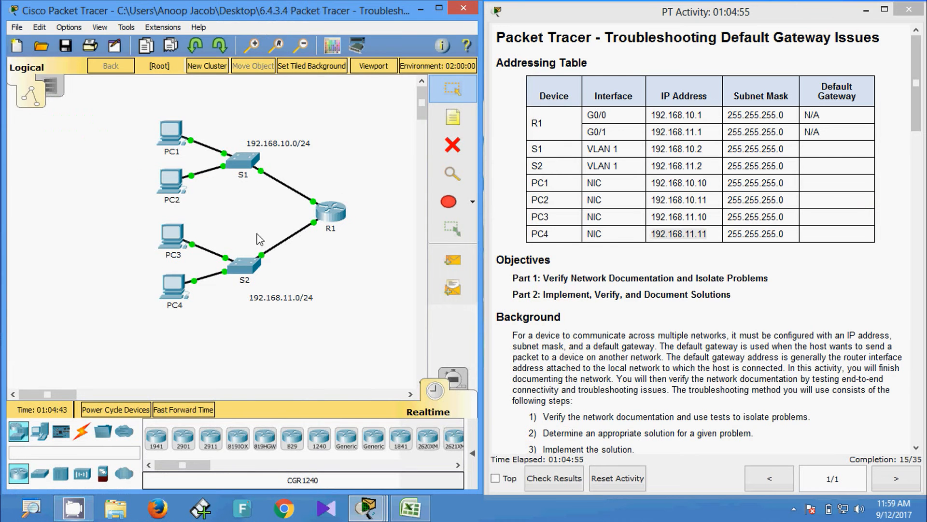
Open S1's command line, enter privileged mode and show the running configuration
{"action": "left_click", "coordinate": [243, 175]}
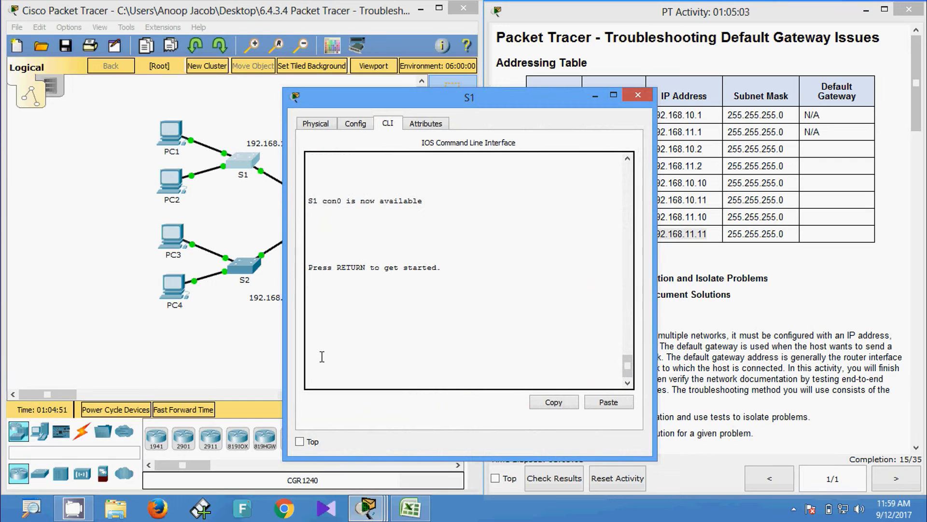
{"action": "key", "text": "Return"}
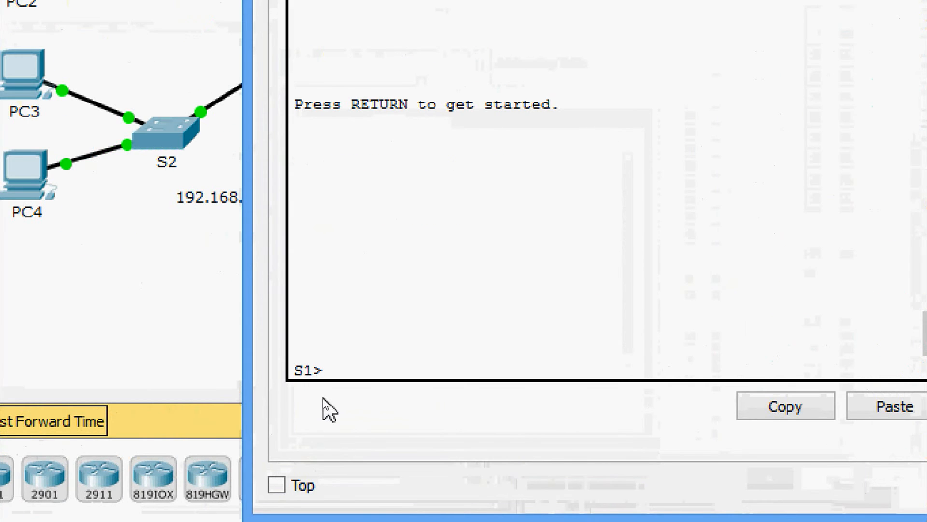
{"action": "type", "text": "ena"}
{"action": "key", "text": "Tab"}
{"action": "key", "text": "Return"}
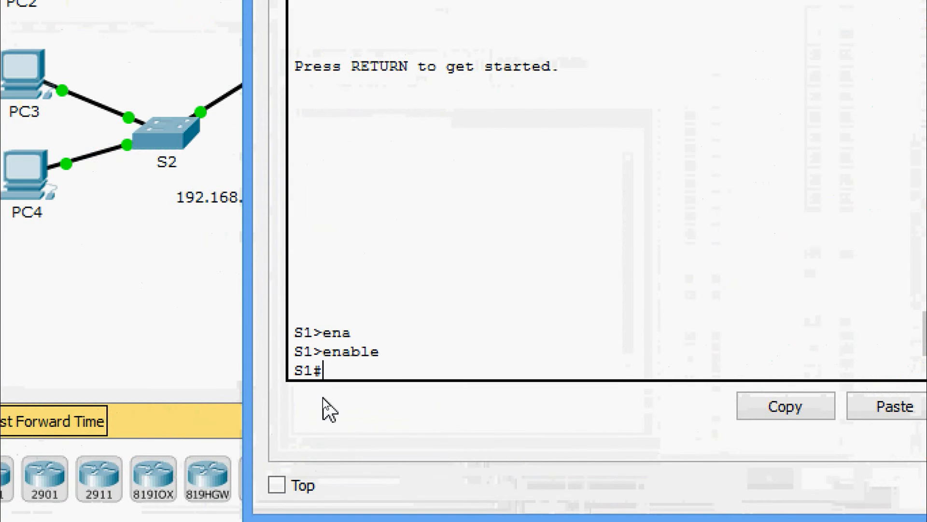
{"action": "type", "text": "sh"}
{"action": "key", "text": "Tab"}
{"action": "type", "text": "r"}
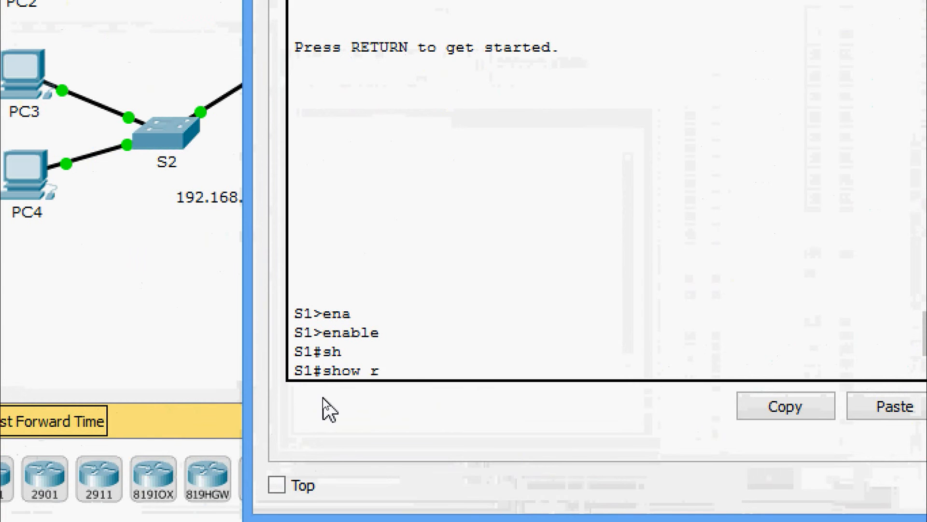
{"action": "type", "text": "u"}
{"action": "key", "text": "Tab"}
{"action": "key", "text": "Return"}
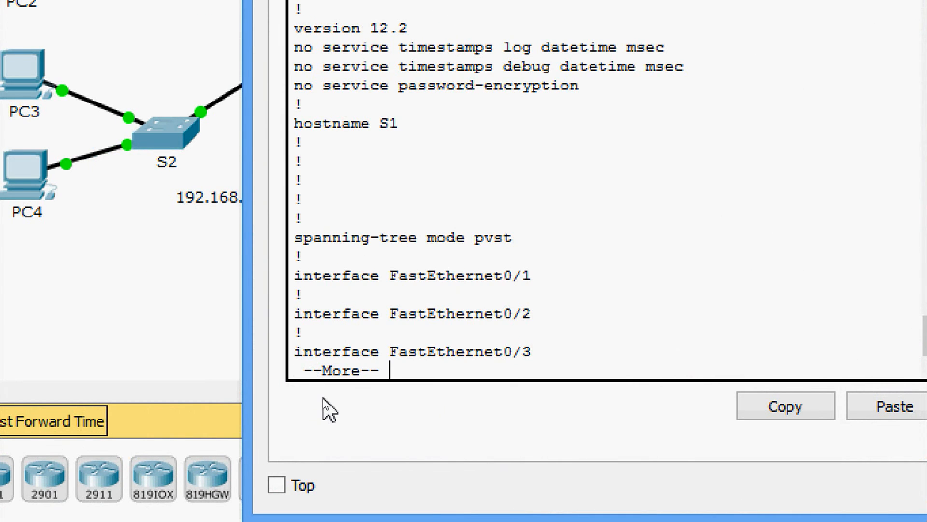
Page through S1's running configuration to examine the VLAN 1 address and check for a default gateway setting
{"action": "key", "text": "Return"}
{"action": "key", "text": "Return"}
{"action": "key", "text": "Return"}
{"action": "key", "text": "Return"}
{"action": "key", "text": "Return"}
{"action": "key", "text": "Return"}
{"action": "key", "text": "Return"}
{"action": "key", "text": "Return"}
{"action": "key", "text": "Return"}
{"action": "key", "text": "Return"}
{"action": "key", "text": "Return"}
{"action": "key", "text": "Return"}
{"action": "key", "text": "Return"}
{"action": "key", "text": "Return"}
{"action": "key", "text": "Return"}
{"action": "key", "text": "Return"}
{"action": "key", "text": "Return"}
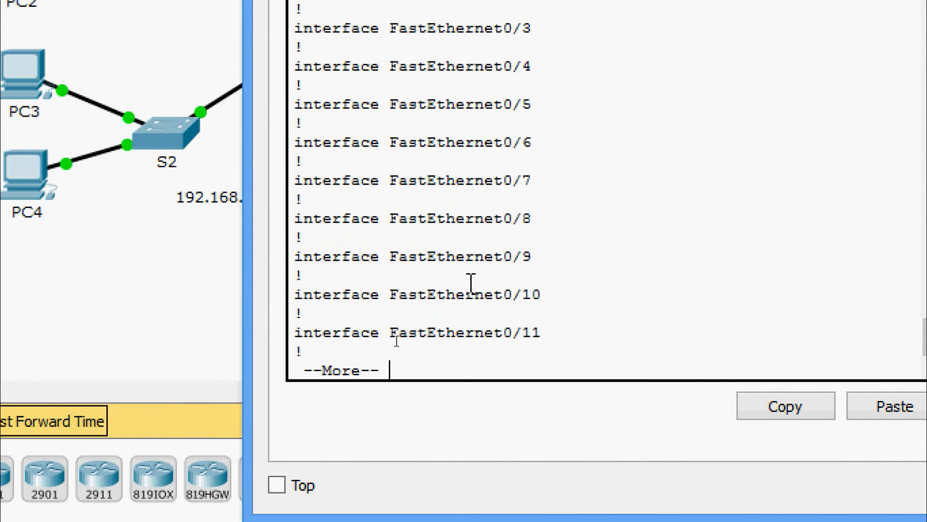
{"action": "key", "text": "Return"}
{"action": "key", "text": "Return"}
{"action": "key", "text": "Return"}
{"action": "key", "text": "Return"}
{"action": "key", "text": "Return"}
{"action": "key", "text": "Return"}
{"action": "key", "text": "Return"}
{"action": "key", "text": "Return"}
{"action": "key", "text": "Return"}
{"action": "key", "text": "Return"}
{"action": "key", "text": "Return"}
{"action": "key", "text": "Return"}
{"action": "key", "text": "Return"}
{"action": "key", "text": "Return"}
{"action": "key", "text": "Return"}
{"action": "key", "text": "Return"}
{"action": "key", "text": "Return"}
{"action": "key", "text": "Return"}
{"action": "key", "text": "Return"}
{"action": "key", "text": "Return"}
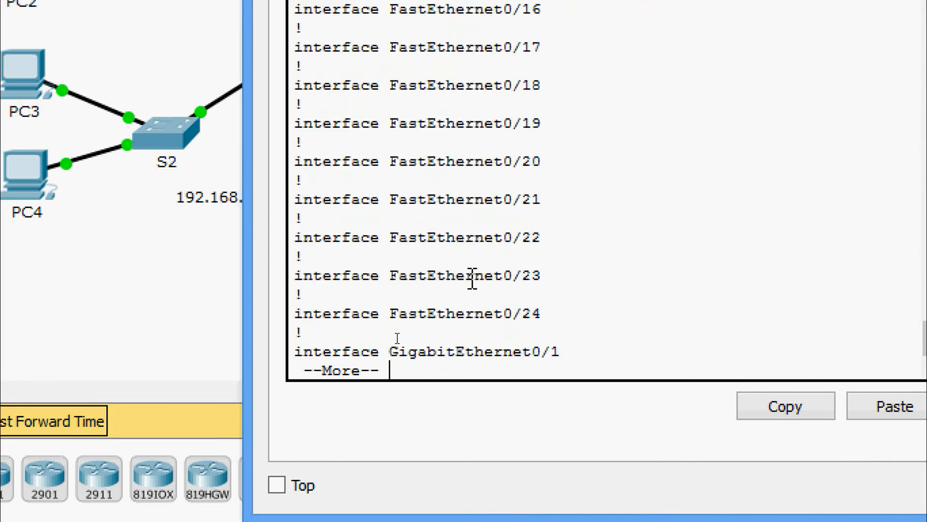
{"action": "key", "text": "Return"}
{"action": "key", "text": "Return"}
{"action": "key", "text": "Return"}
{"action": "key", "text": "Return"}
{"action": "key", "text": "Return"}
{"action": "key", "text": "Return"}
{"action": "key", "text": "Return"}
{"action": "key", "text": "Return"}
{"action": "key", "text": "Return"}
{"action": "key", "text": "Return"}
{"action": "key", "text": "Return"}
{"action": "key", "text": "Return"}
{"action": "key", "text": "Return"}
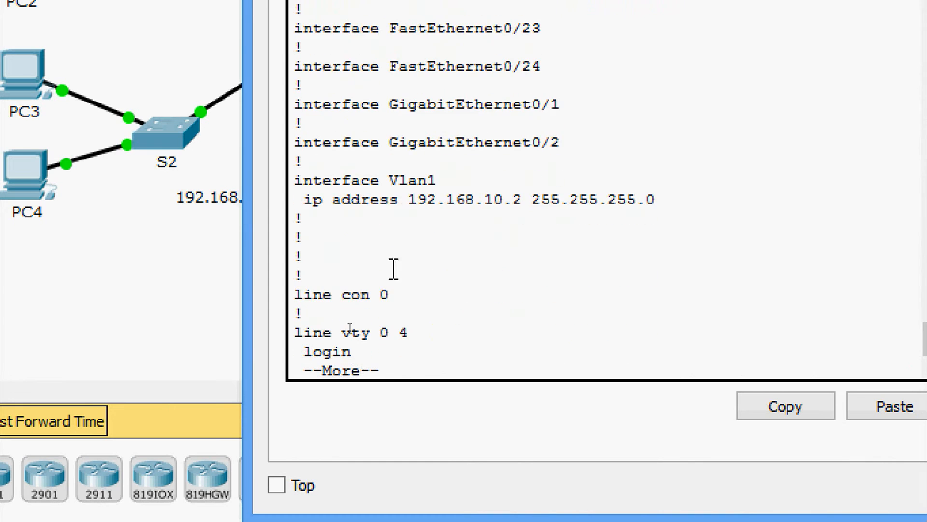
{"action": "left_click_drag", "start_coordinate": [305, 199], "coordinate": [555, 221]}
{"action": "key", "text": "Return"}
{"action": "key", "text": "Return"}
{"action": "key", "text": "Return"}
{"action": "key", "text": "Return"}
{"action": "key", "text": "Return"}
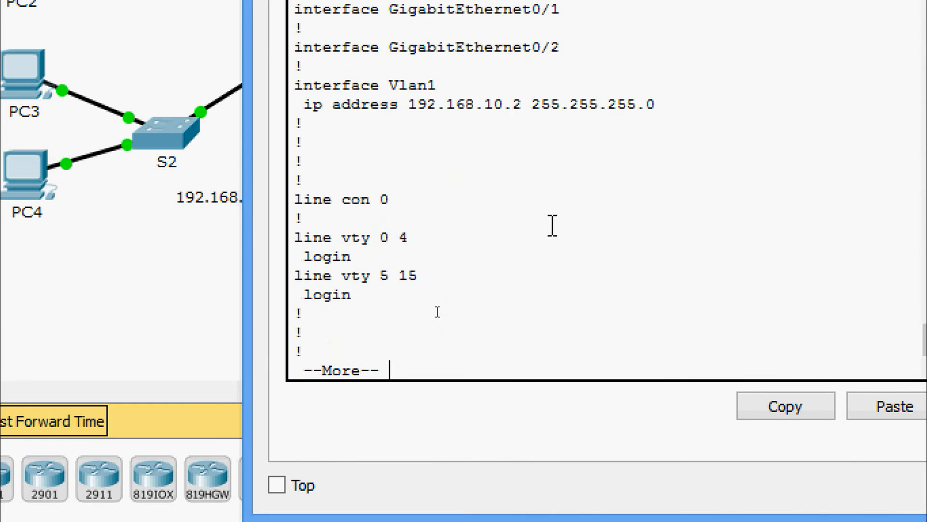
{"action": "key", "text": "Return"}
{"action": "key", "text": "Return"}
{"action": "key", "text": "Return"}
{"action": "key", "text": "Return"}
{"action": "key", "text": "Return"}
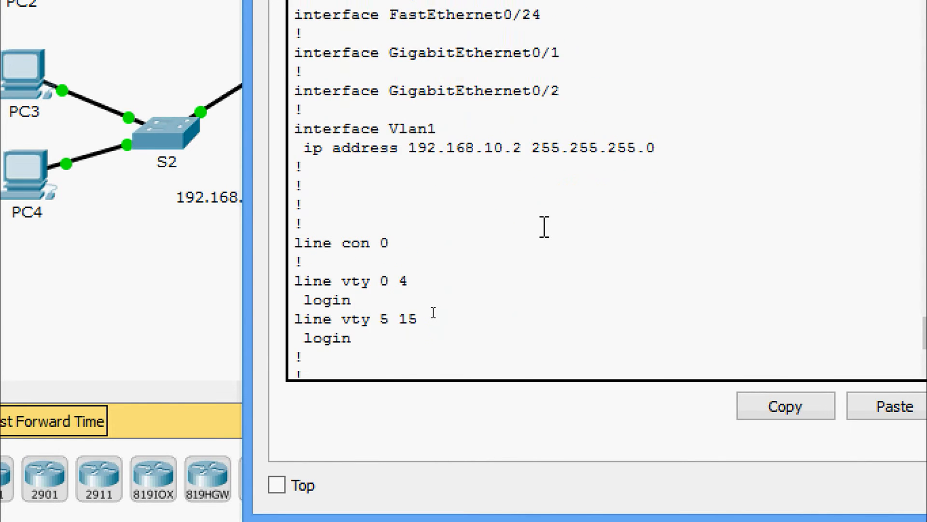
{"action": "scroll", "coordinate": [544, 227], "scroll_direction": "up", "scroll_amount": 3}
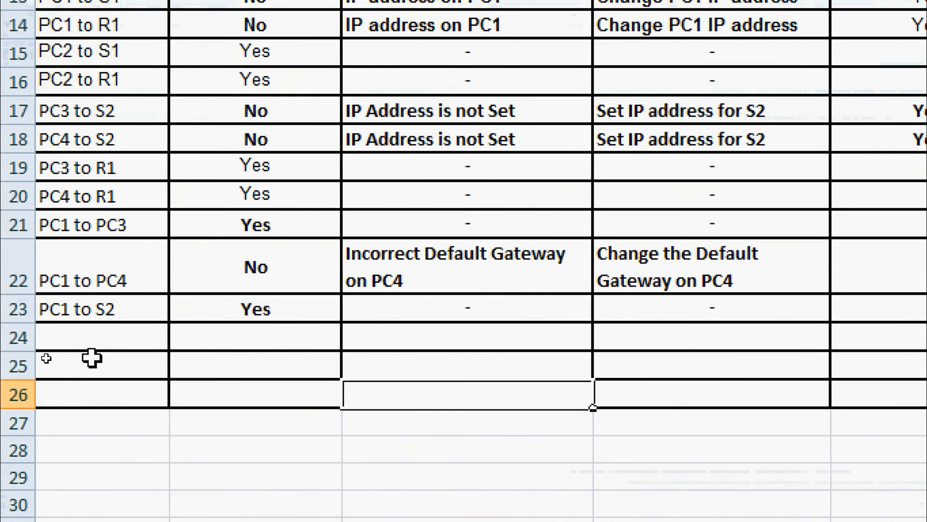
In Excel, add the tests PC3 to PC1, PC3 to PC2 and PC3 to S1 in rows 24 to 26
{"action": "left_click", "coordinate": [105, 339]}
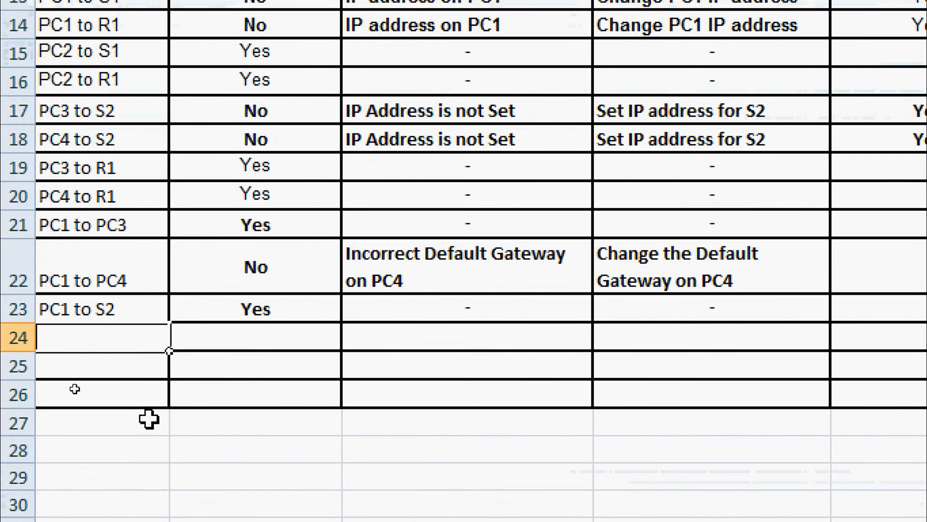
{"action": "type", "text": "PC3 "}
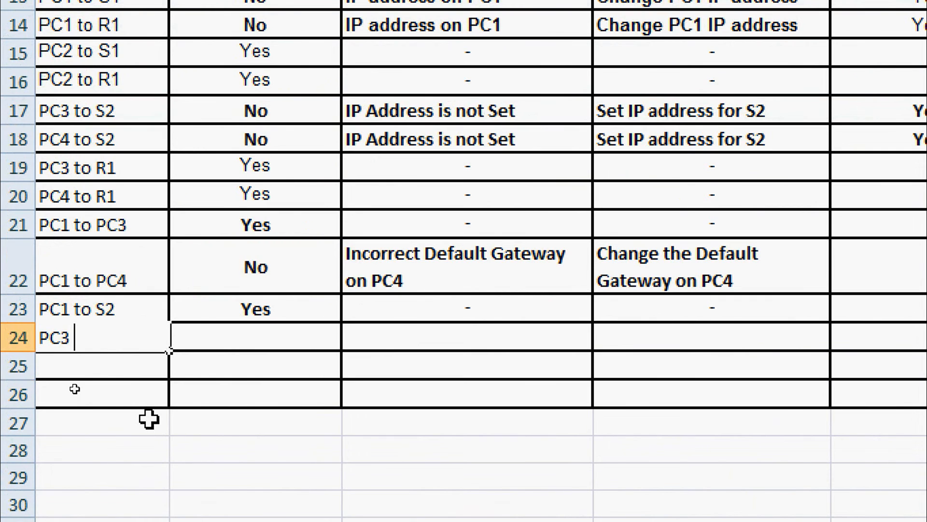
{"action": "type", "text": "to PC1"}
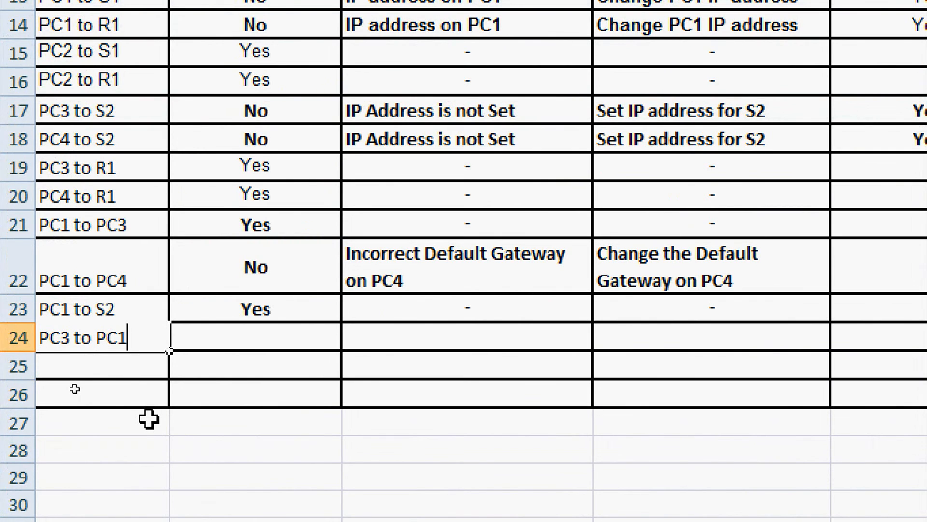
{"action": "key", "text": "Return"}
{"action": "type", "text": "PC"}
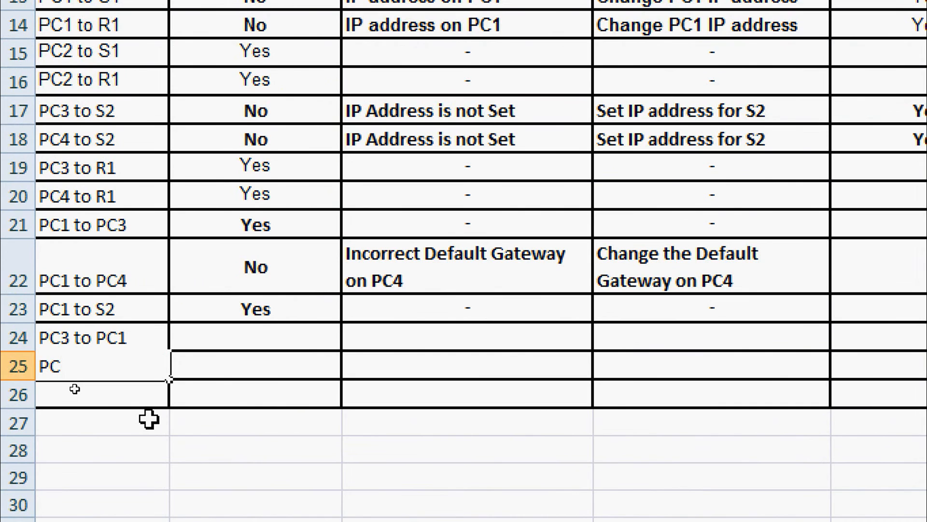
{"action": "type", "text": "3 to P"}
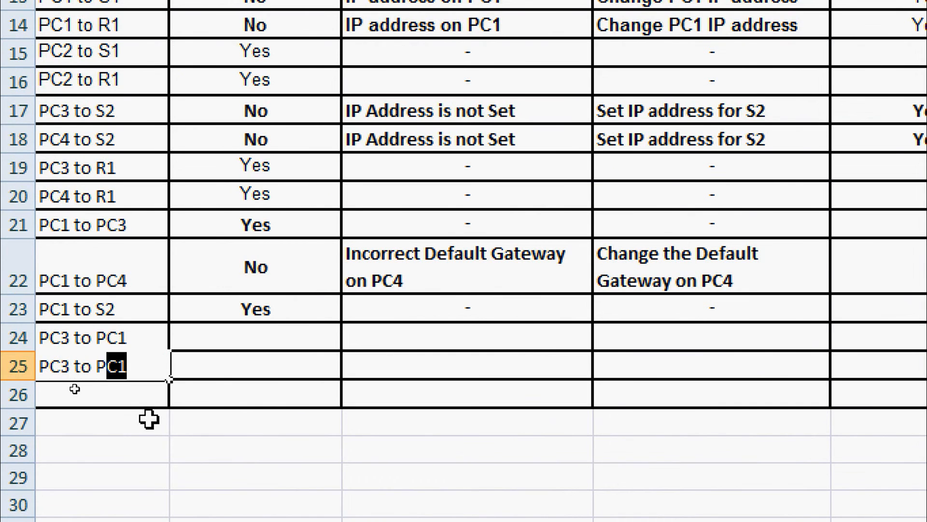
{"action": "type", "text": "C2"}
{"action": "key", "text": "Return"}
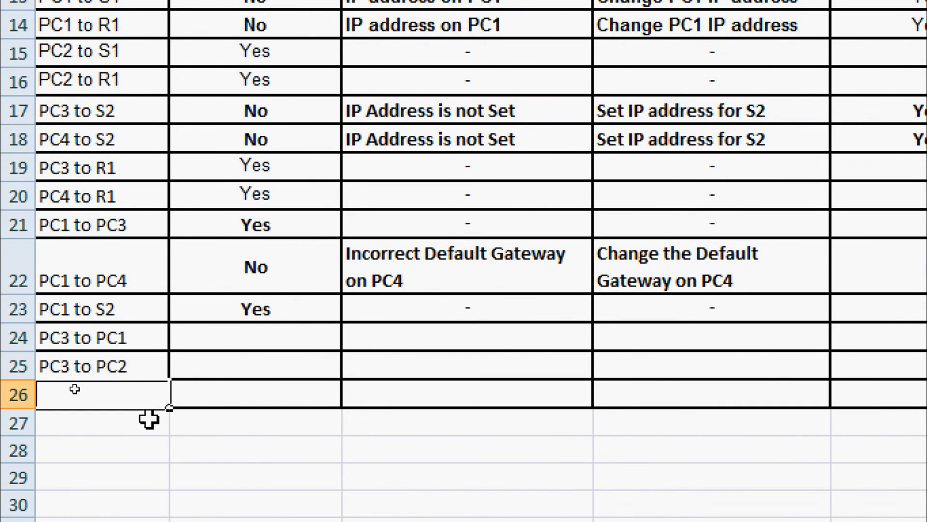
{"action": "type", "text": "PC3 to "}
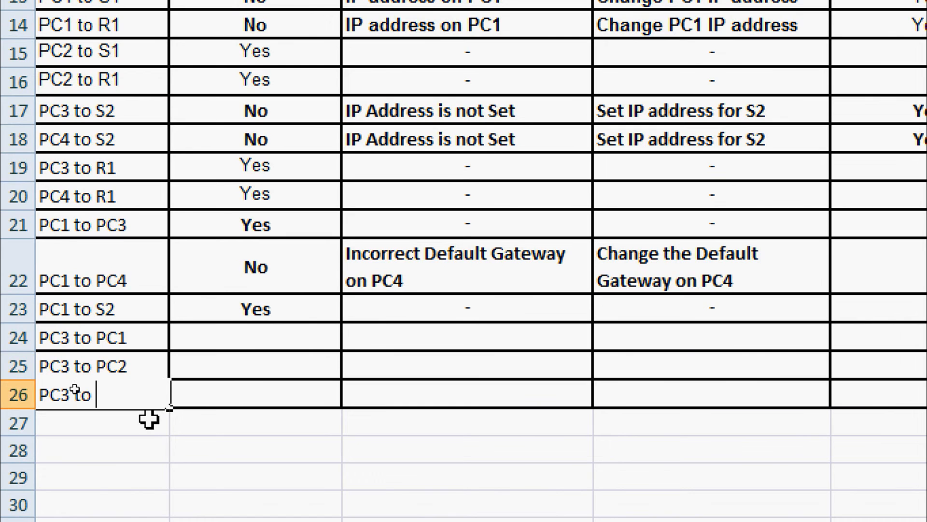
{"action": "type", "text": "S1"}
{"action": "left_click", "coordinate": [293, 333]}
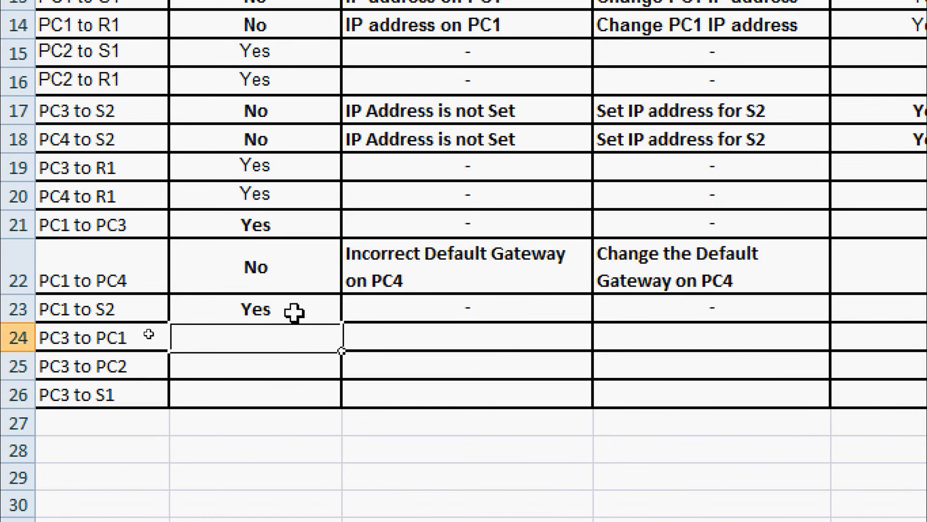
Copy the PC1 to S2 result (Yes and dashes for issue and solution) into rows 24 and 25
{"action": "left_click_drag", "start_coordinate": [296, 311], "coordinate": [646, 309]}
{"action": "key", "text": "ctrl+c"}
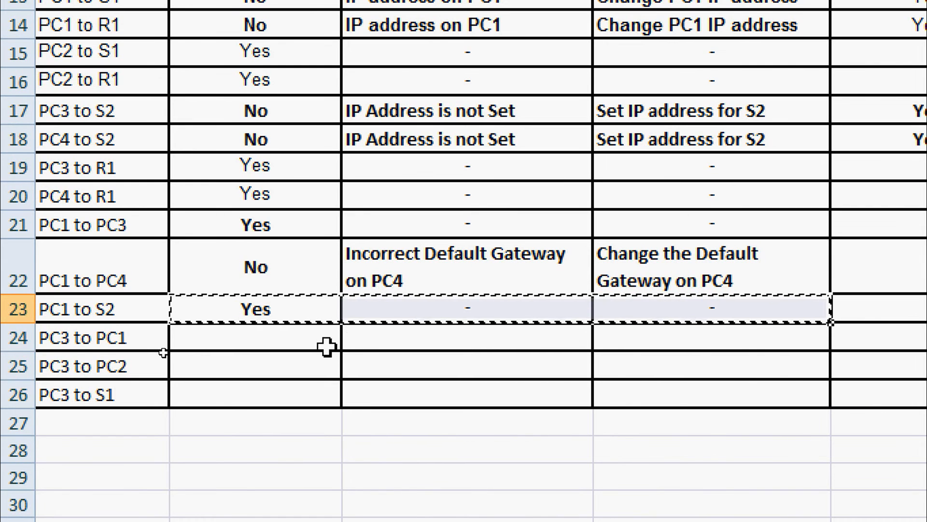
{"action": "left_click_drag", "start_coordinate": [327, 346], "coordinate": [599, 339]}
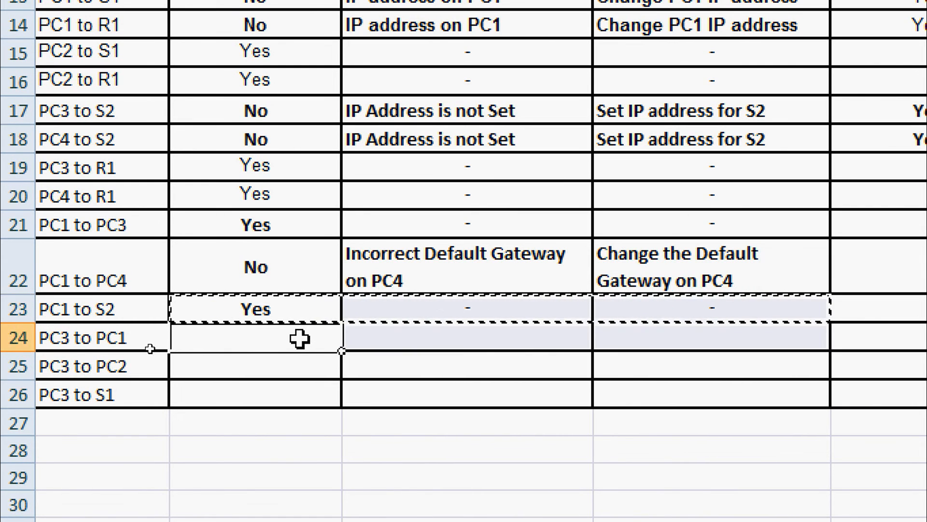
{"action": "key", "text": "ctrl+v"}
{"action": "left_click", "coordinate": [291, 372]}
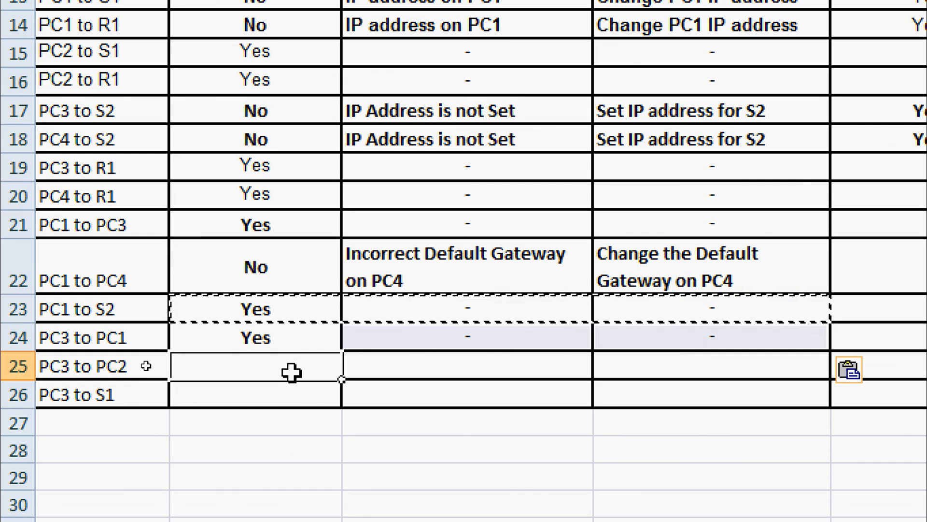
{"action": "key", "text": "ctrl+v"}
Enter No as the success result of the PC3 to S1 test in row 26
{"action": "left_click", "coordinate": [275, 407]}
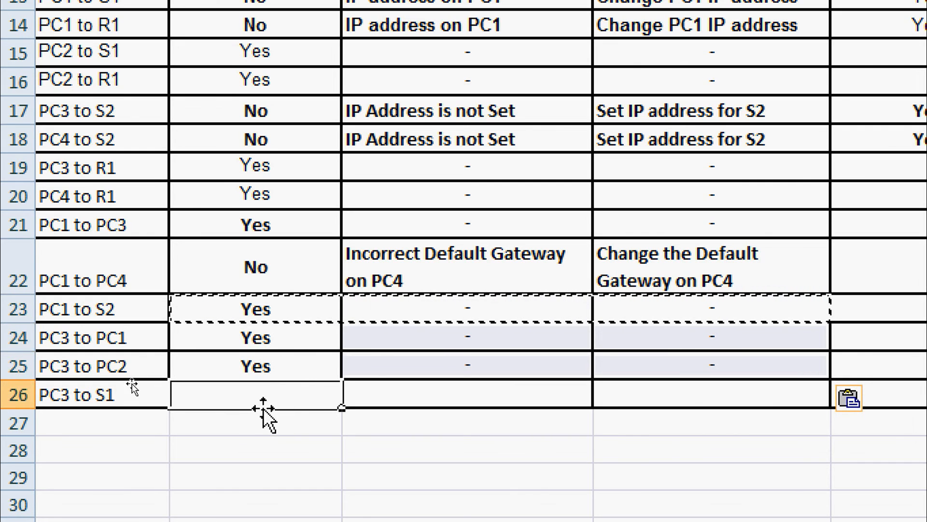
{"action": "type", "text": "No"}
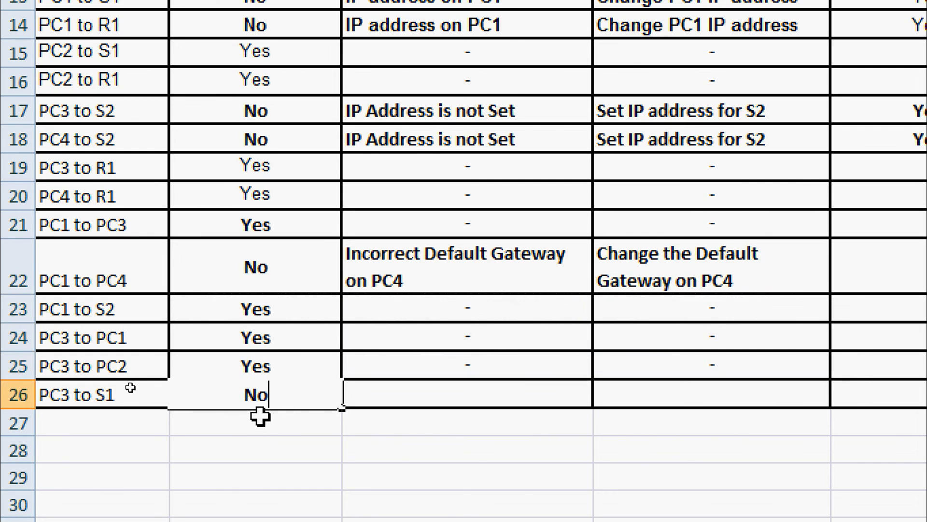
{"action": "left_click", "coordinate": [396, 403]}
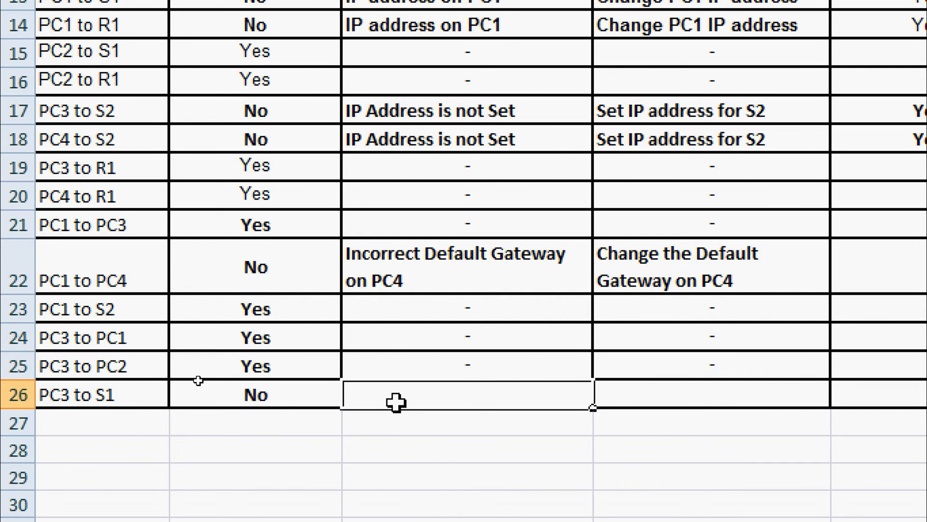
{"action": "key", "text": "alt+d"}
{"action": "key", "text": "e"}
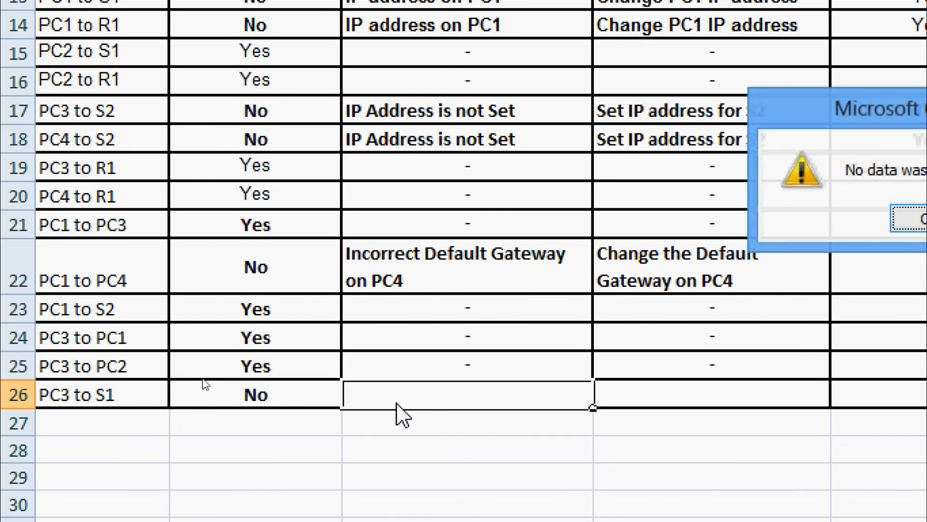
{"action": "left_click", "coordinate": [899, 221]}
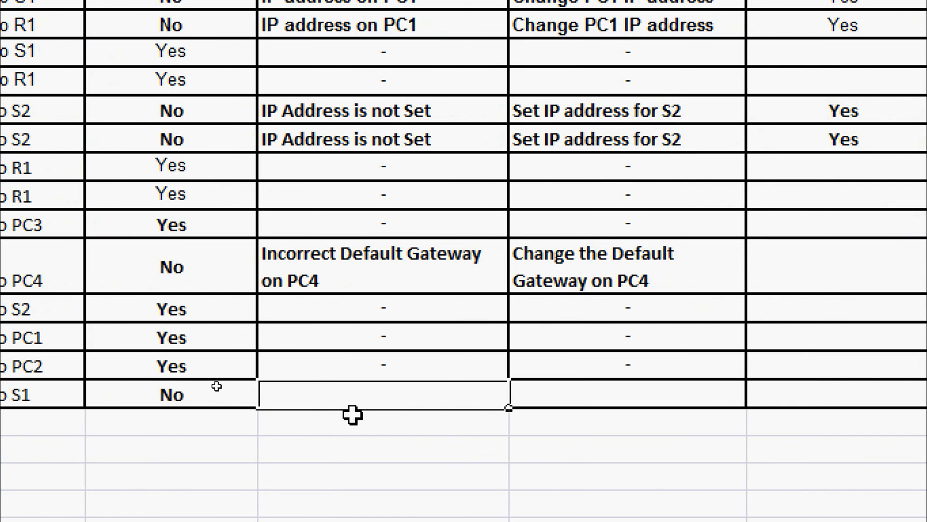
Record the issue "Default Gateway is not set" and the solution "Assign the Default Gateway" for the PC3 to S1 test
{"action": "left_click", "coordinate": [326, 431]}
{"action": "left_click", "coordinate": [336, 395]}
{"action": "type", "text": "Default"}
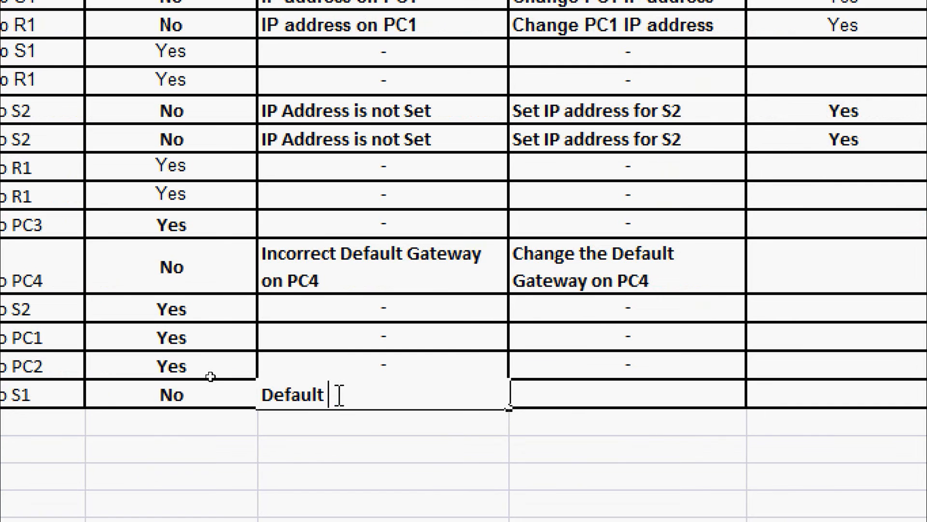
{"action": "type", "text": " Gateway is not"}
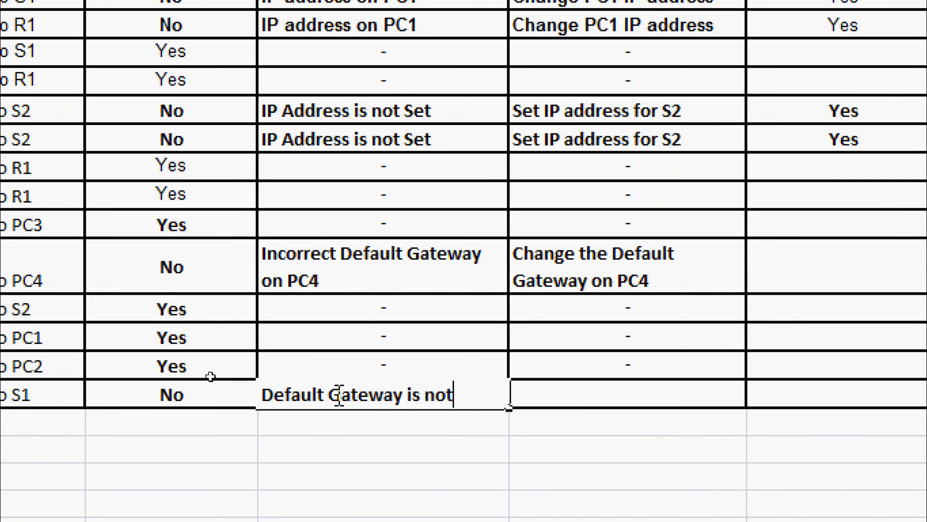
{"action": "type", "text": " set"}
{"action": "key", "text": "Tab"}
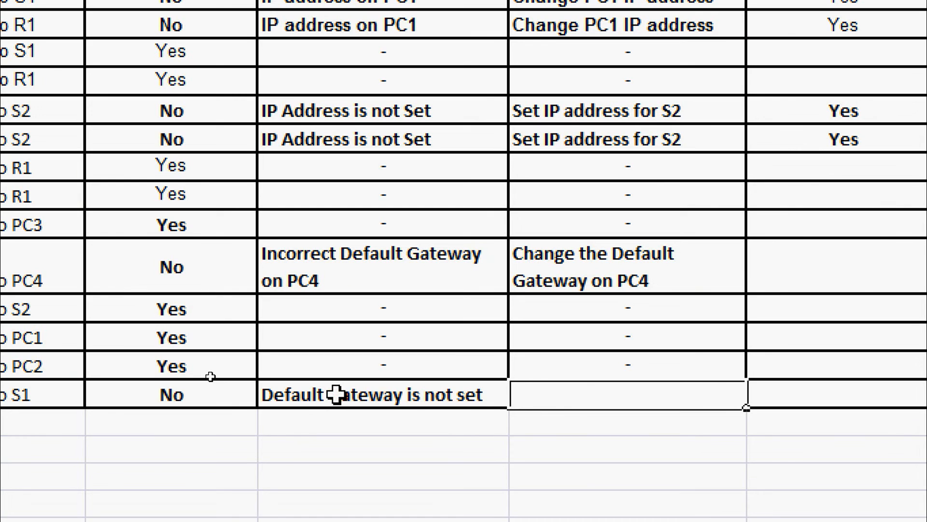
{"action": "type", "text": "Assign the "}
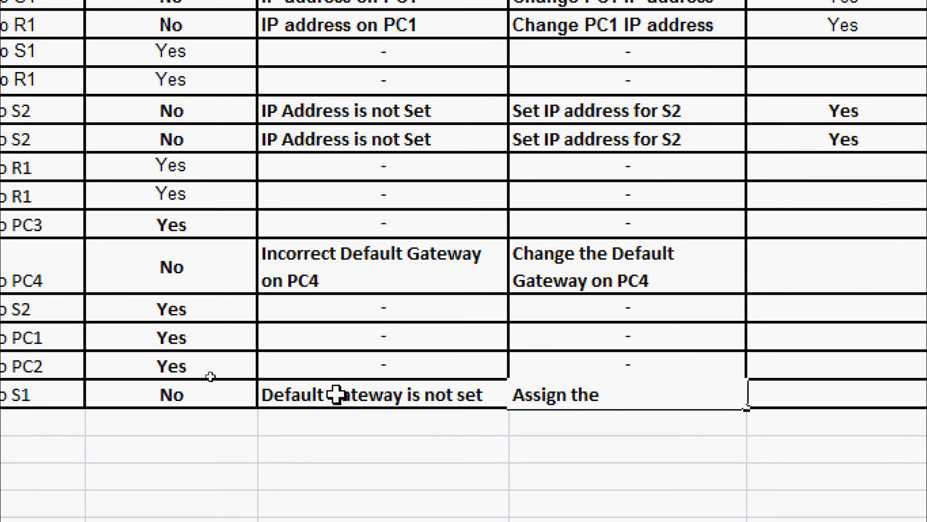
{"action": "type", "text": "Default Gateway"}
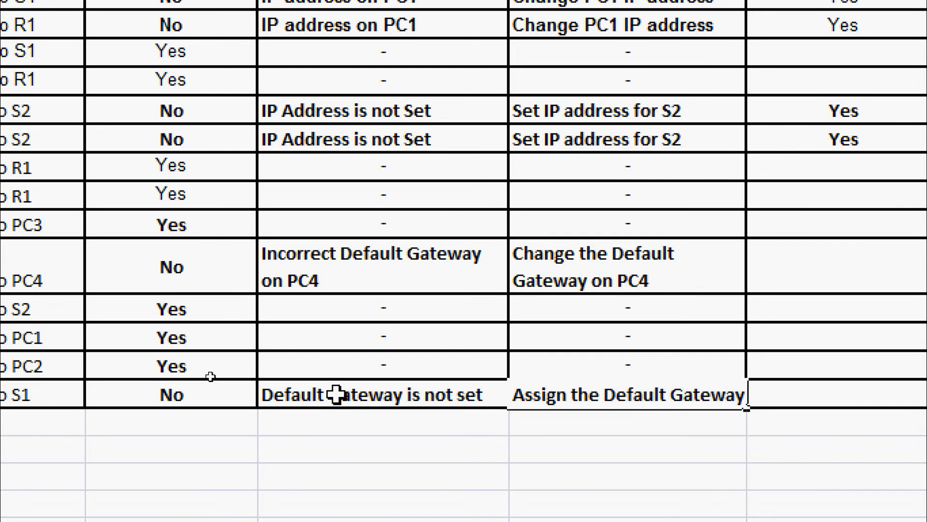
{"action": "key", "text": "Return"}
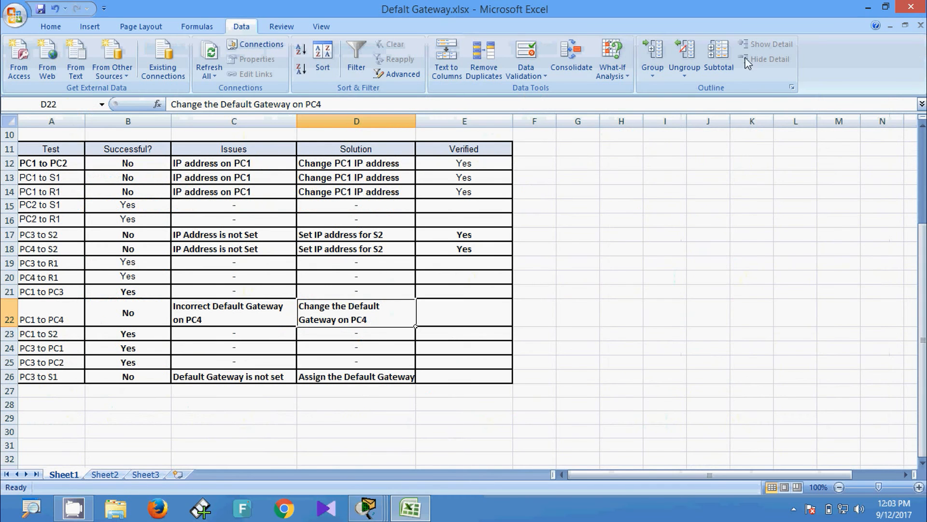
Review the testing instructions in the Packet Tracer activity and check PC4's row in the Excel addressing table
{"action": "left_click", "coordinate": [860, 10]}
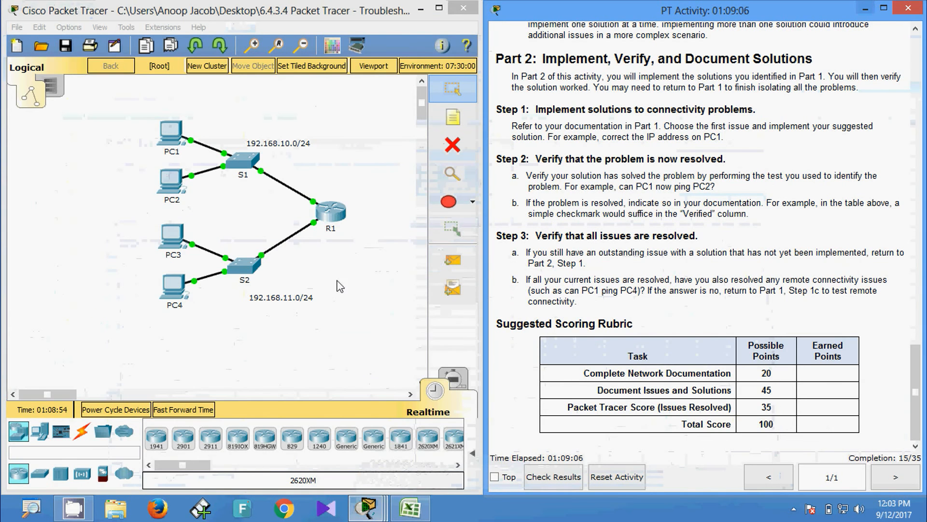
{"action": "scroll", "coordinate": [657, 291], "scroll_direction": "up", "scroll_amount": 15}
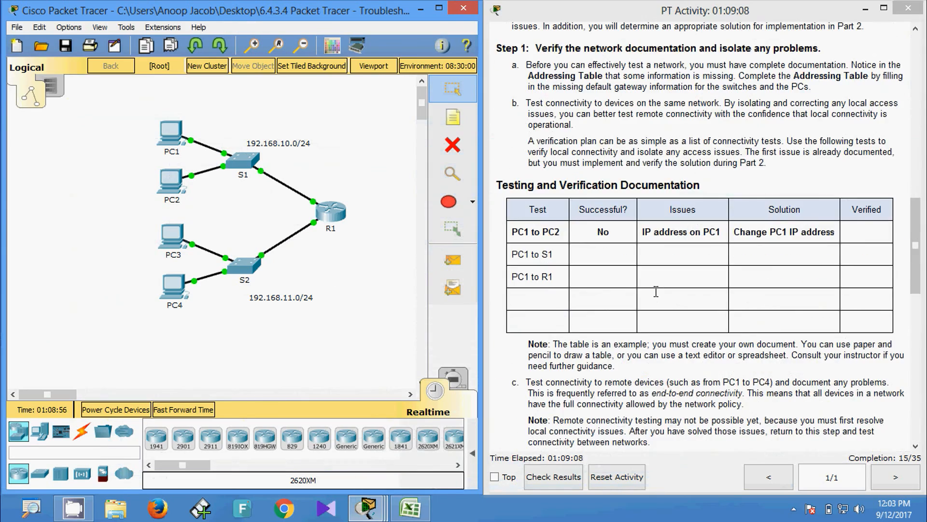
{"action": "scroll", "coordinate": [656, 291], "scroll_direction": "down", "scroll_amount": 5}
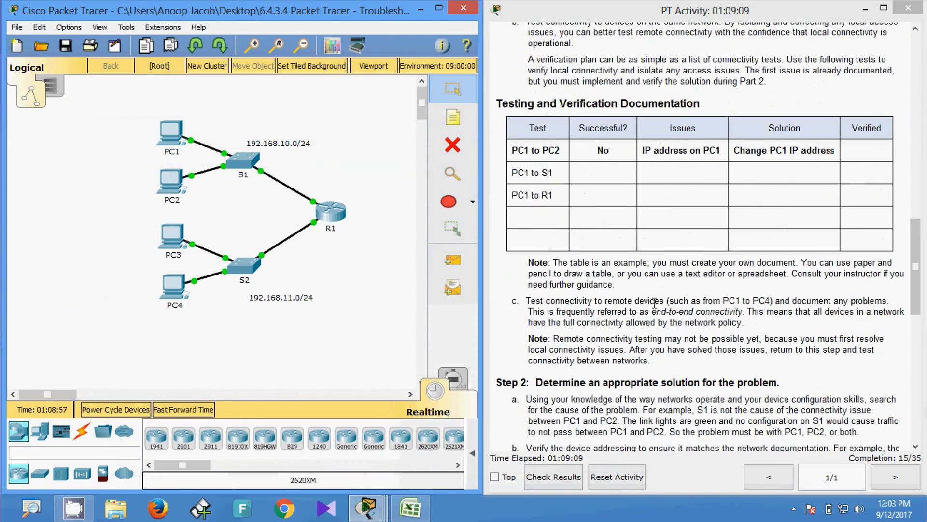
{"action": "left_click", "coordinate": [409, 507]}
{"action": "scroll", "coordinate": [376, 387], "scroll_direction": "up", "scroll_amount": 3}
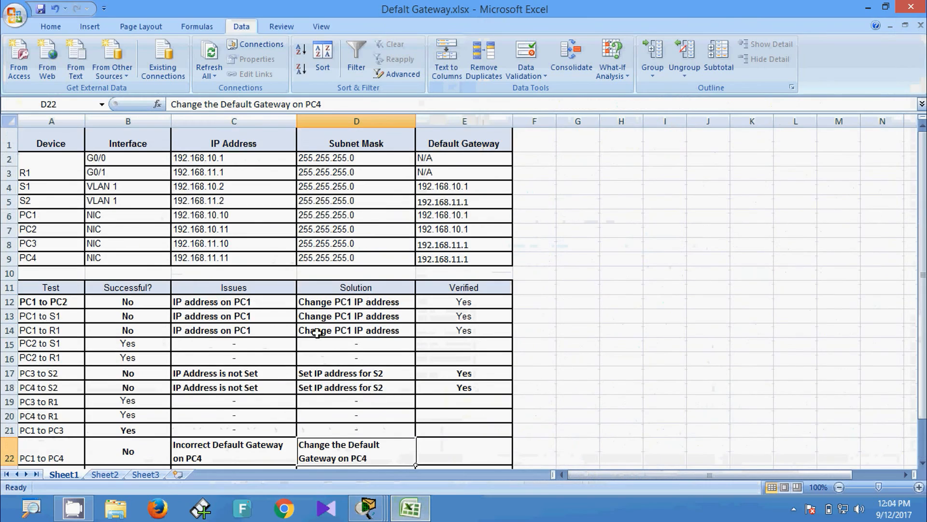
{"action": "left_click", "coordinate": [9, 258]}
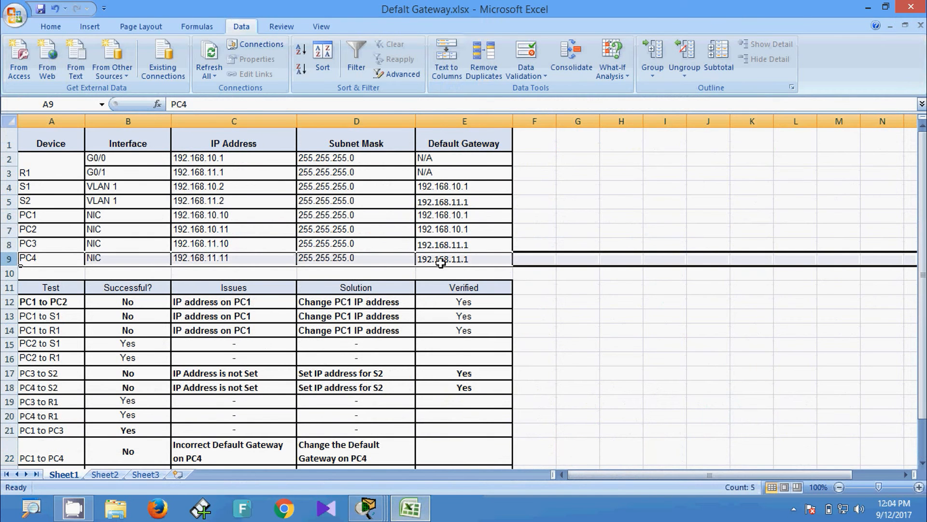
Switch to Packet Tracer and set PC4's default gateway to 192.168.11.1 in its IP configuration
{"action": "left_click", "coordinate": [868, 8]}
{"action": "left_click", "coordinate": [166, 294]}
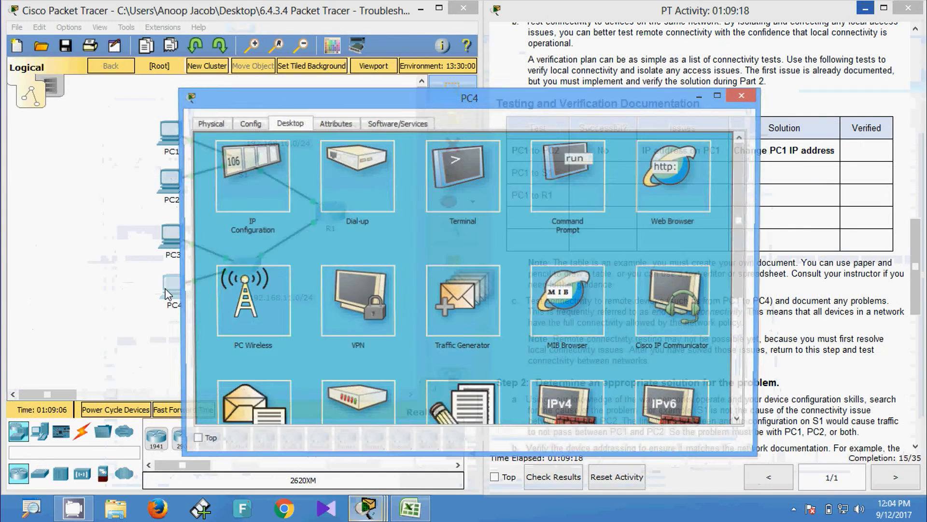
{"action": "left_click", "coordinate": [256, 201]}
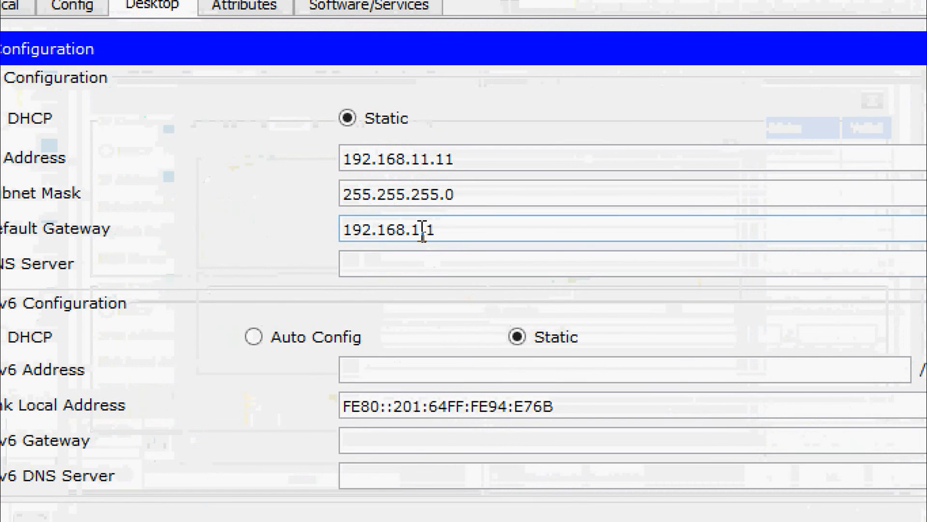
{"action": "left_click", "coordinate": [423, 236]}
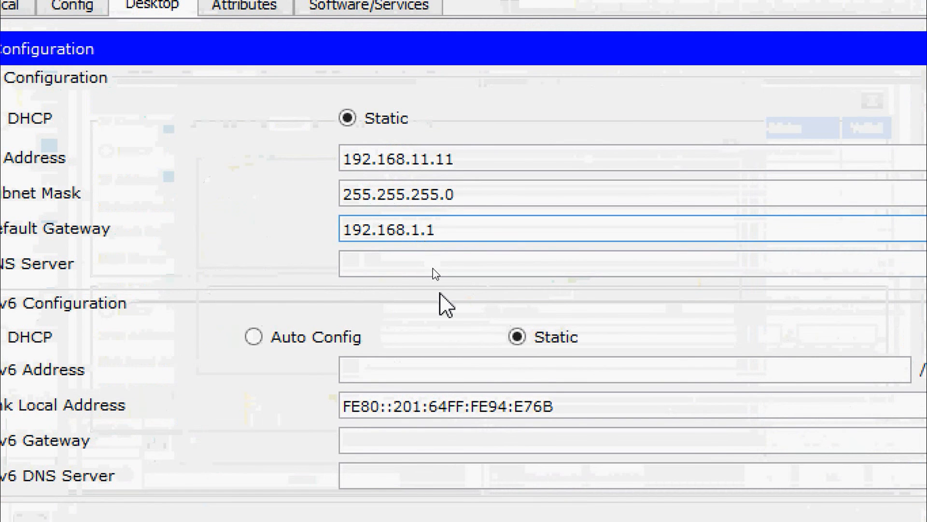
{"action": "type", "text": "1"}
{"action": "left_click", "coordinate": [437, 264]}
{"action": "left_click", "coordinate": [483, 196]}
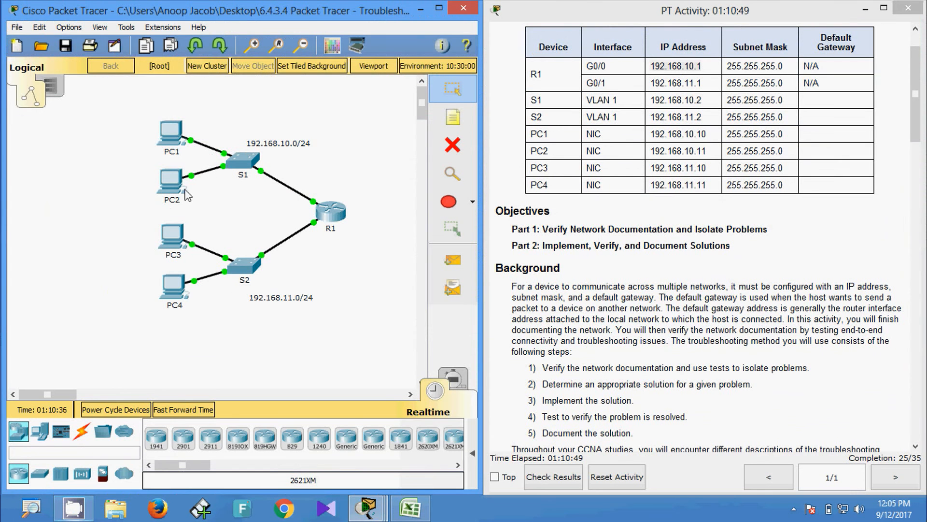
Open S1's command line and enter privileged mode and global configuration mode
{"action": "left_click", "coordinate": [239, 165]}
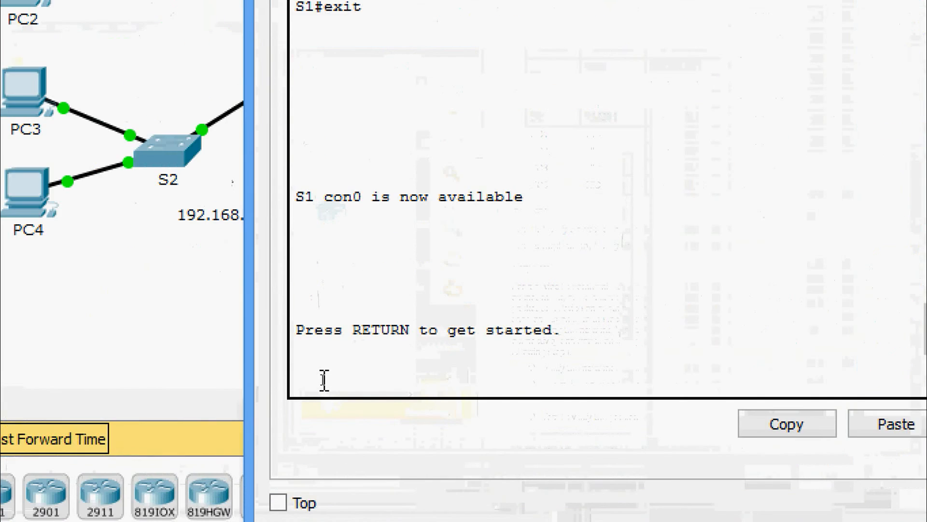
{"action": "key", "text": "Return"}
{"action": "type", "text": "ena"}
{"action": "key", "text": "Tab"}
{"action": "key", "text": "Return"}
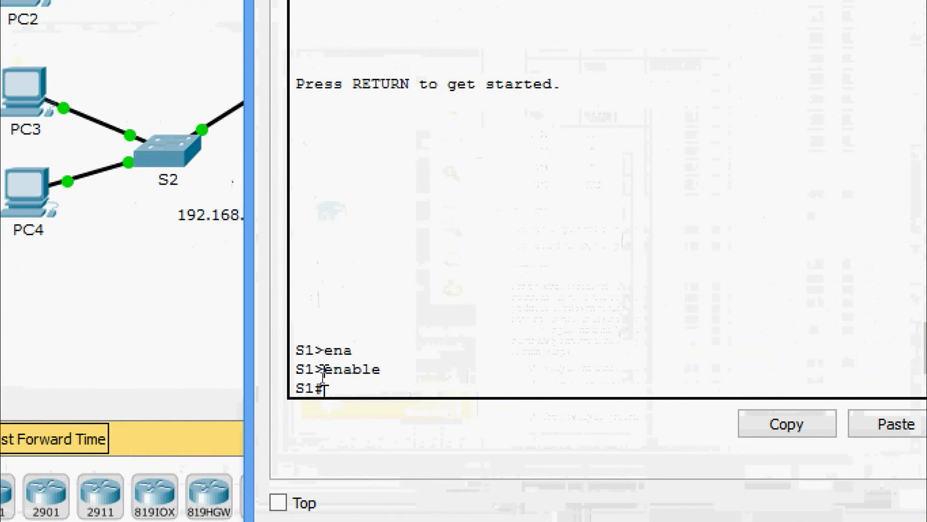
{"action": "type", "text": "conf"}
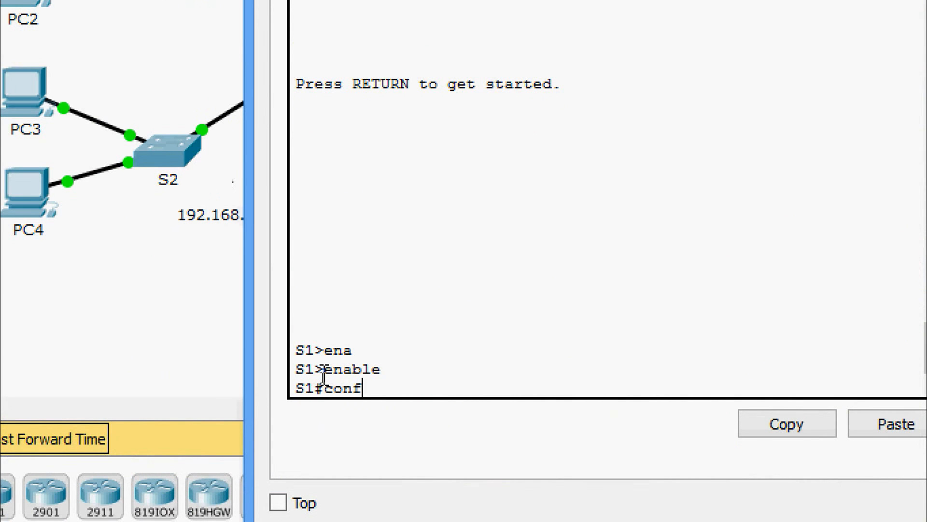
{"action": "key", "text": "Tab"}
{"action": "type", "text": "t"}
{"action": "key", "text": "Tab"}
{"action": "key", "text": "Return"}
{"action": "key", "text": "Return"}
{"action": "key", "text": "Return"}
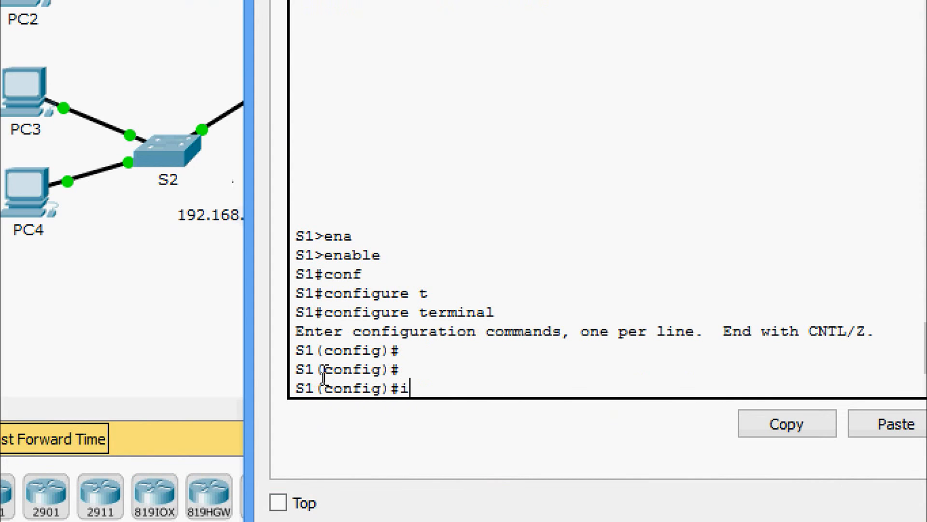
Set S1's default gateway to 192.168.10.1 with the ip default-gateway command
{"action": "type", "text": "ip d"}
{"action": "key", "text": "Tab"}
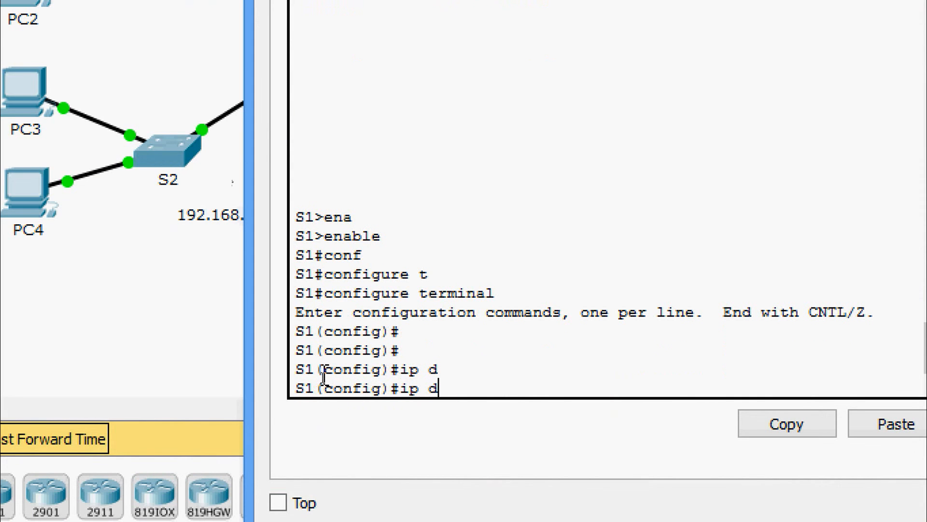
{"action": "type", "text": "ef"}
{"action": "key", "text": "Tab"}
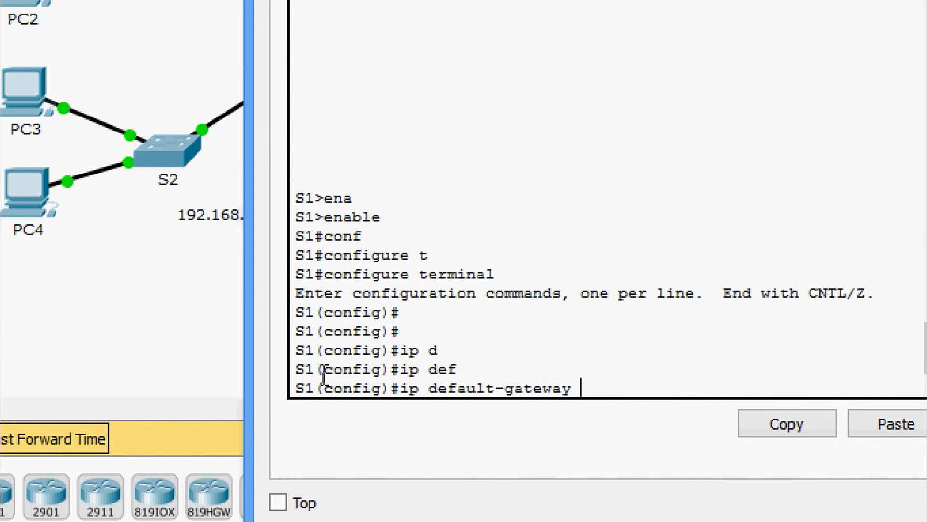
{"action": "type", "text": "?"}
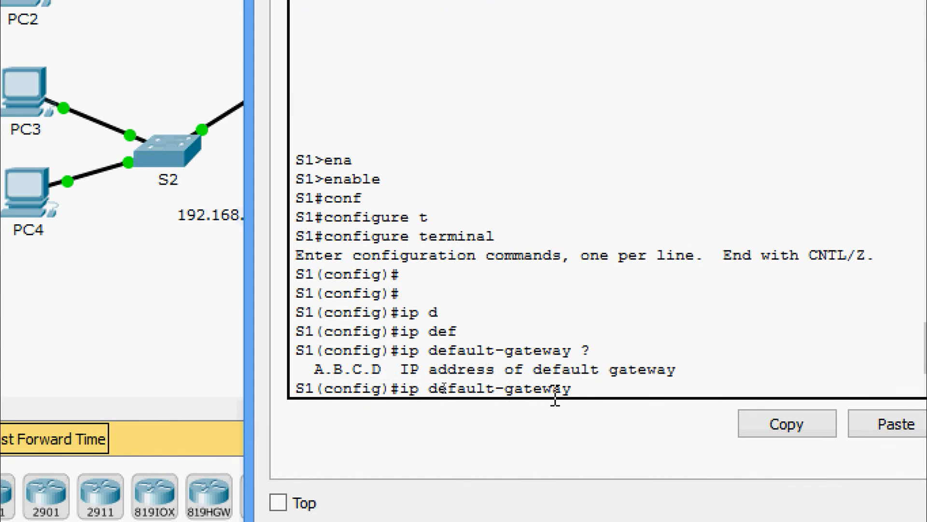
{"action": "right_click", "coordinate": [592, 386]}
{"action": "left_click", "coordinate": [622, 436]}
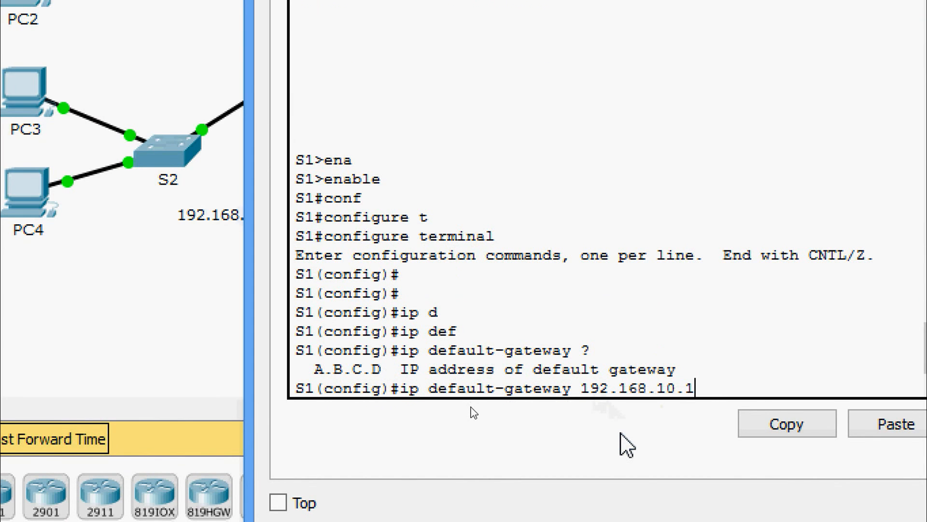
{"action": "key", "text": "Return"}
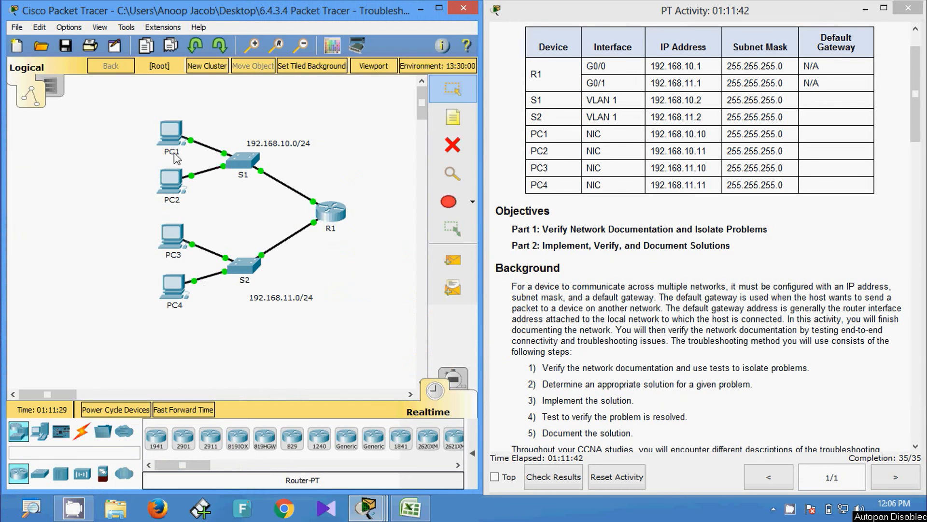
Ping PC4 at 192.168.11.11 from PC1's command prompt to verify the gateway fix, and close PC1's window
{"action": "left_click", "coordinate": [174, 135]}
{"action": "left_click", "coordinate": [581, 177]}
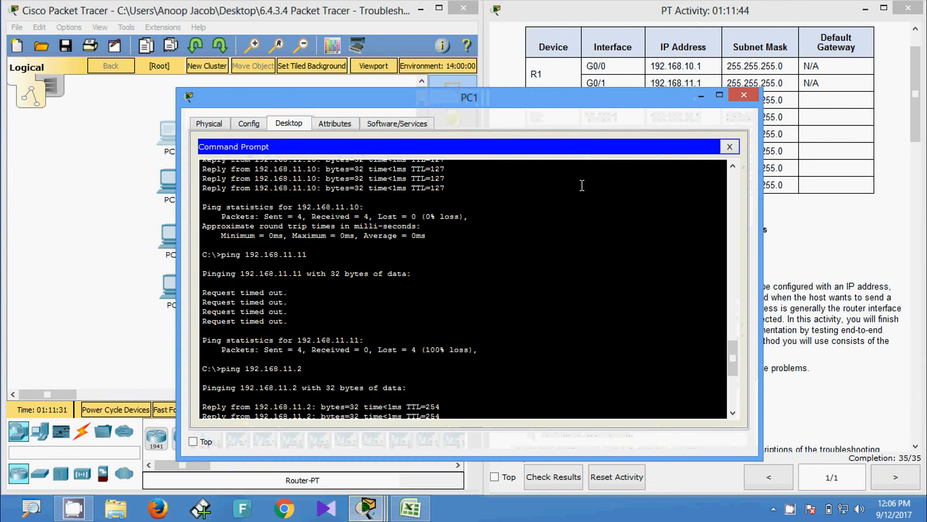
{"action": "scroll", "coordinate": [395, 386], "scroll_direction": "down", "scroll_amount": 8}
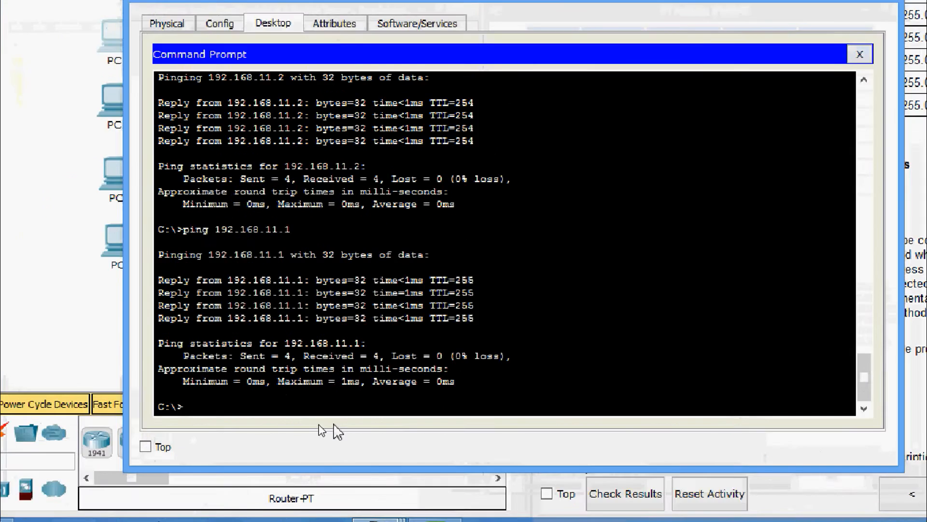
{"action": "key", "text": "Up"}
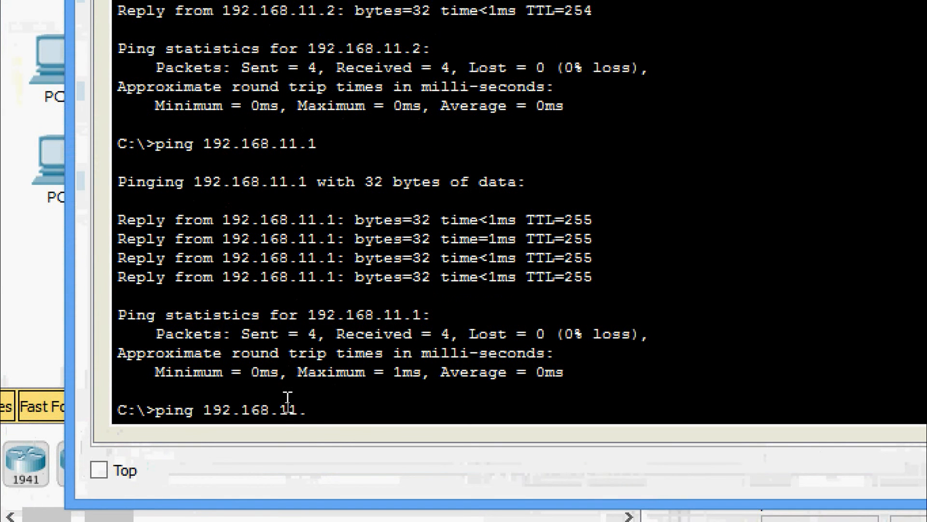
{"action": "type", "text": "11"}
{"action": "key", "text": "Return"}
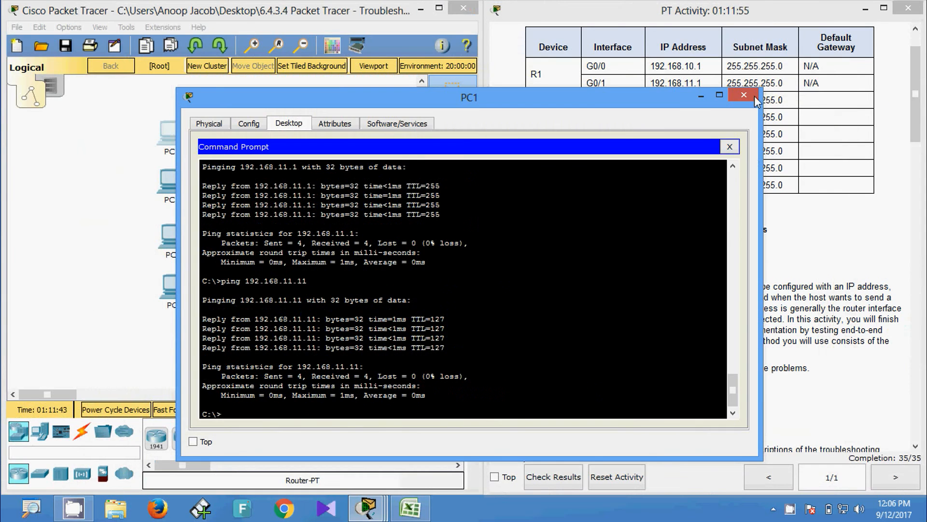
{"action": "left_click", "coordinate": [754, 95]}
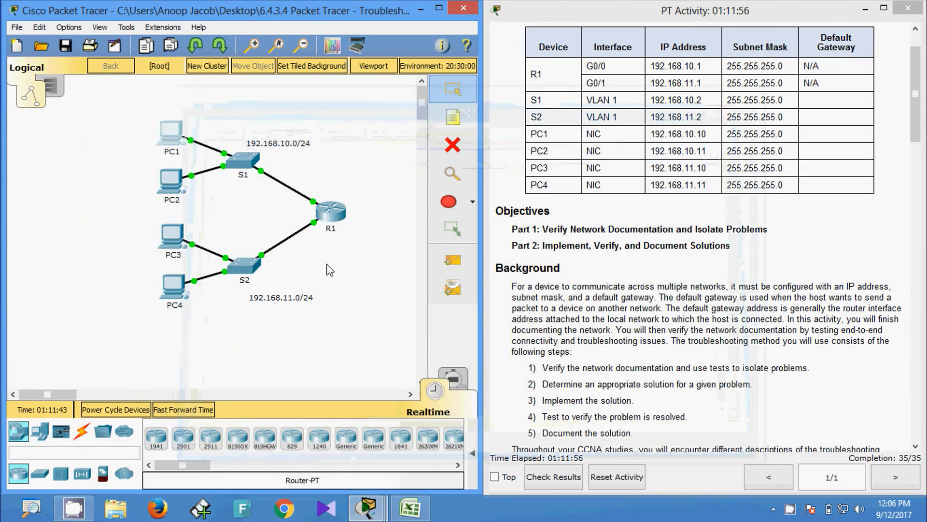
Ping S1 at 192.168.10.2 from PC3's command prompt to verify its default gateway setting
{"action": "left_click", "coordinate": [183, 246]}
{"action": "left_click", "coordinate": [609, 169]}
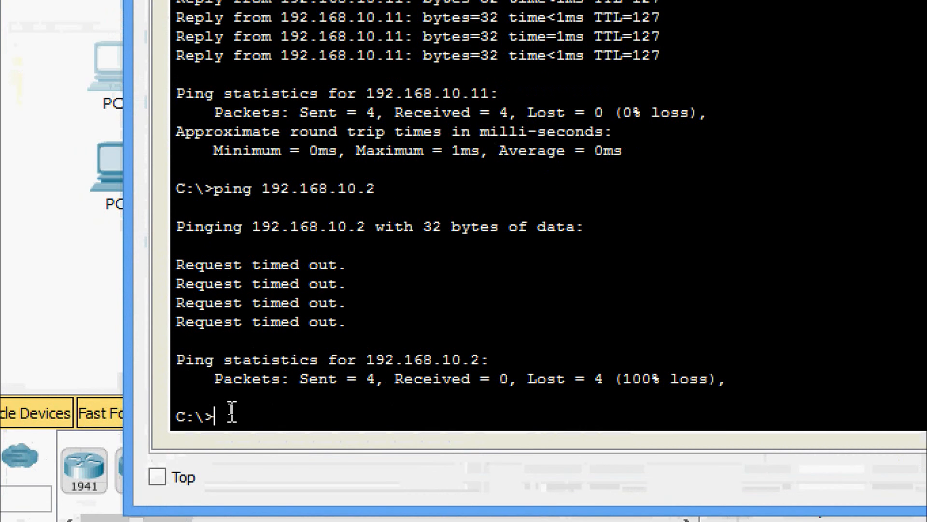
{"action": "key", "text": "Up"}
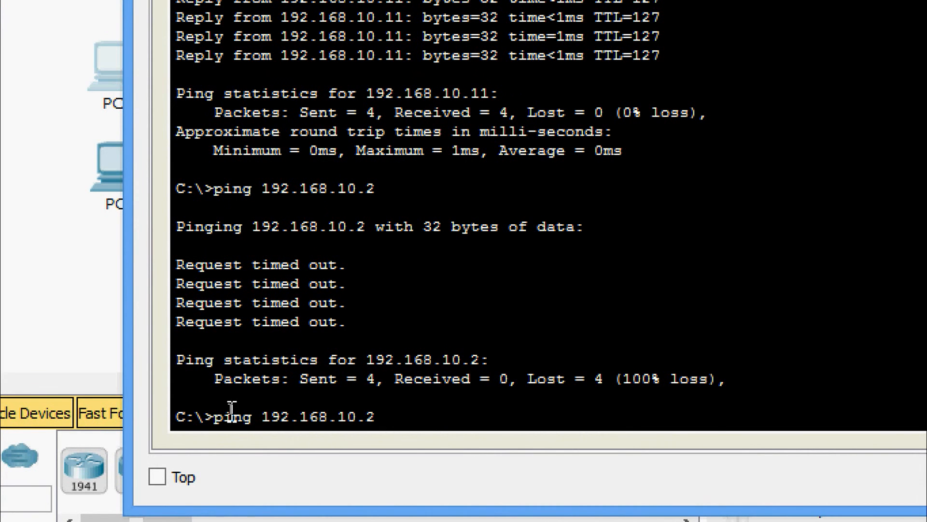
{"action": "key", "text": "Return"}
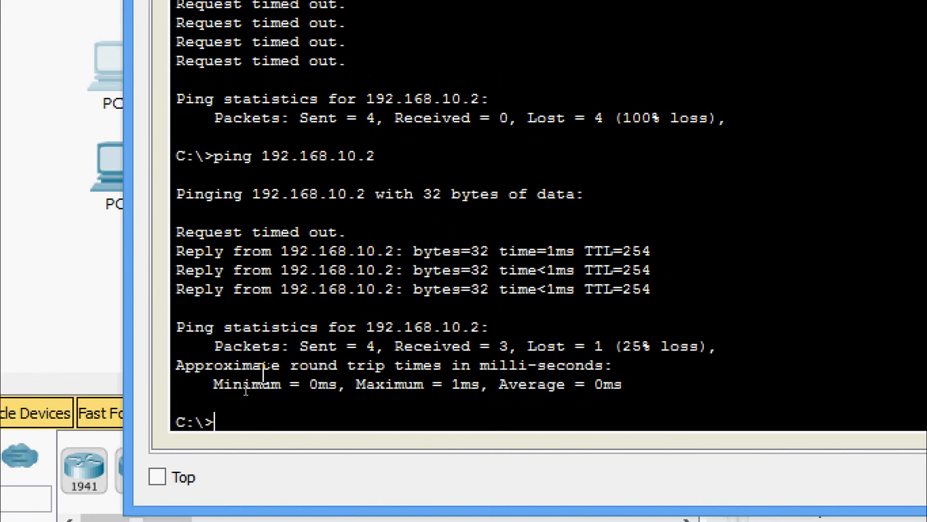
Switch to the Excel workbook and enter Yes as Verified for the PC1 to PC4 and PC3 to S1 tests
{"action": "key", "text": "alt+Tab"}
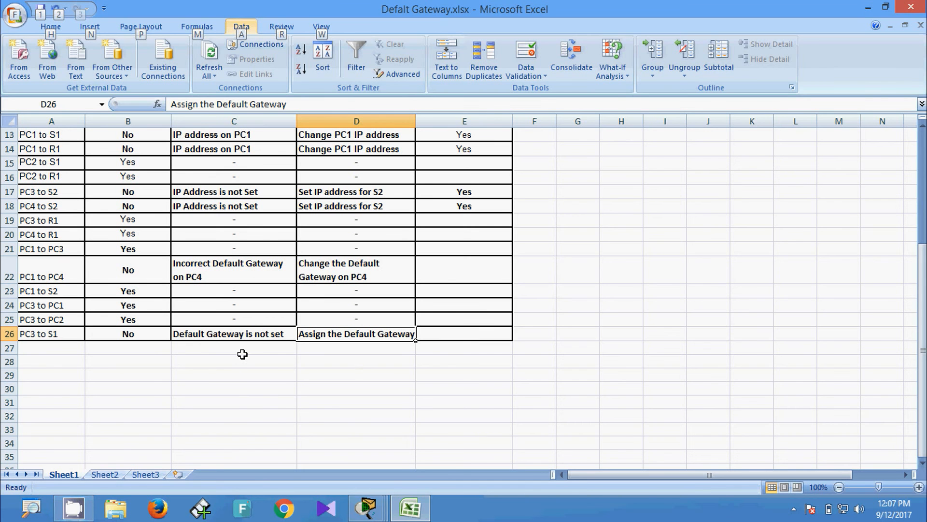
{"action": "left_click", "coordinate": [447, 277]}
{"action": "scroll", "coordinate": [381, 293], "scroll_direction": "up", "scroll_amount": 1}
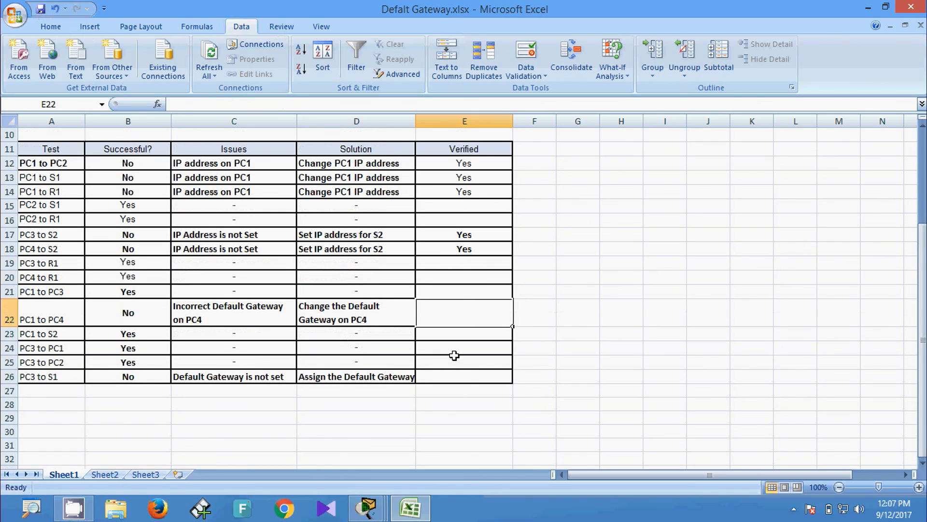
{"action": "type", "text": "Yes"}
{"action": "key", "text": "Return"}
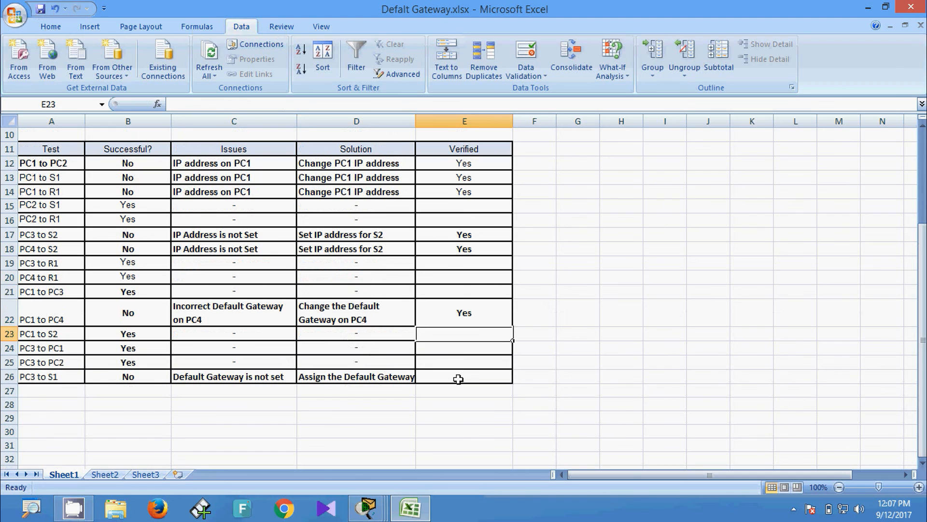
{"action": "left_click", "coordinate": [458, 379]}
{"action": "type", "text": "Yes"}
{"action": "key", "text": "Return"}
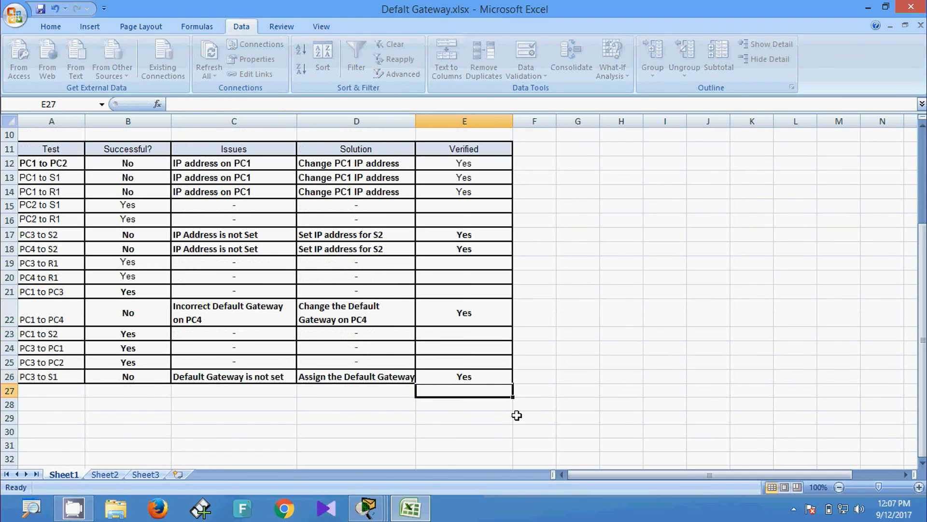